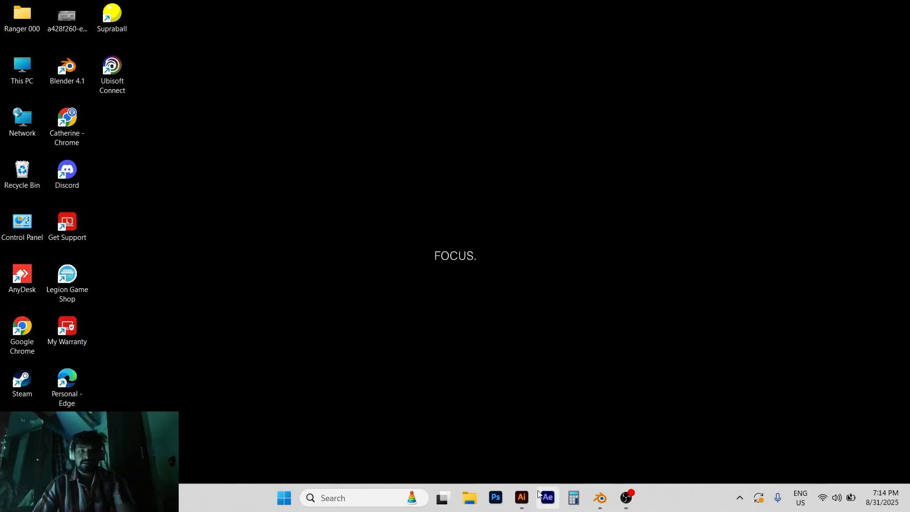
Switch to Illustrator and create a new 1080 x 1080 px RGB document with one artboard
{"action": "left_click", "coordinate": [521, 498]}
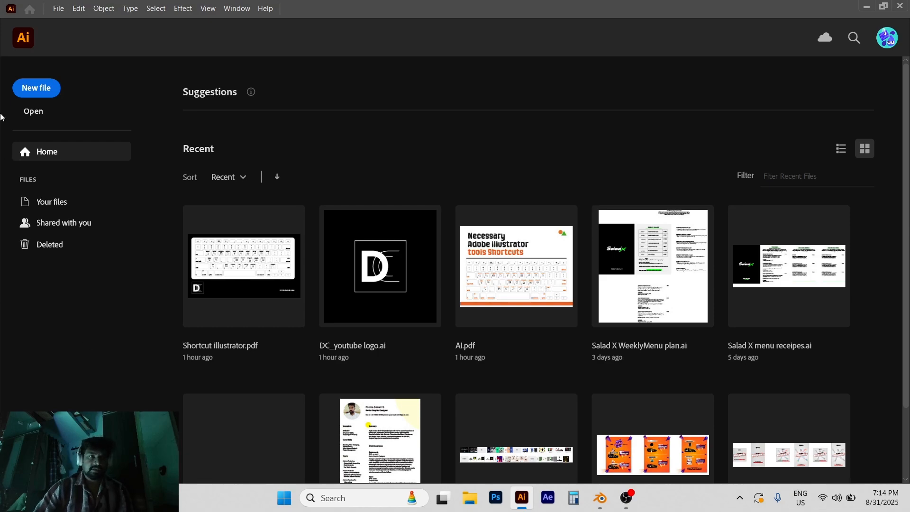
{"action": "left_click", "coordinate": [29, 90]}
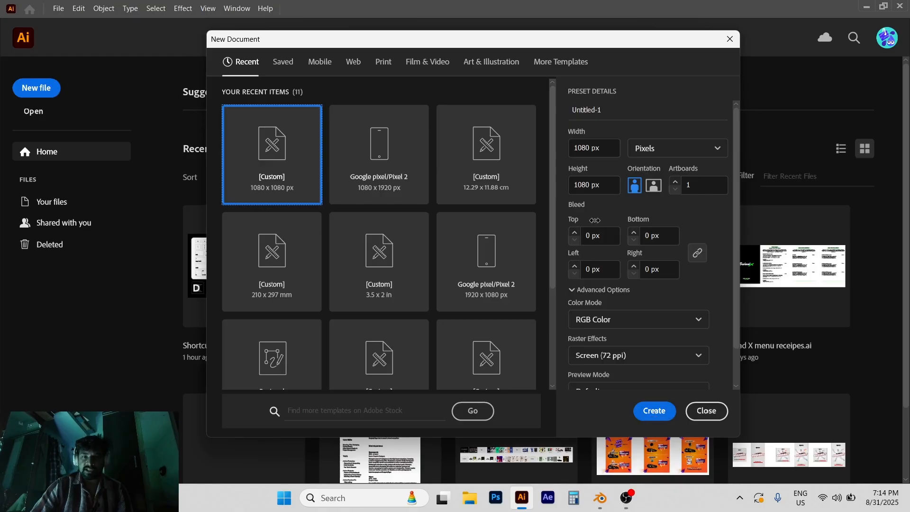
{"action": "left_click", "coordinate": [655, 411]}
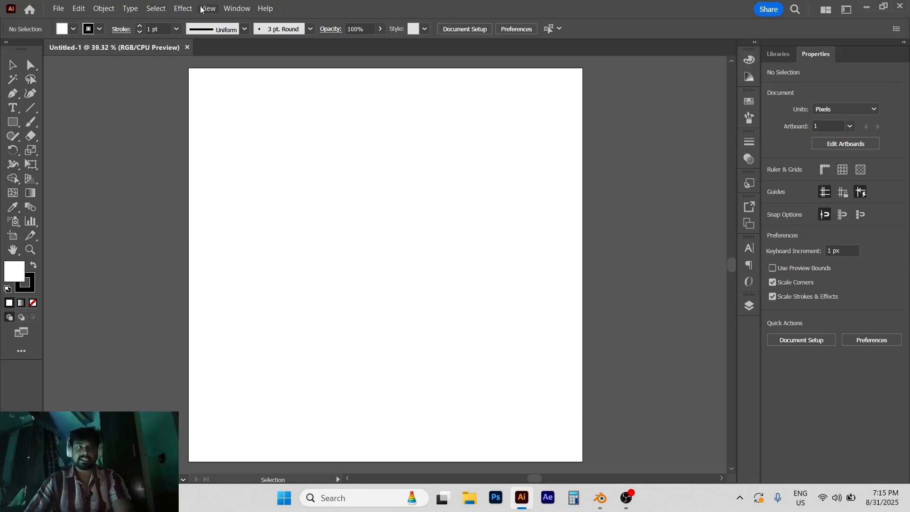
Look through the list of available workspaces without changing the current one
{"action": "left_click", "coordinate": [237, 9]}
{"action": "mouse_move", "coordinate": [338, 67]}
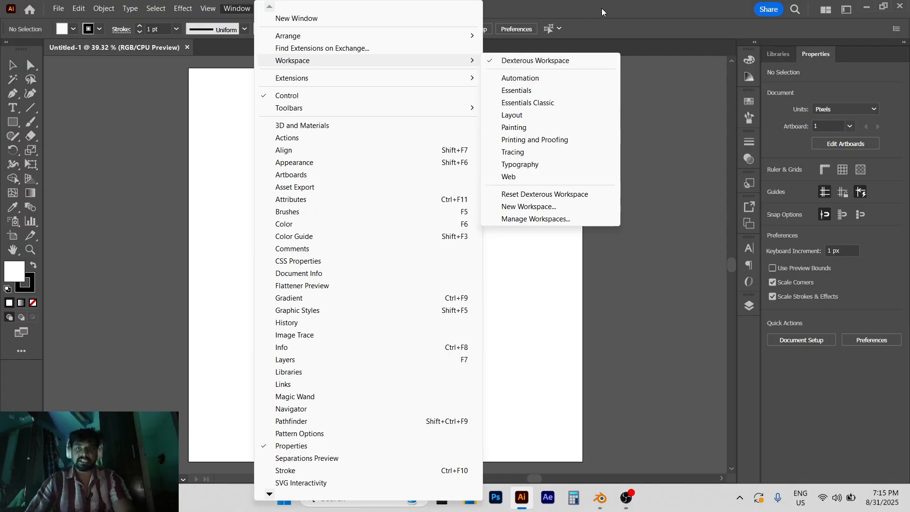
{"action": "key", "text": "Escape"}
{"action": "key", "text": "Escape"}
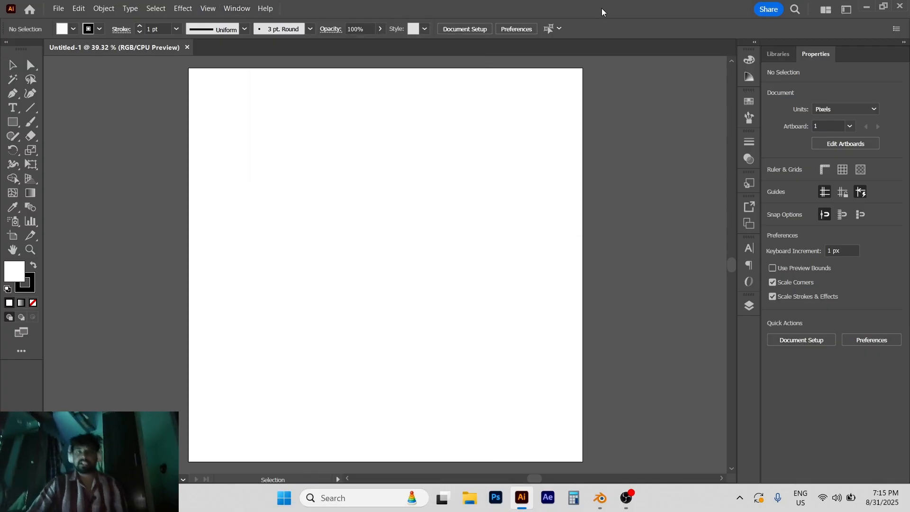
{"action": "left_click", "coordinate": [237, 9]}
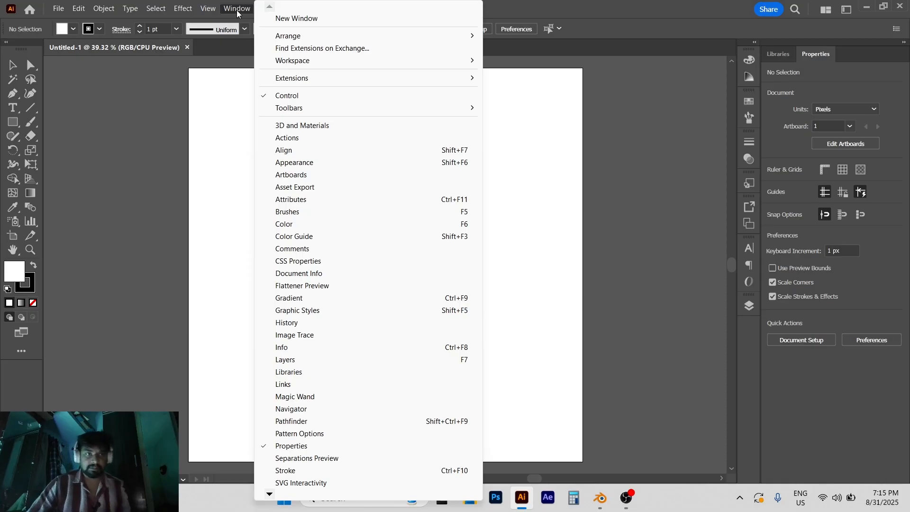
{"action": "left_click", "coordinate": [237, 14]}
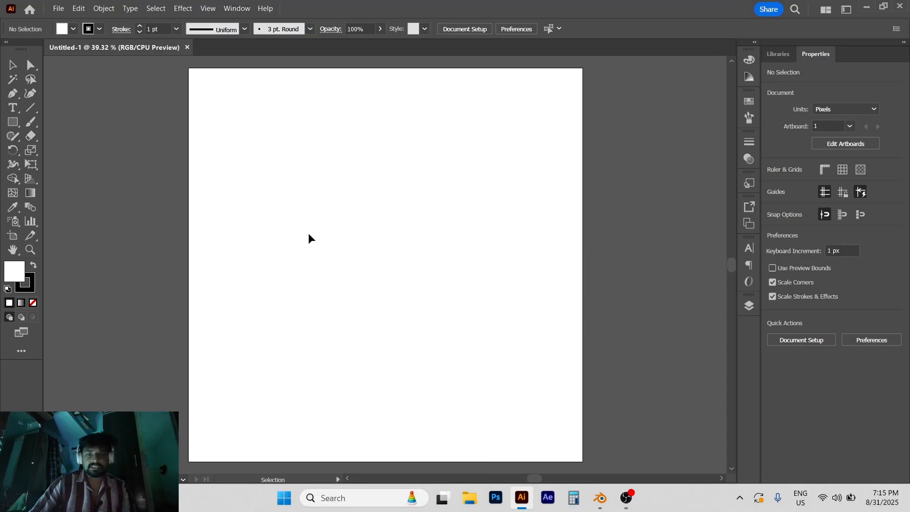
Open the recent PDF file "Shortcut illustrator" from File Explorer in Illustrator
{"action": "left_click", "coordinate": [473, 493]}
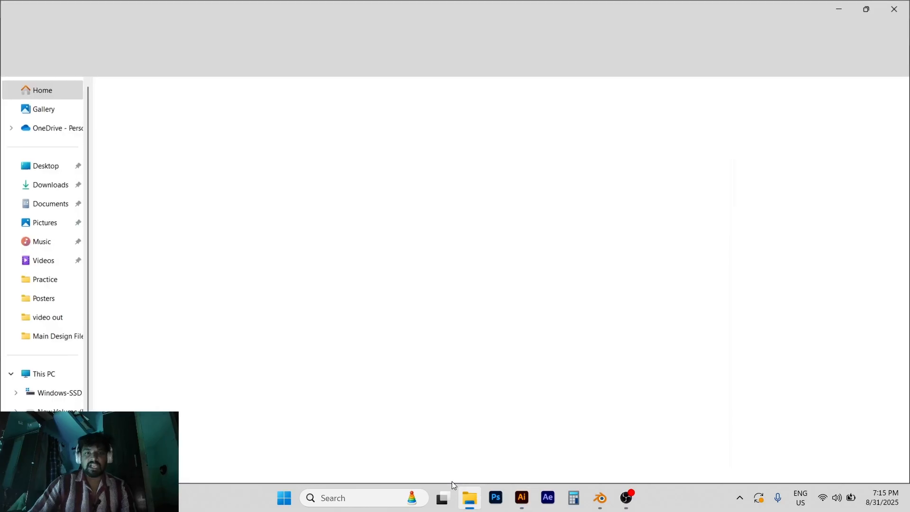
{"action": "left_click", "coordinate": [193, 322]}
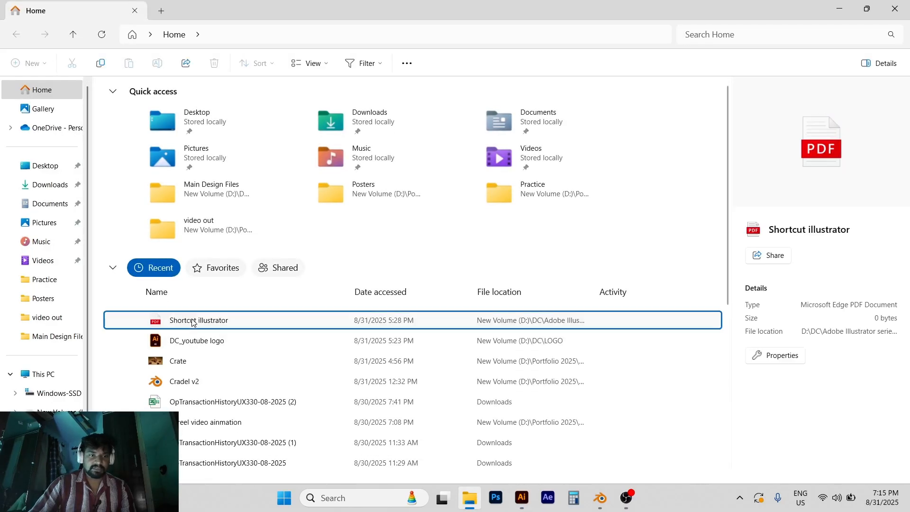
{"action": "right_click", "coordinate": [192, 321]}
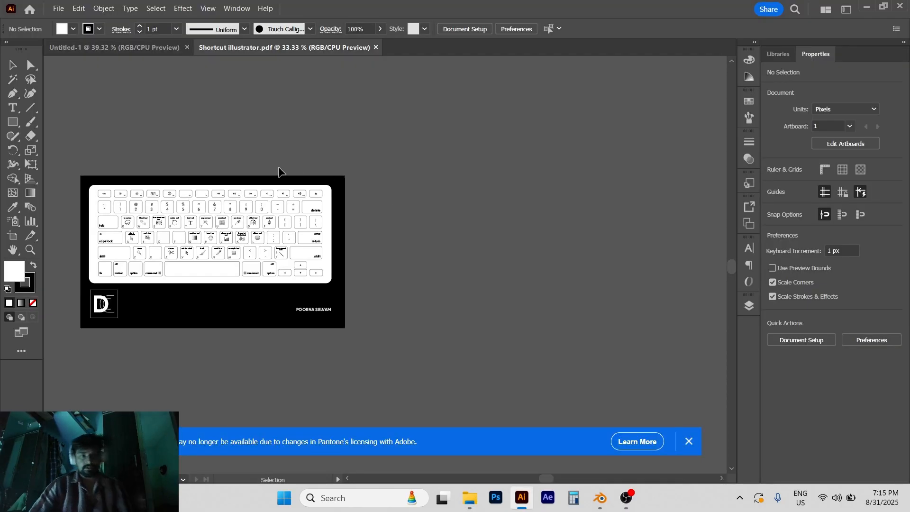
Examine the tool shortcuts on the keyboard chart, both close up and as a whole
{"action": "left_click_drag", "start_coordinate": [229, 154], "coordinate": [384, 146]}
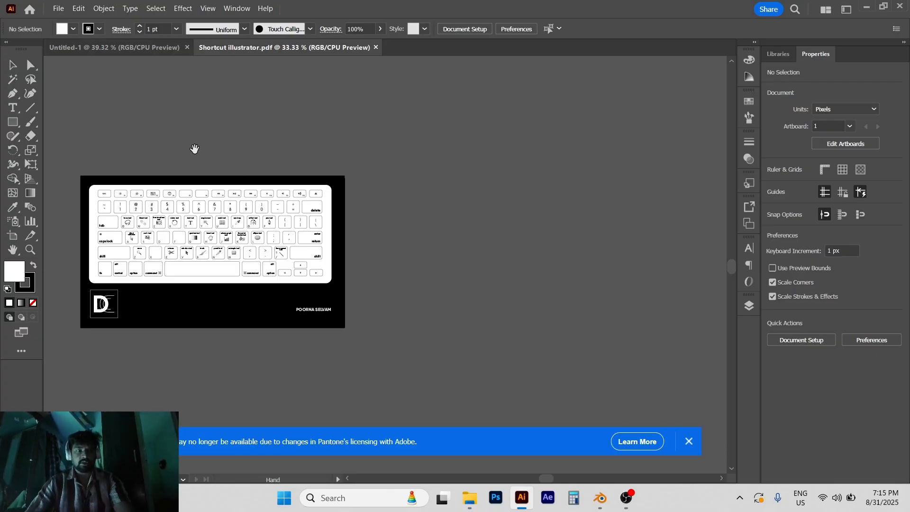
{"action": "left_click_drag", "start_coordinate": [198, 150], "coordinate": [451, 141]}
{"action": "scroll", "coordinate": [475, 236], "scroll_direction": "up", "scroll_amount": 2}
{"action": "scroll", "coordinate": [477, 237], "scroll_direction": "up", "scroll_amount": 3}
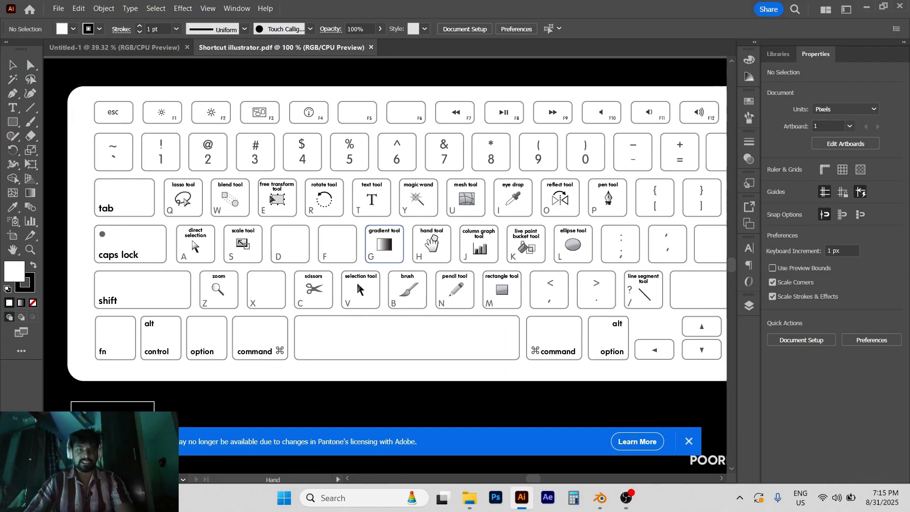
{"action": "scroll", "coordinate": [433, 237], "scroll_direction": "down", "scroll_amount": 2}
{"action": "scroll", "coordinate": [385, 218], "scroll_direction": "up", "scroll_amount": 2}
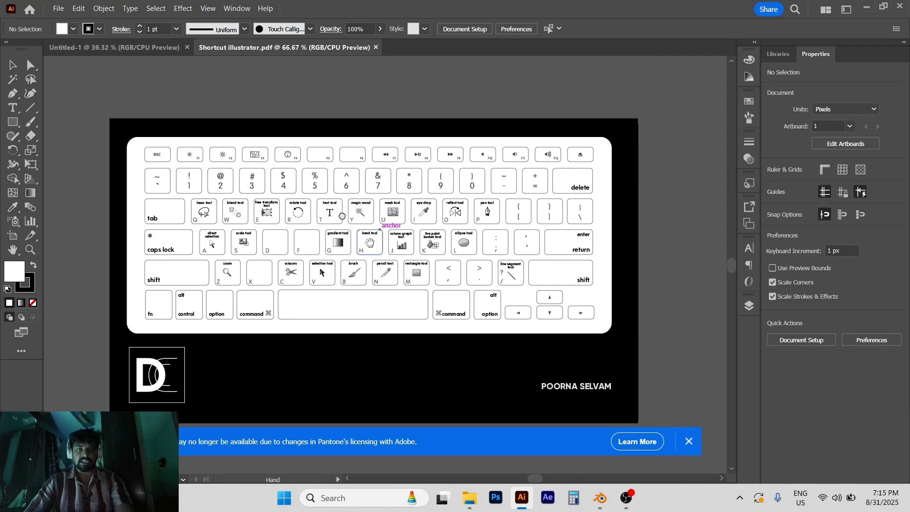
{"action": "scroll", "coordinate": [421, 189], "scroll_direction": "down", "scroll_amount": 3}
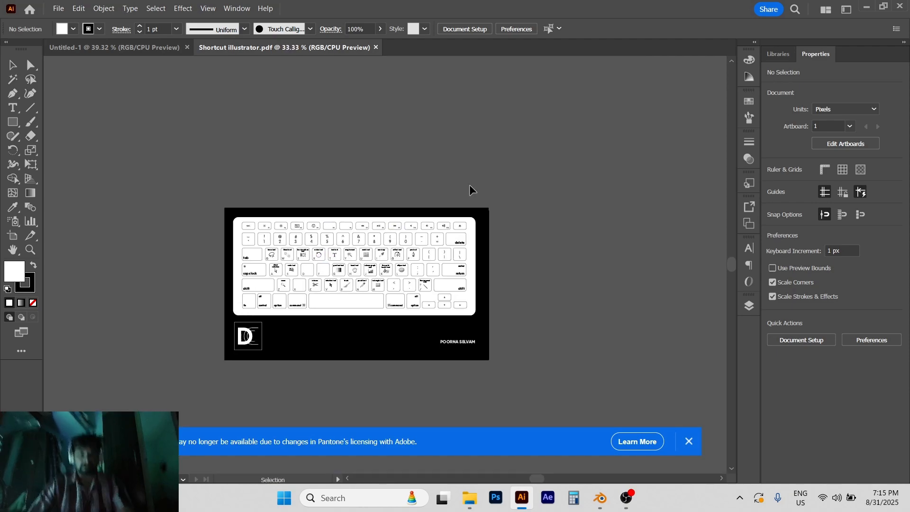
Draw a white square with the Rectangle tool in the empty area above the keyboard chart
{"action": "key", "text": "m"}
{"action": "left_click_drag", "start_coordinate": [354, 109], "coordinate": [155, 156]}
{"action": "scroll", "coordinate": [325, 111], "scroll_direction": "up", "scroll_amount": 1}
{"action": "scroll", "coordinate": [382, 109], "scroll_direction": "up", "scroll_amount": 2}
{"action": "key", "text": "v"}
Draw a circle beside the square and a hexagon about 252 px wide and 218 px high beside the circle
{"action": "left_click_drag", "start_coordinate": [13, 121], "coordinate": [61, 150]}
{"action": "left_click", "coordinate": [61, 150]}
{"action": "mouse_move", "coordinate": [351, 152]}
{"action": "left_mouse_down"}
{"action": "mouse_move", "coordinate": [464, 199]}
{"action": "mouse_move", "coordinate": [423, 190]}
{"action": "left_mouse_up"}
{"action": "left_click_drag", "start_coordinate": [13, 121], "coordinate": [61, 164]}
{"action": "left_click_drag", "start_coordinate": [533, 162], "coordinate": [591, 161]}
{"action": "key", "text": "v"}
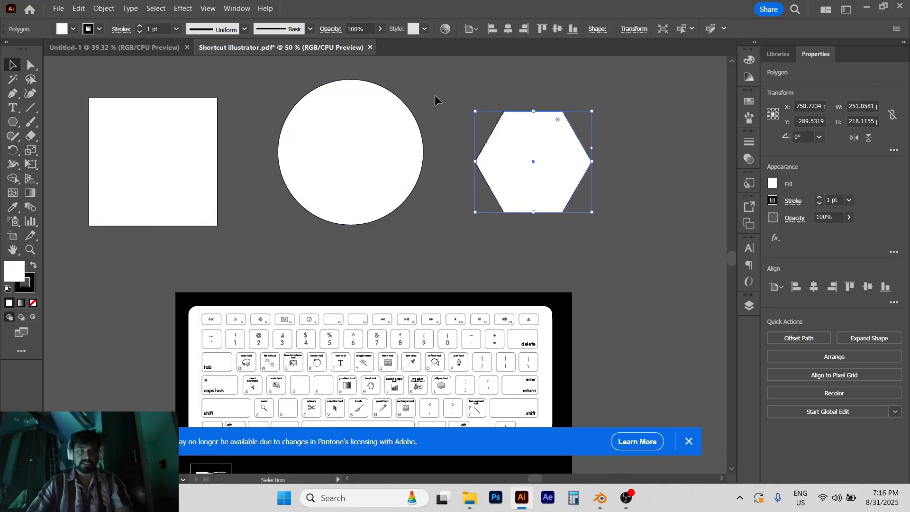
{"action": "left_click", "coordinate": [435, 95]}
Review the letter keys and their assigned tools on the keyboard chart again
{"action": "left_click_drag", "start_coordinate": [349, 284], "coordinate": [407, 213]}
{"action": "scroll", "coordinate": [283, 187], "scroll_direction": "down", "scroll_amount": 1}
{"action": "left_click", "coordinate": [227, 191]}
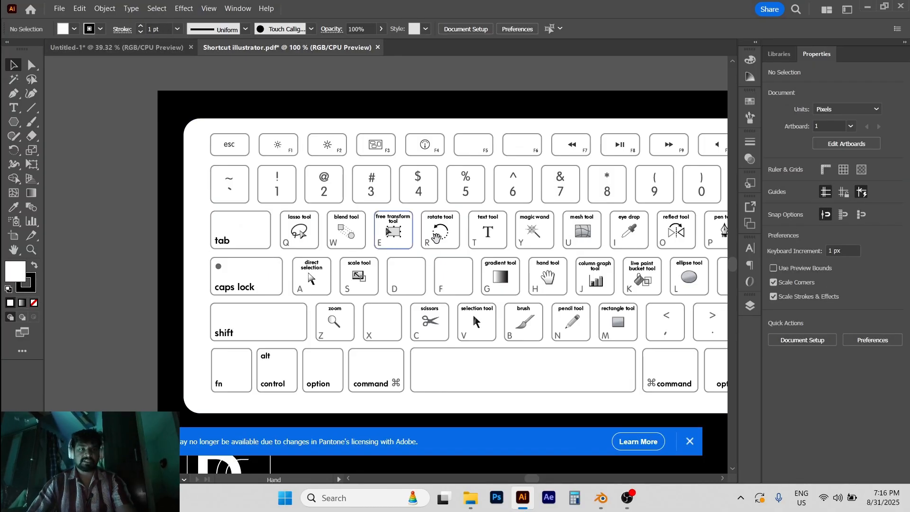
{"action": "left_click_drag", "start_coordinate": [436, 237], "coordinate": [280, 228]}
{"action": "scroll", "coordinate": [267, 223], "scroll_direction": "down", "scroll_amount": 1}
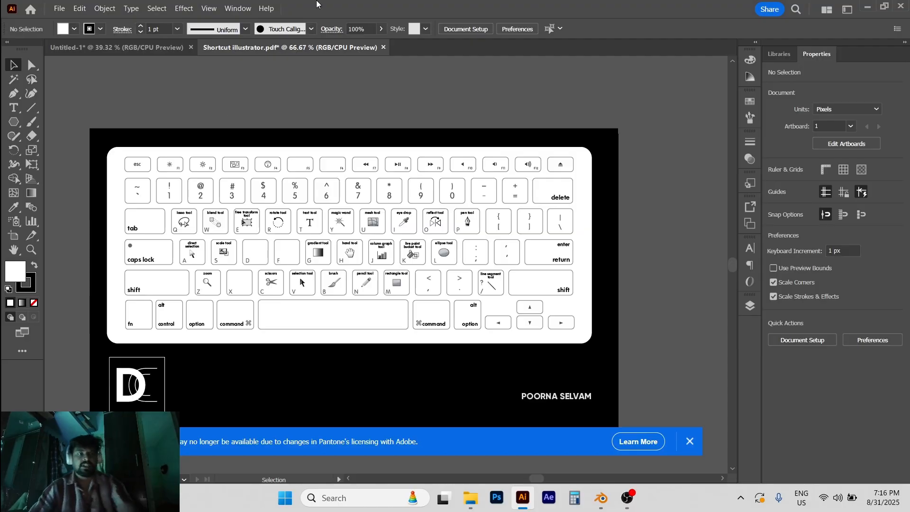
In the Untitled-1 document, select the facing anchor points of the black circle and hexagon with the Lasso tool
{"action": "left_click", "coordinate": [85, 50]}
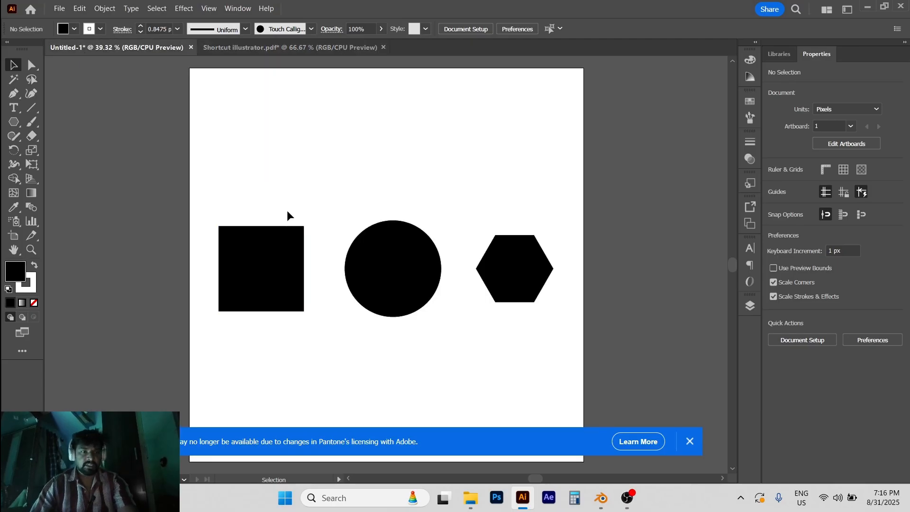
{"action": "key", "text": "q"}
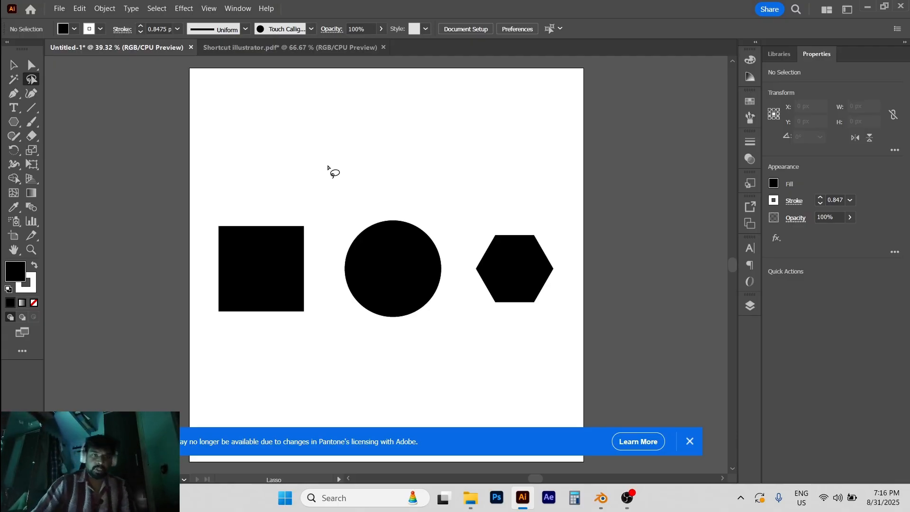
{"action": "mouse_move", "coordinate": [412, 198]}
{"action": "left_mouse_down"}
{"action": "mouse_move", "coordinate": [341, 240]}
{"action": "mouse_move", "coordinate": [347, 340]}
{"action": "mouse_move", "coordinate": [437, 328]}
{"action": "mouse_move", "coordinate": [456, 295]}
{"action": "mouse_move", "coordinate": [465, 209]}
{"action": "mouse_move", "coordinate": [406, 199]}
{"action": "left_mouse_up"}
{"action": "mouse_move", "coordinate": [552, 192]}
{"action": "left_mouse_down"}
{"action": "mouse_move", "coordinate": [524, 244]}
{"action": "mouse_move", "coordinate": [416, 326]}
{"action": "mouse_move", "coordinate": [492, 185]}
{"action": "left_mouse_up"}
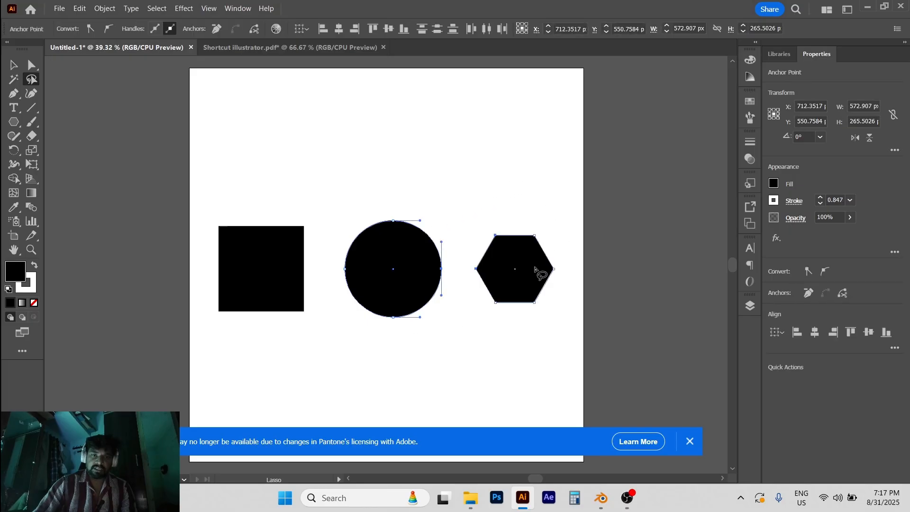
{"action": "left_click", "coordinate": [510, 199]}
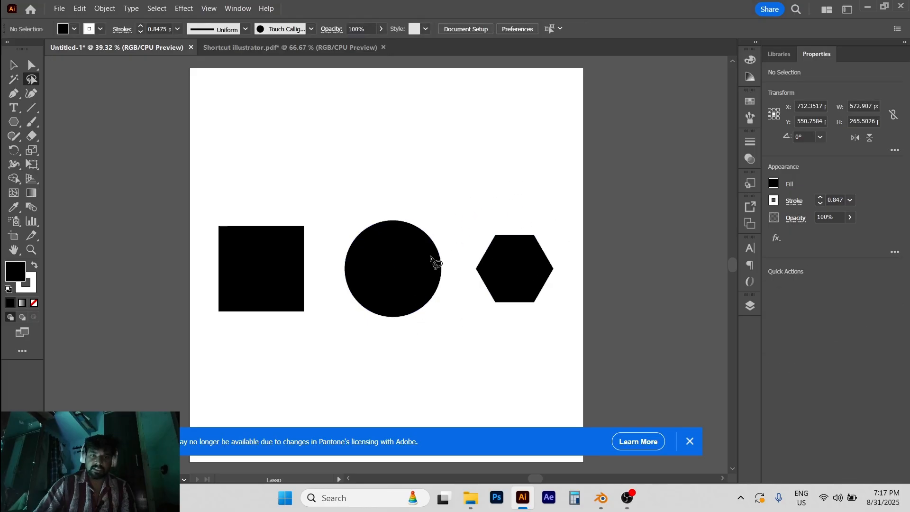
{"action": "mouse_move", "coordinate": [411, 198]}
{"action": "left_mouse_down"}
{"action": "mouse_move", "coordinate": [318, 271]}
{"action": "mouse_move", "coordinate": [412, 352]}
{"action": "mouse_move", "coordinate": [480, 280]}
{"action": "mouse_move", "coordinate": [460, 197]}
{"action": "left_mouse_up"}
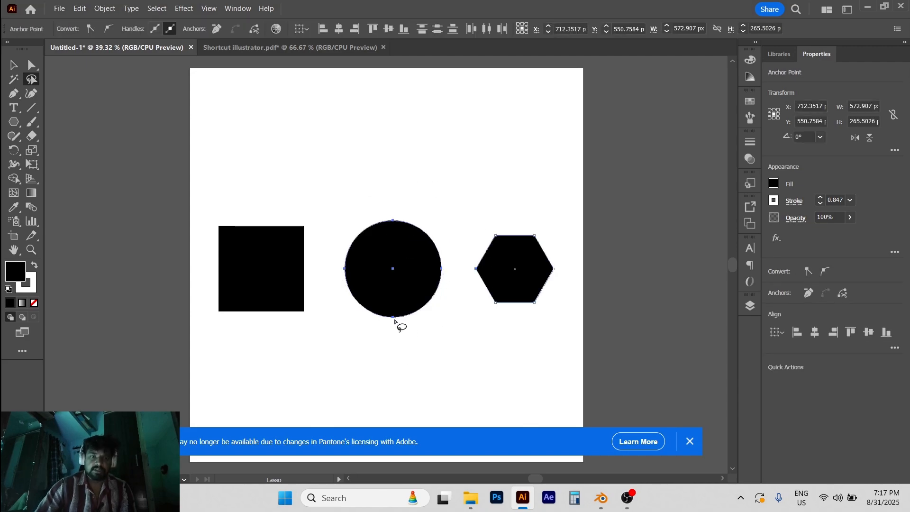
{"action": "left_click", "coordinate": [521, 213]}
{"action": "mouse_move", "coordinate": [524, 199]}
{"action": "left_mouse_down"}
{"action": "mouse_move", "coordinate": [476, 212]}
{"action": "mouse_move", "coordinate": [434, 241]}
{"action": "mouse_move", "coordinate": [421, 289]}
{"action": "mouse_move", "coordinate": [428, 301]}
{"action": "mouse_move", "coordinate": [489, 276]}
{"action": "mouse_move", "coordinate": [522, 203]}
{"action": "left_mouse_up"}
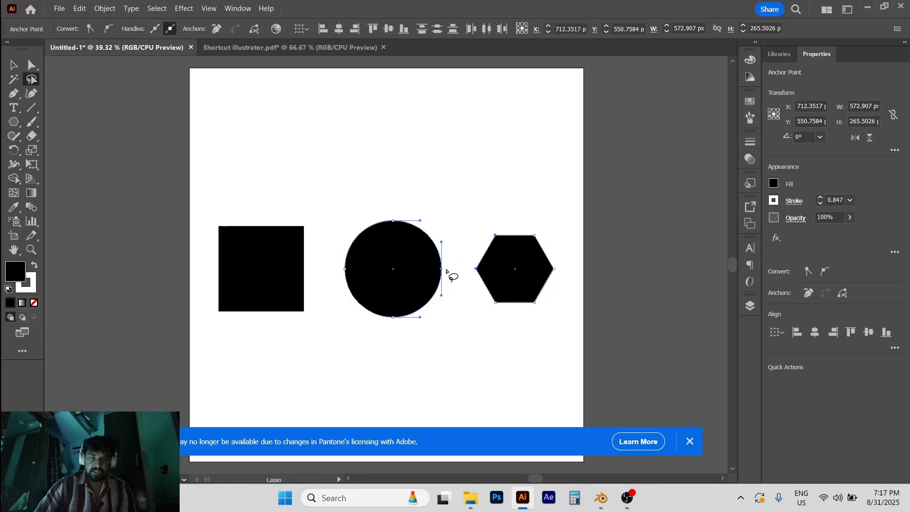
Move the selected circle and hexagon anchor points upward with the Direct Selection tool, undo the move and clear the selection
{"action": "left_click", "coordinate": [26, 66]}
{"action": "left_click_drag", "start_coordinate": [442, 269], "coordinate": [456, 234]}
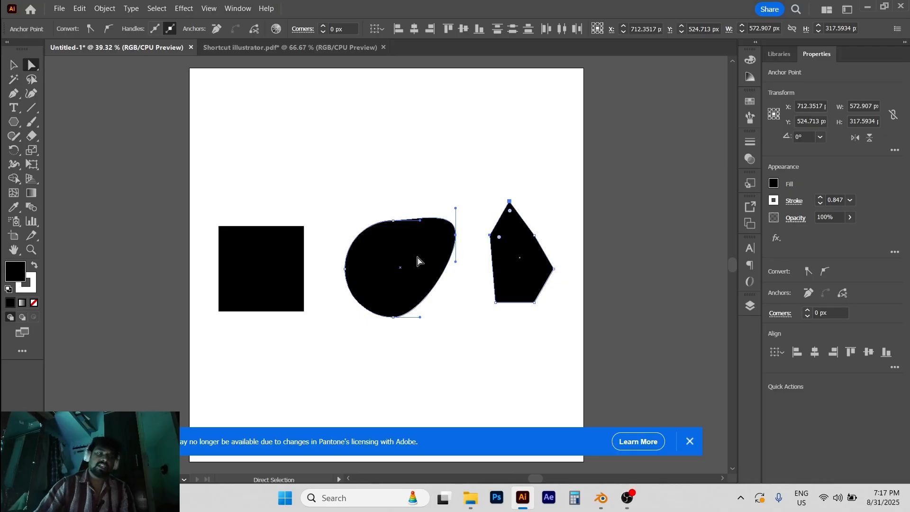
{"action": "key", "text": "ctrl+z"}
{"action": "key", "text": "ctrl+z"}
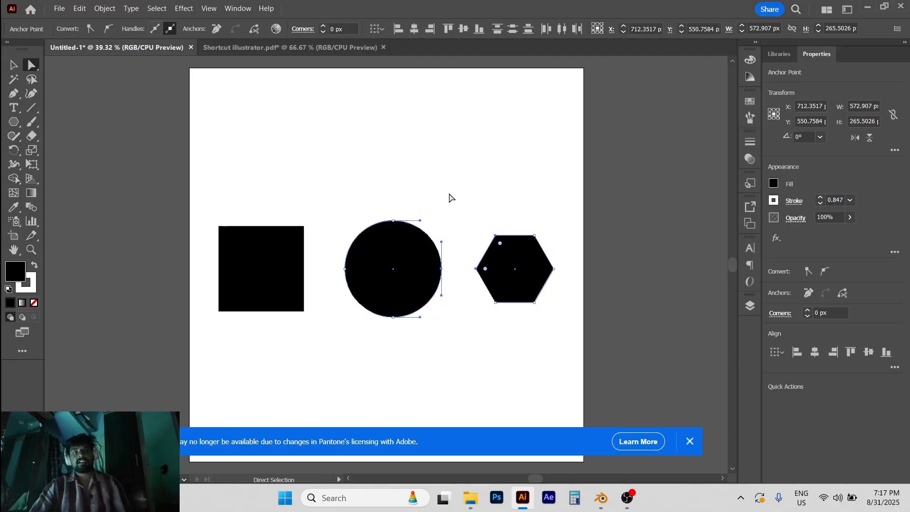
{"action": "left_click", "coordinate": [450, 199]}
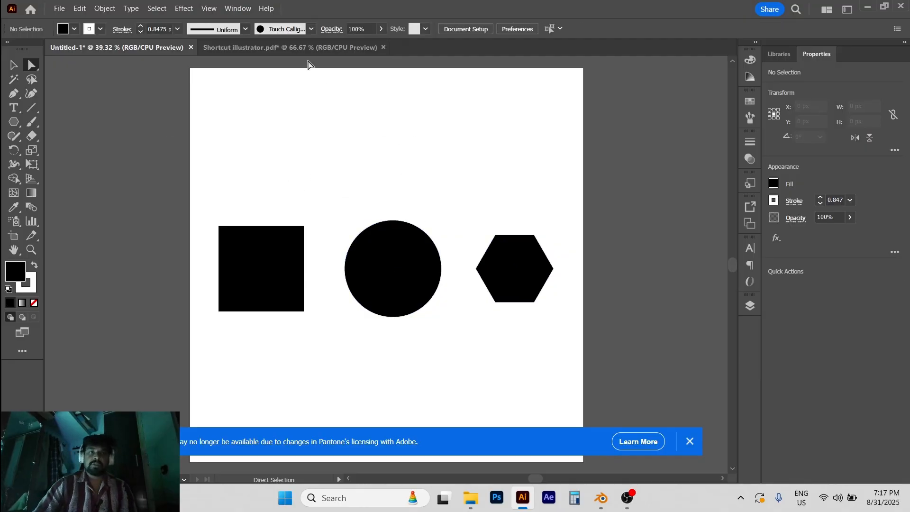
Look up the Blend tool's shortcut on the keyboard chart and return to the Untitled-1 document
{"action": "left_click", "coordinate": [304, 48]}
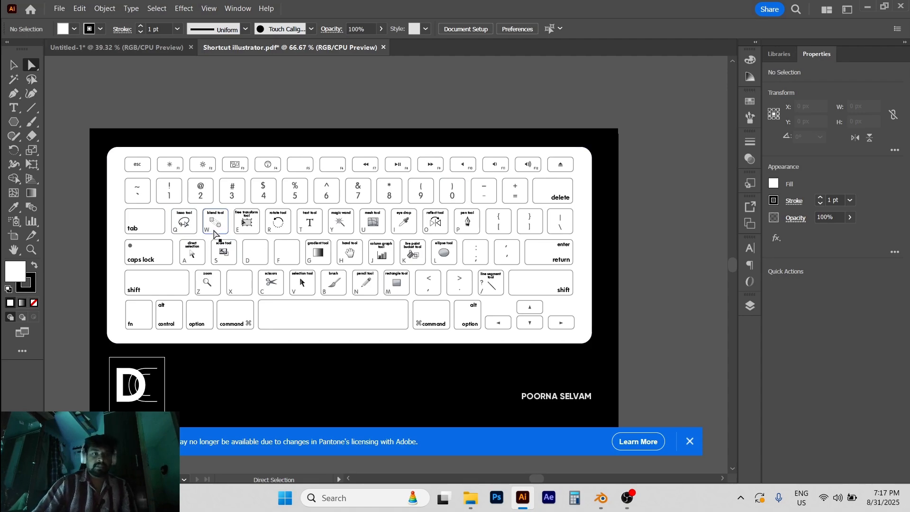
{"action": "left_click", "coordinate": [125, 47]}
{"action": "scroll", "coordinate": [507, 232], "scroll_direction": "up", "scroll_amount": 1}
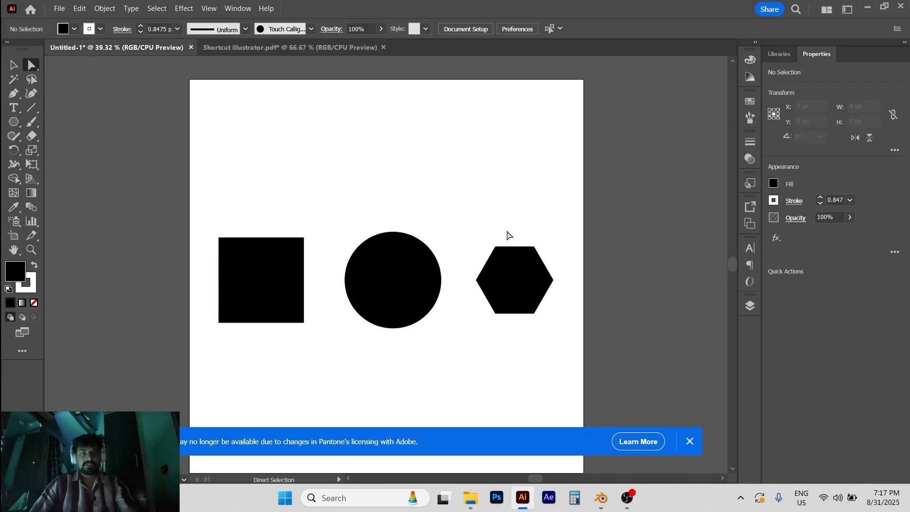
{"action": "scroll", "coordinate": [507, 232], "scroll_direction": "down", "scroll_amount": 1}
{"action": "key", "text": "b"}
{"action": "key", "text": "v"}
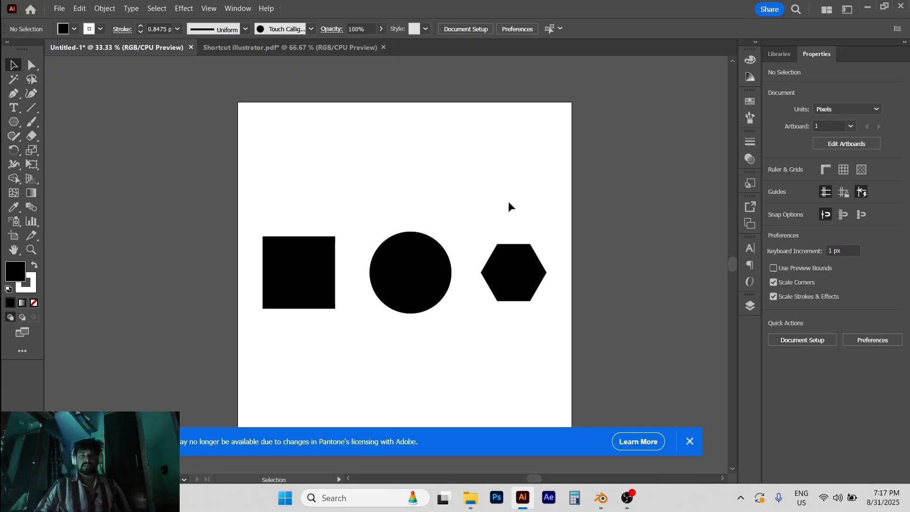
Move the square up near the artboard's top, place a copy level with it near the right edge, and select both
{"action": "left_click", "coordinate": [305, 268]}
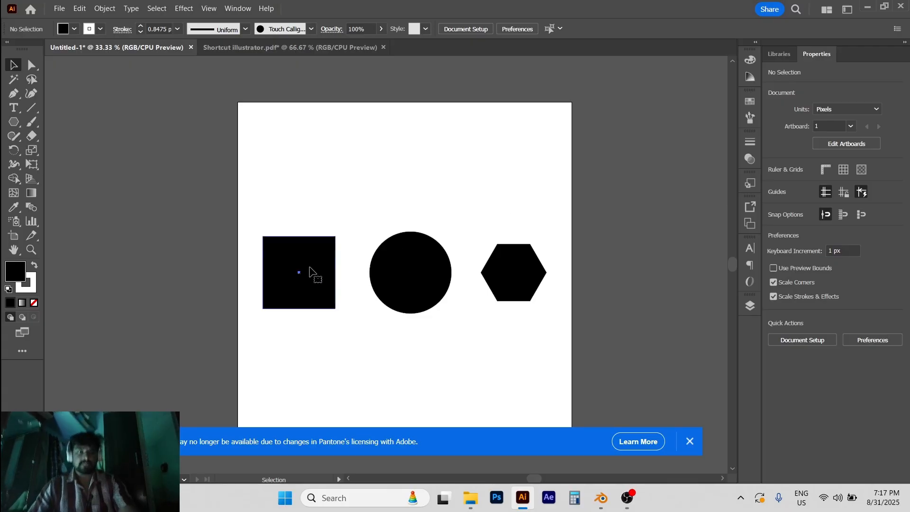
{"action": "left_click_drag", "start_coordinate": [306, 297], "coordinate": [513, 176]}
{"action": "left_click_drag", "start_coordinate": [250, 113], "coordinate": [555, 206]}
Set the Blend tool's spacing to Specified Steps with 15 steps
{"action": "key", "text": "w"}
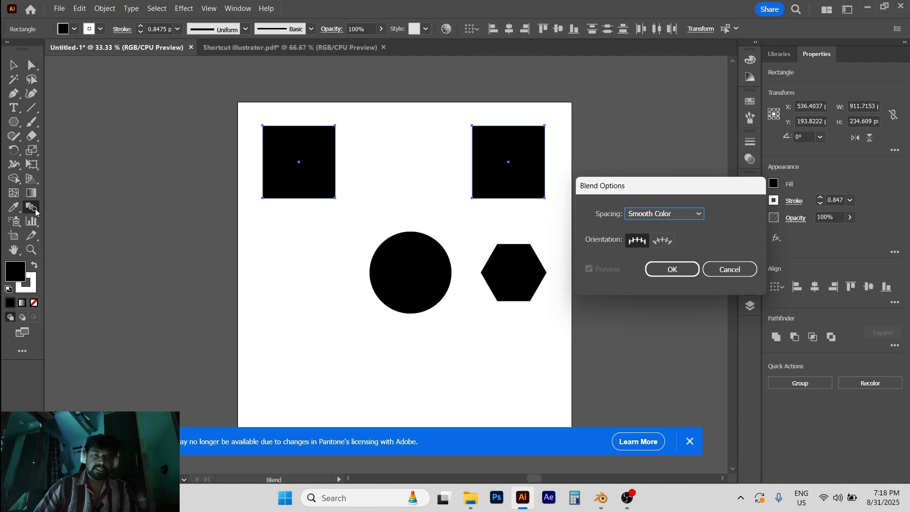
{"action": "left_click", "coordinate": [656, 217]}
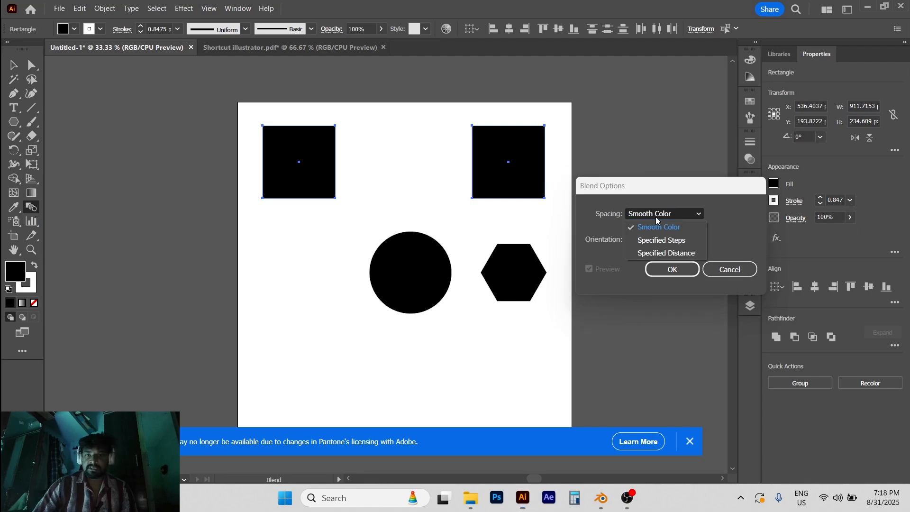
{"action": "left_click", "coordinate": [659, 237]}
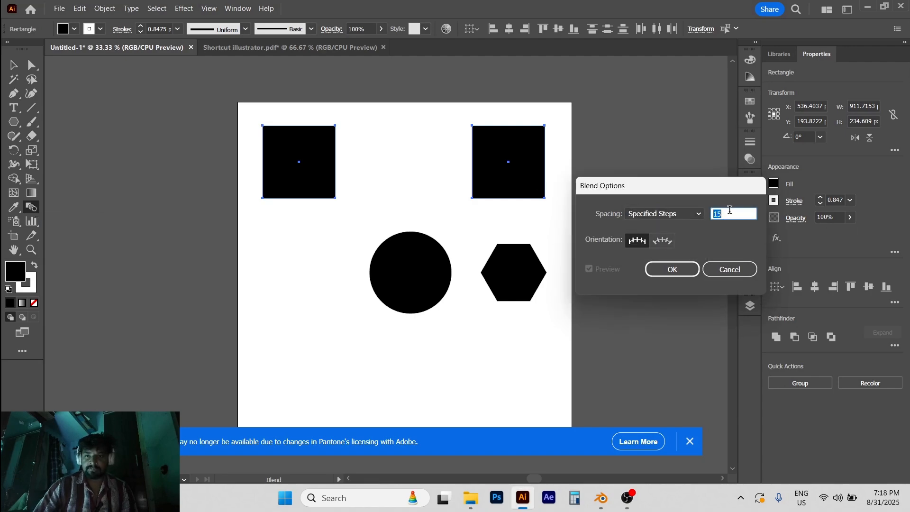
{"action": "left_click", "coordinate": [682, 273]}
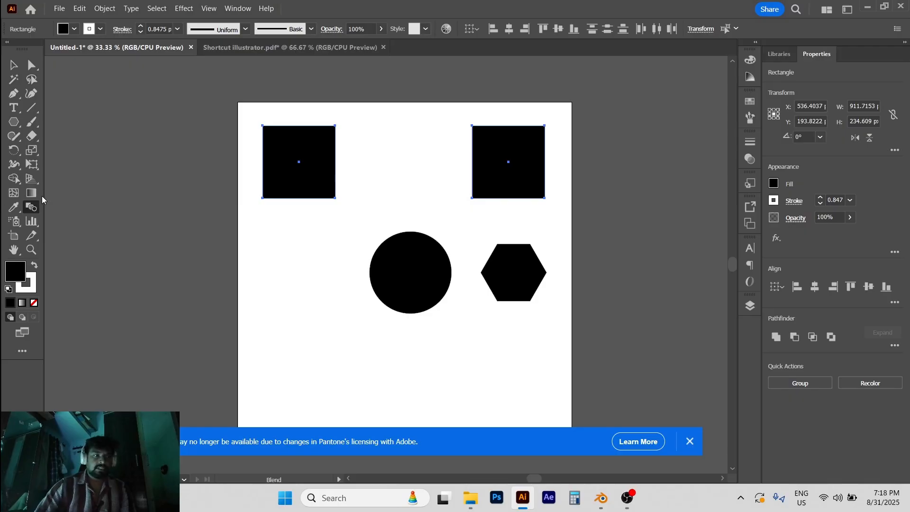
Reopen the Blend options and set the spacing to Specified Distance with 4 px
{"action": "double_click", "coordinate": [31, 210]}
{"action": "left_click", "coordinate": [738, 215]}
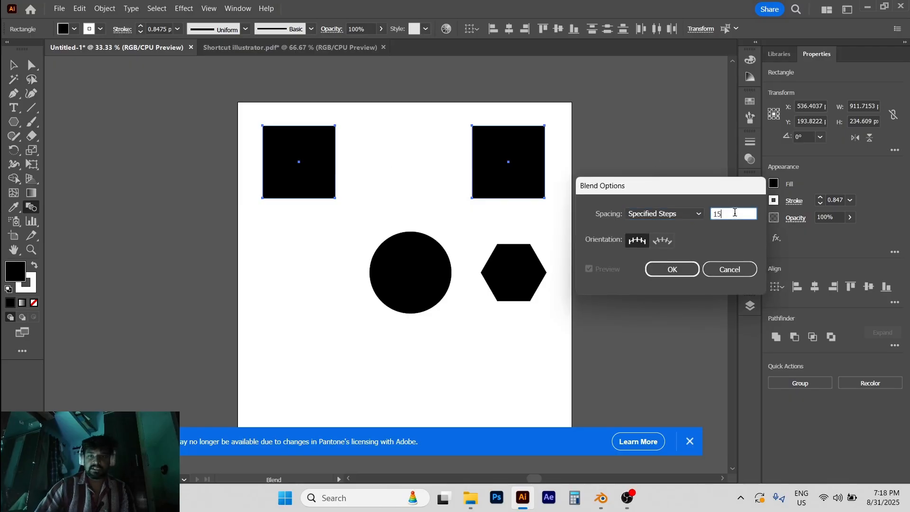
{"action": "left_click", "coordinate": [691, 215]}
{"action": "left_click", "coordinate": [675, 253]}
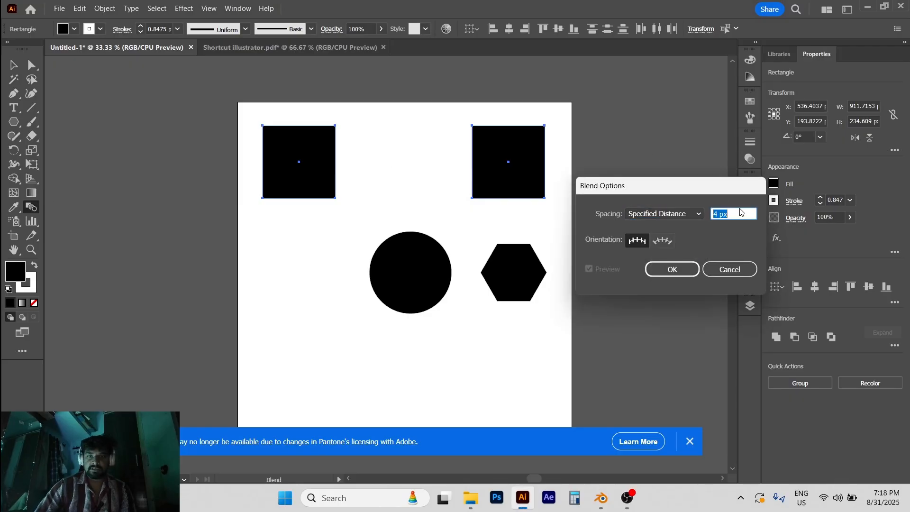
{"action": "left_click", "coordinate": [676, 269]}
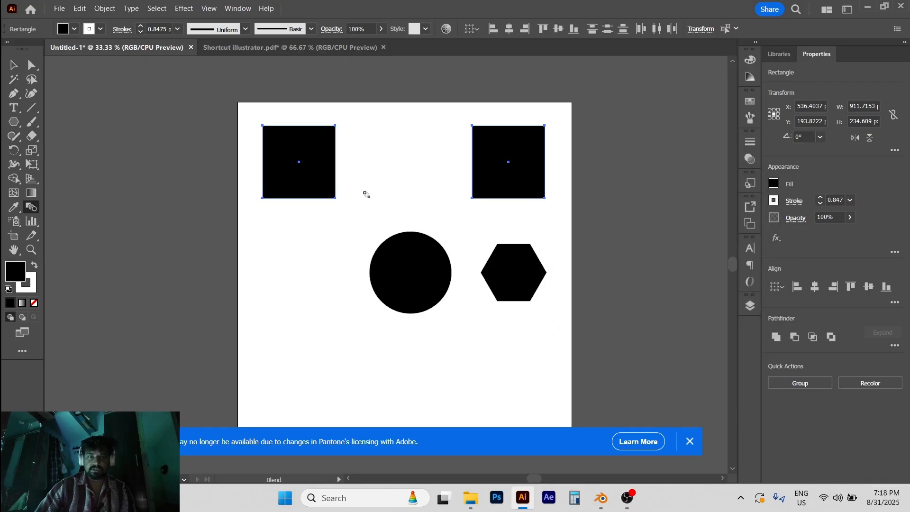
Make a blend between the two selected squares near the artboard's top
{"action": "left_click", "coordinate": [105, 9]}
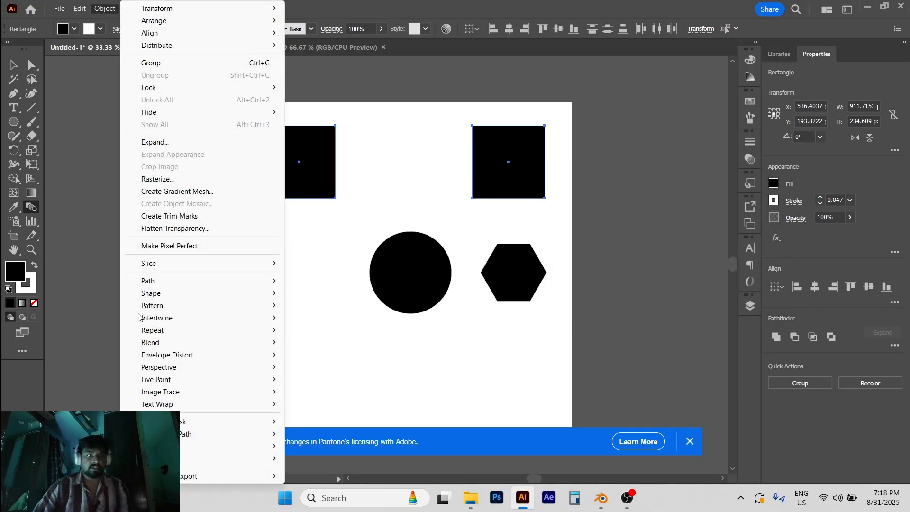
{"action": "mouse_move", "coordinate": [204, 342]}
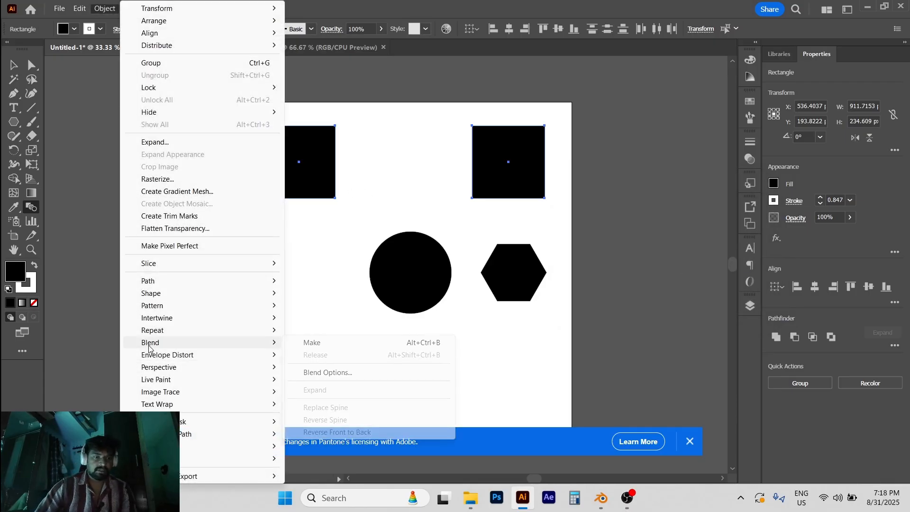
{"action": "left_click", "coordinate": [340, 346]}
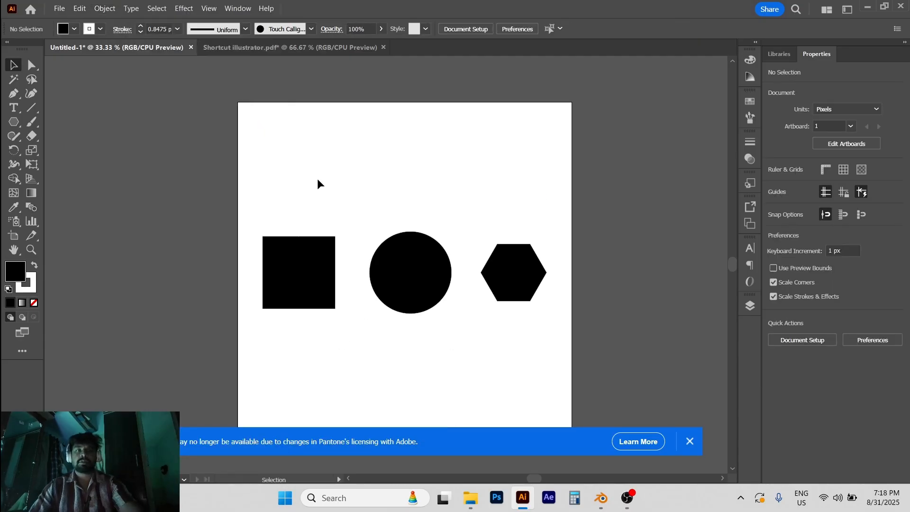
Look up the Free Transform tool's shortcut on the keyboard chart and return to the Untitled-1 document
{"action": "key", "text": "w"}
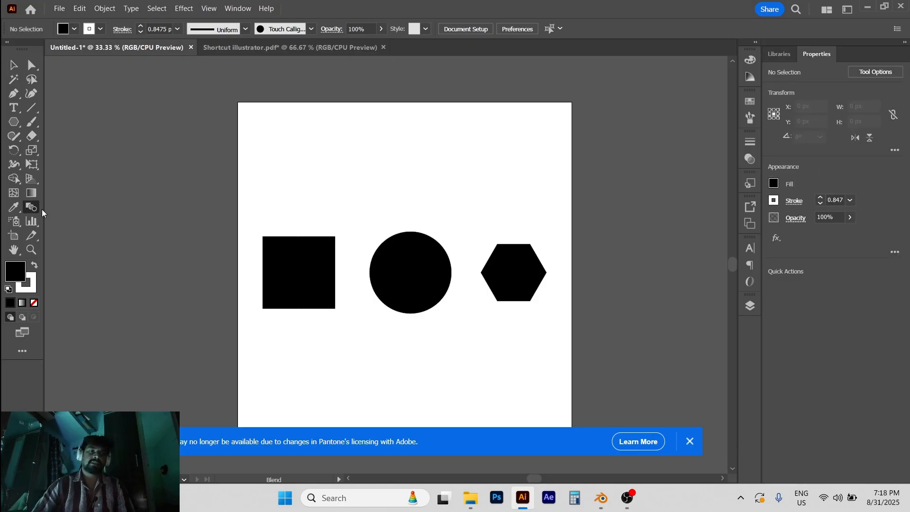
{"action": "left_click", "coordinate": [303, 45]}
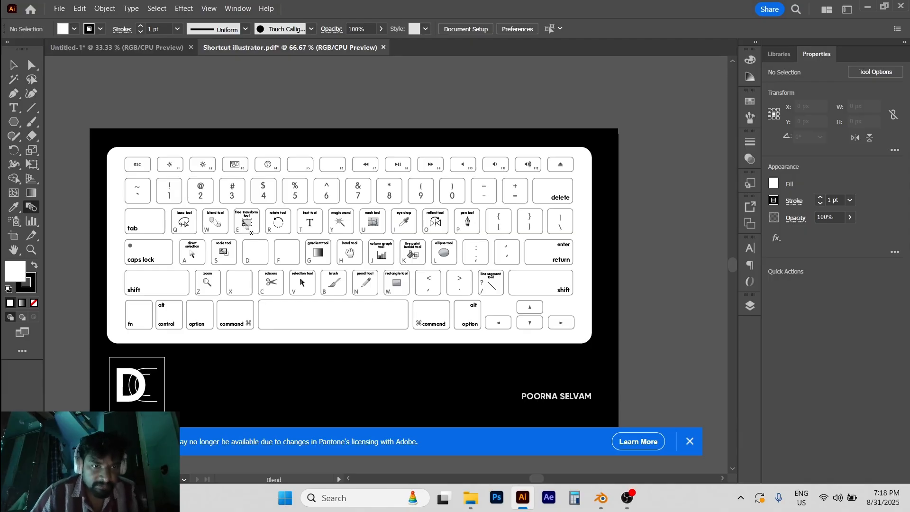
{"action": "left_click", "coordinate": [147, 46]}
Resize the black square with the Free Transform tool to an upright rectangle about 182 px wide and 265 px tall
{"action": "key", "text": "a"}
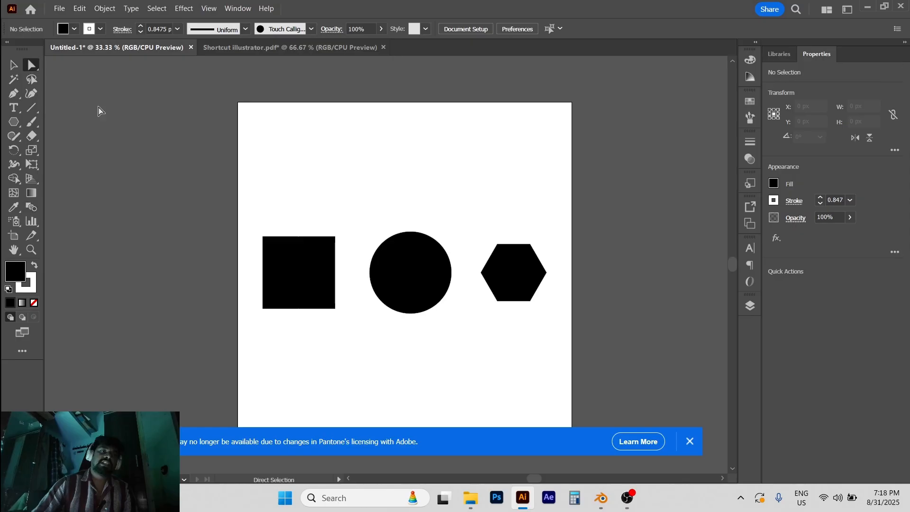
{"action": "scroll", "coordinate": [317, 180], "scroll_direction": "down", "scroll_amount": 2}
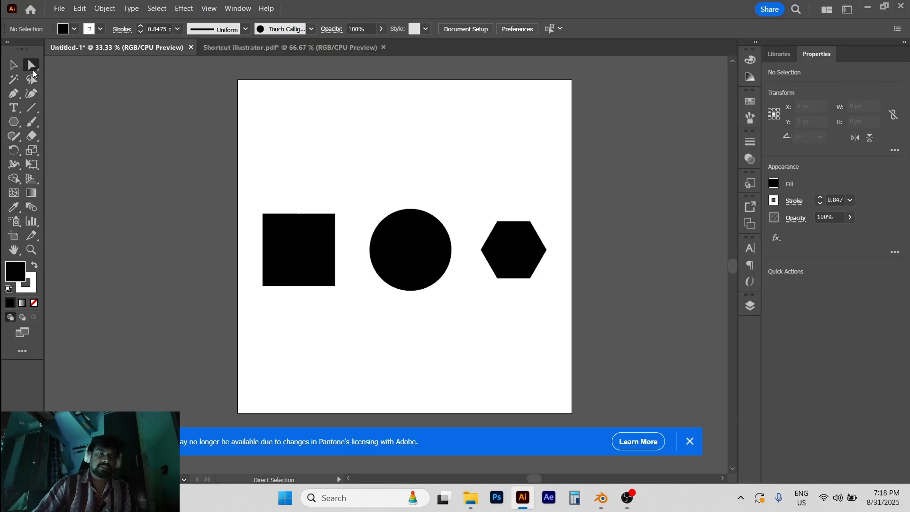
{"action": "left_click", "coordinate": [326, 257]}
{"action": "key", "text": "e"}
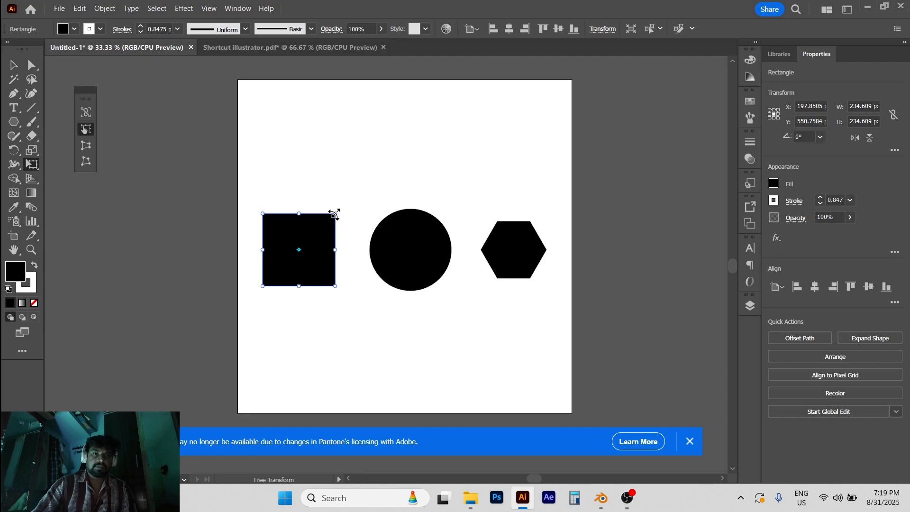
{"action": "left_click_drag", "start_coordinate": [335, 214], "coordinate": [315, 227]}
{"action": "left_click_drag", "start_coordinate": [316, 227], "coordinate": [313, 258]}
{"action": "left_click_drag", "start_coordinate": [369, 258], "coordinate": [319, 309]}
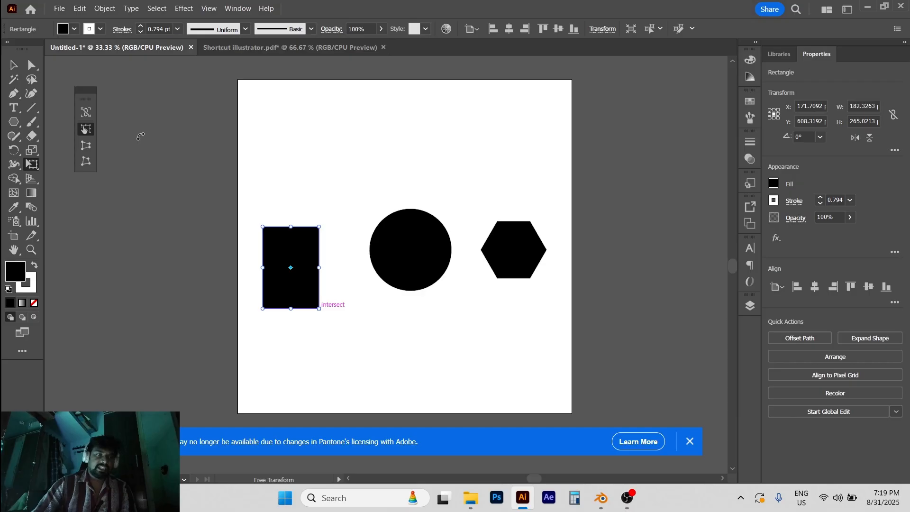
Apply Perspective Distort to the black rectangle, shortening its right side symmetrically to form a trapezoid
{"action": "left_click", "coordinate": [85, 147]}
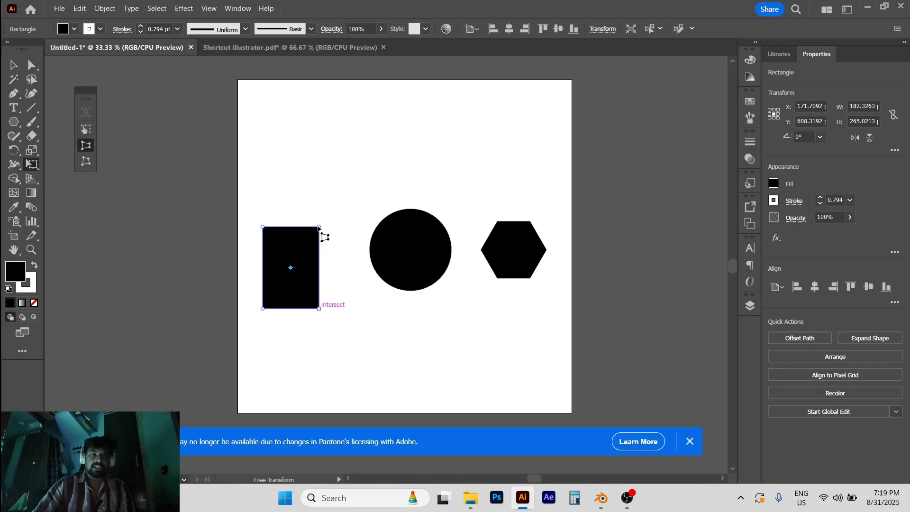
{"action": "left_click_drag", "start_coordinate": [319, 227], "coordinate": [325, 175]}
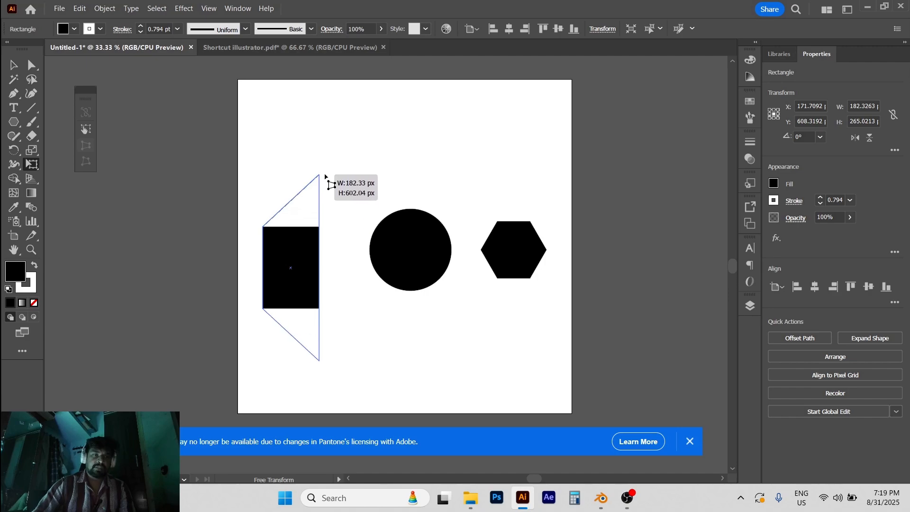
{"action": "left_click_drag", "start_coordinate": [326, 175], "coordinate": [325, 246]}
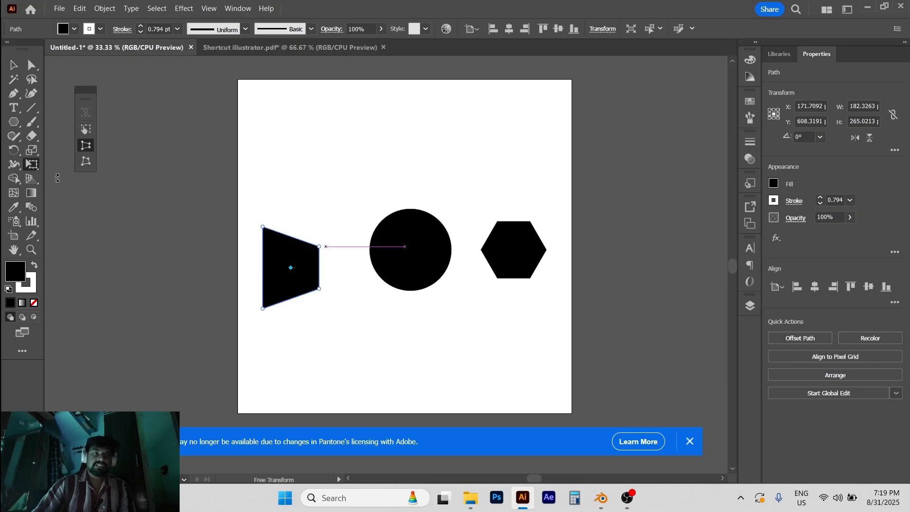
Look up the Rotate tool's shortcut on the keyboard chart, then return to Untitled-1 with the Selection tool active
{"action": "left_click", "coordinate": [351, 47]}
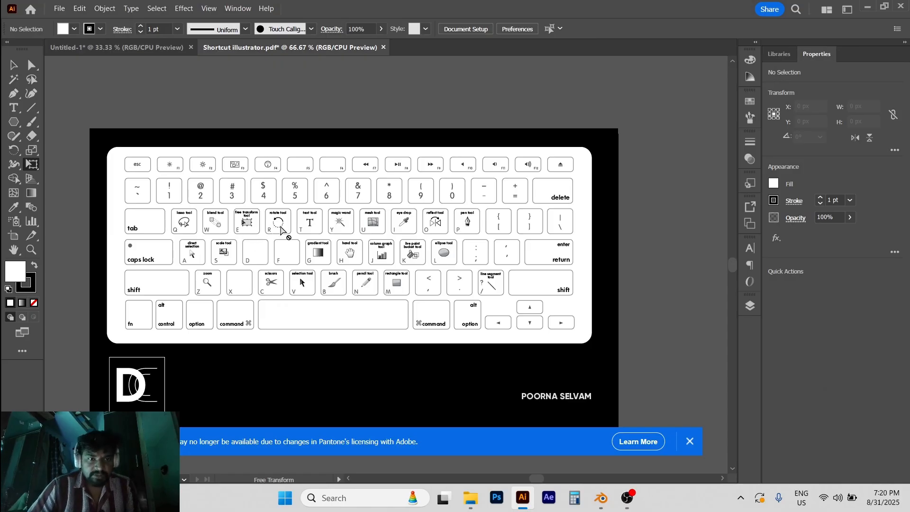
{"action": "left_click", "coordinate": [141, 50]}
{"action": "key", "text": "v"}
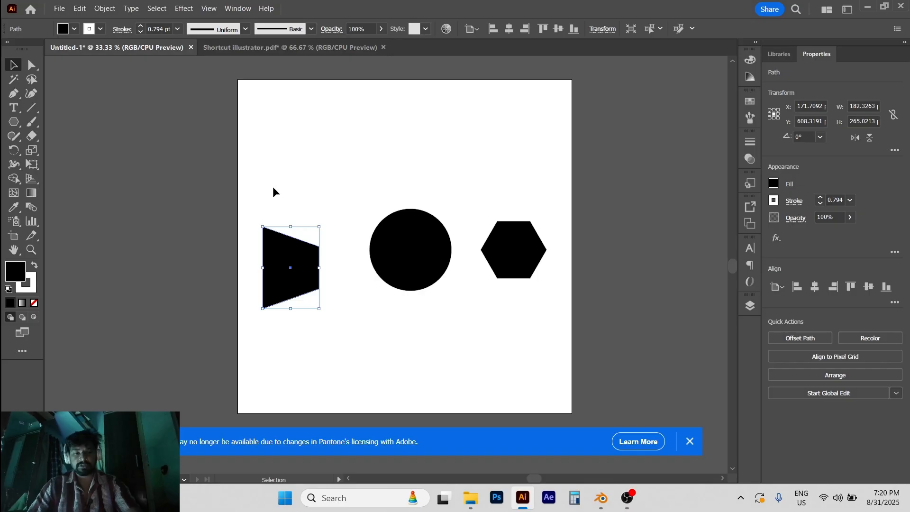
Rotate the black trapezoid freely around its centre with the Rotate tool
{"action": "key", "text": "r"}
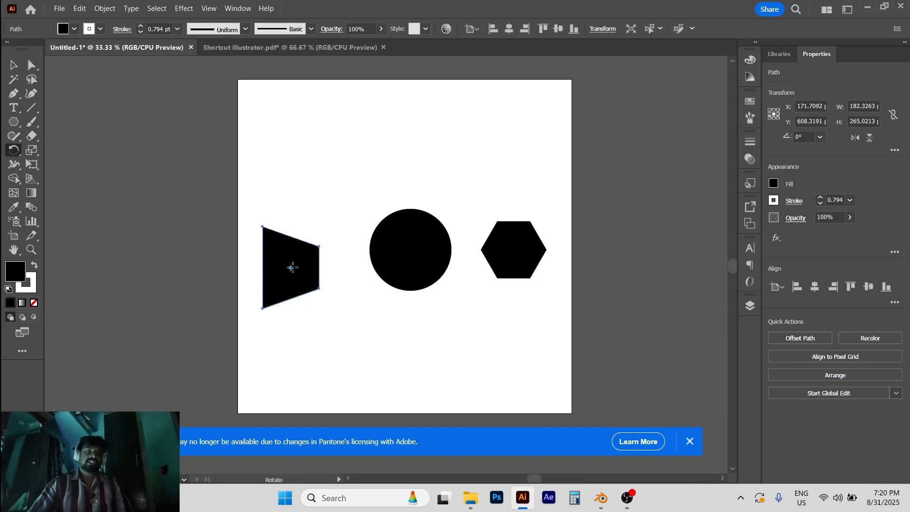
{"action": "left_click_drag", "start_coordinate": [299, 252], "coordinate": [290, 283]}
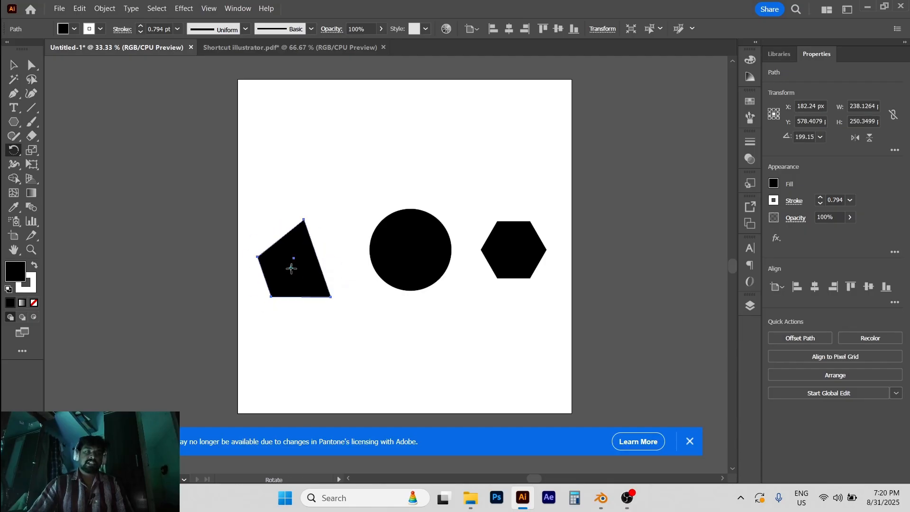
{"action": "mouse_move", "coordinate": [303, 269]}
{"action": "left_mouse_down"}
{"action": "mouse_move", "coordinate": [269, 262]}
{"action": "mouse_move", "coordinate": [292, 245]}
{"action": "mouse_move", "coordinate": [307, 269]}
{"action": "mouse_move", "coordinate": [286, 264]}
{"action": "mouse_move", "coordinate": [305, 264]}
{"action": "mouse_move", "coordinate": [295, 290]}
{"action": "mouse_move", "coordinate": [294, 260]}
{"action": "mouse_move", "coordinate": [313, 279]}
{"action": "mouse_move", "coordinate": [281, 261]}
{"action": "mouse_move", "coordinate": [306, 271]}
{"action": "mouse_move", "coordinate": [299, 258]}
{"action": "mouse_move", "coordinate": [291, 266]}
{"action": "left_mouse_up"}
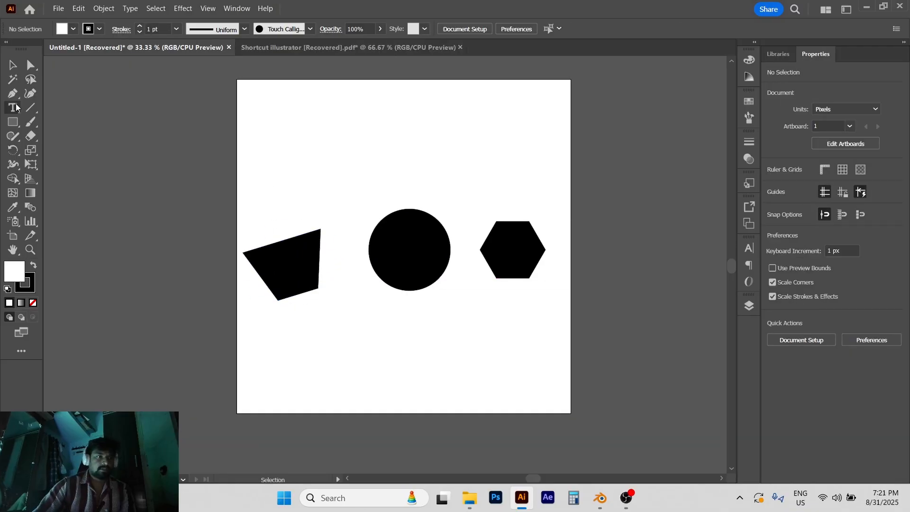
Add the point text "ZZCZXCZXCZX" above the shapes with the Type tool and select it as an object
{"action": "left_click", "coordinate": [12, 108]}
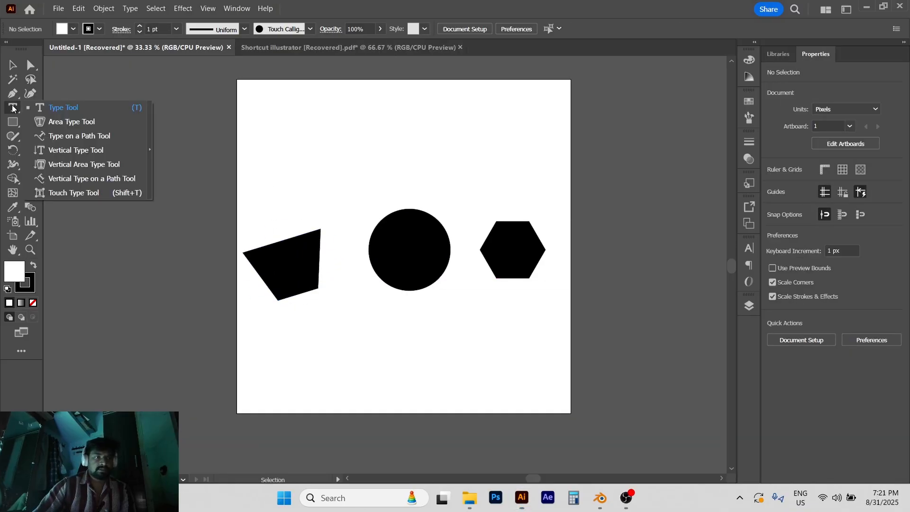
{"action": "left_click", "coordinate": [46, 106]}
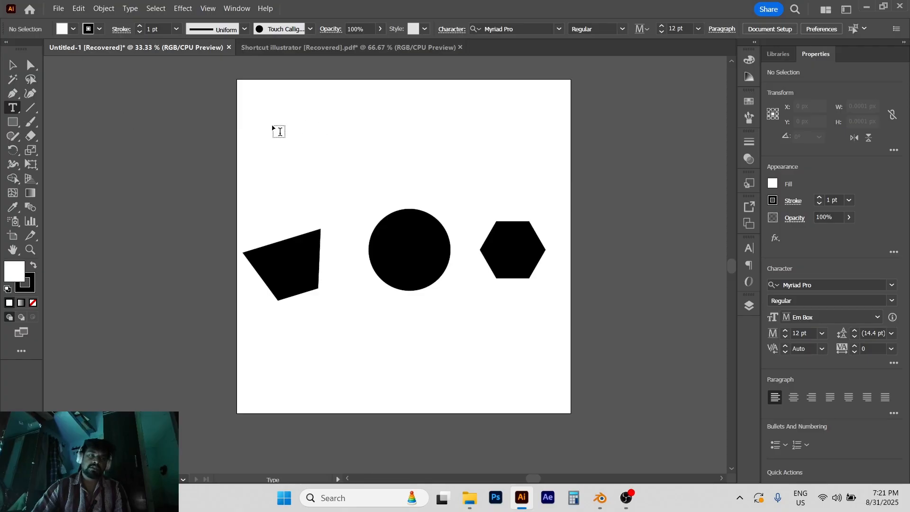
{"action": "left_click", "coordinate": [327, 128]}
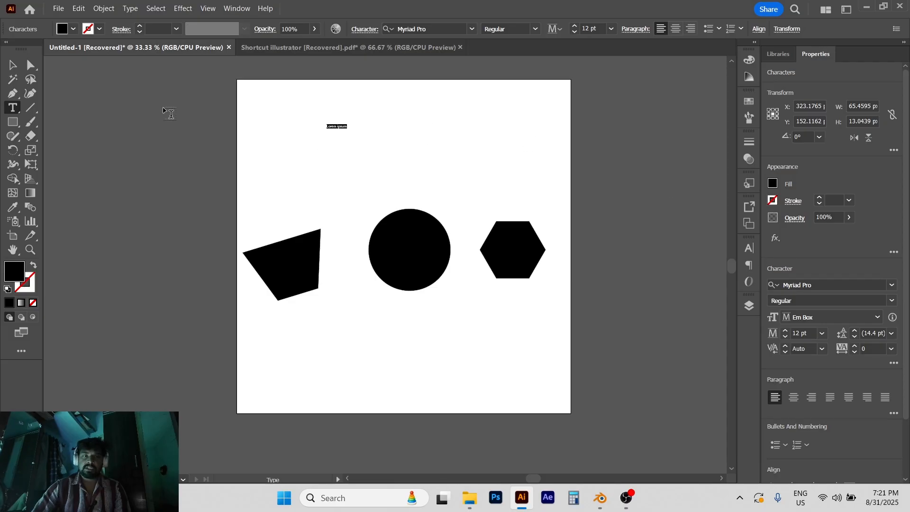
{"action": "type", "text": "zczxczxcz"}
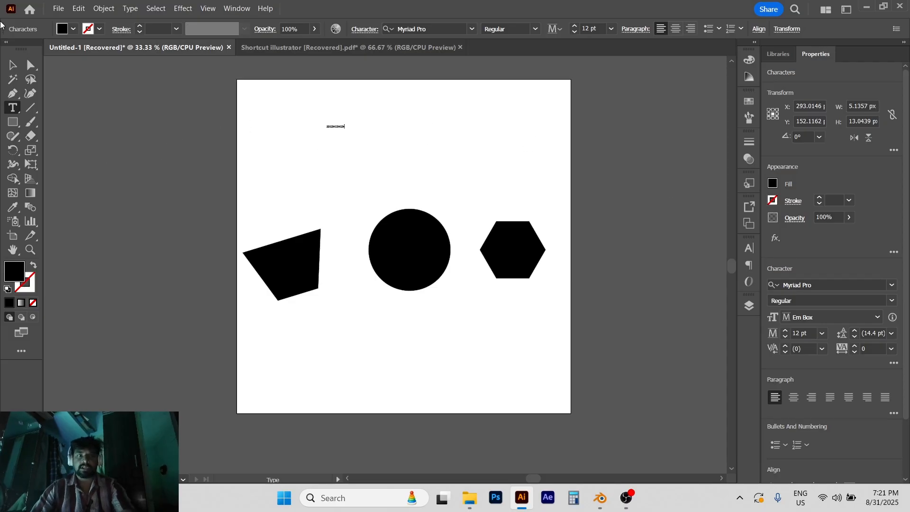
{"action": "left_click", "coordinate": [13, 64]}
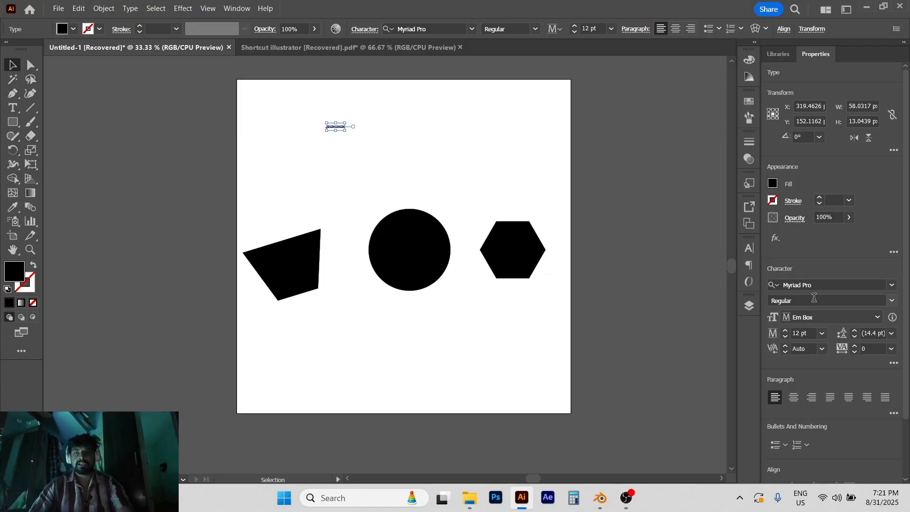
Set the selected text's font size to 60 pt
{"action": "left_click", "coordinate": [799, 334]}
{"action": "triple_click", "coordinate": [798, 333]}
{"action": "left_click", "coordinate": [822, 335]}
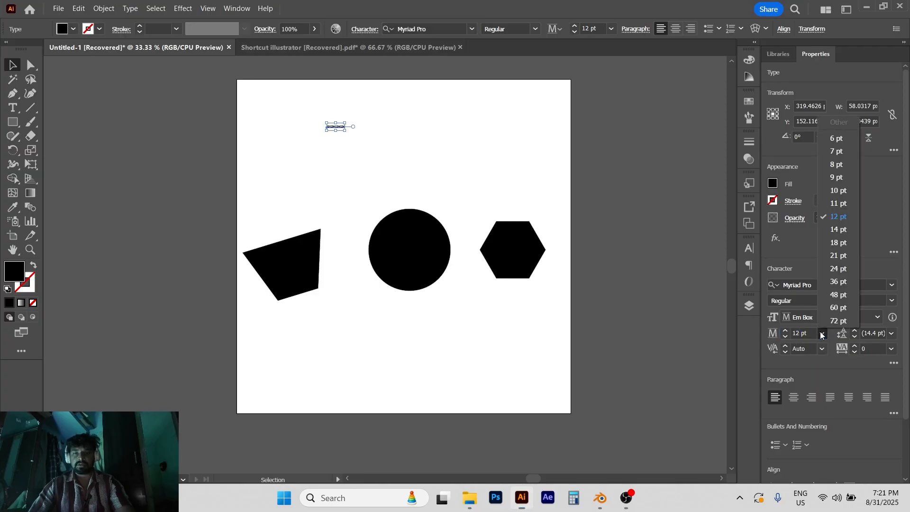
{"action": "left_click", "coordinate": [841, 309]}
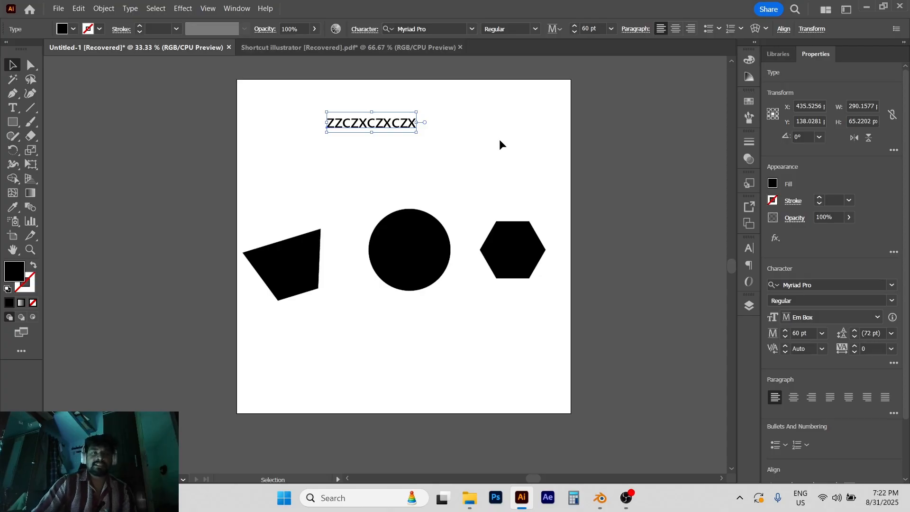
Look up the Magic Wand tool's shortcut on the keyboard chart and return to the Untitled-1 document
{"action": "left_click", "coordinate": [348, 50]}
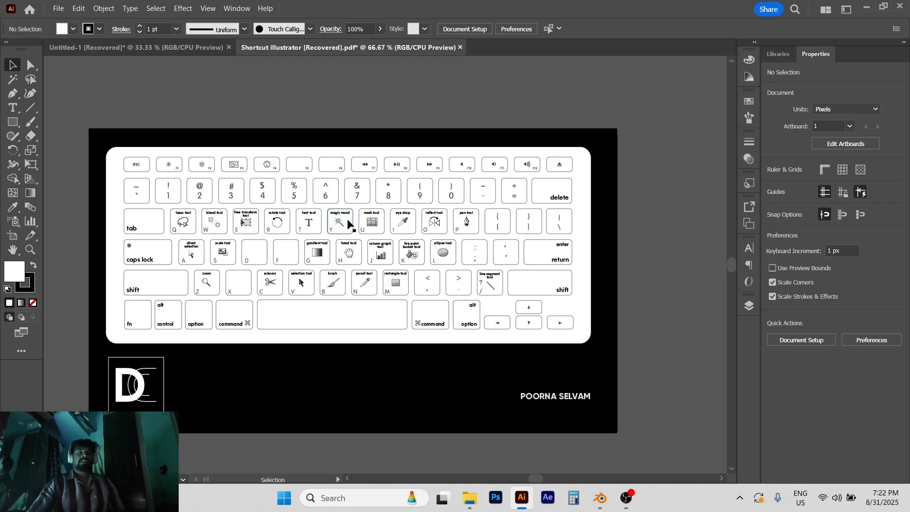
{"action": "left_click", "coordinate": [176, 51]}
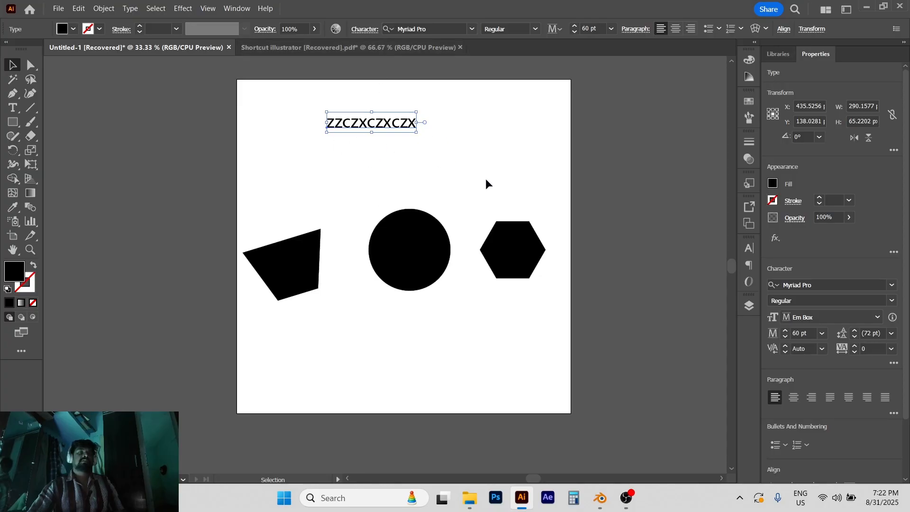
{"action": "left_click", "coordinate": [366, 47]}
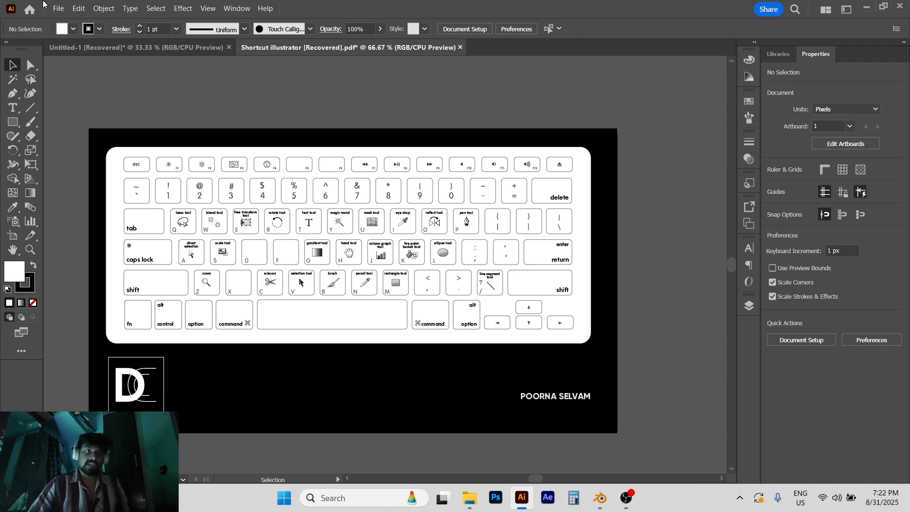
{"action": "left_click", "coordinate": [98, 52]}
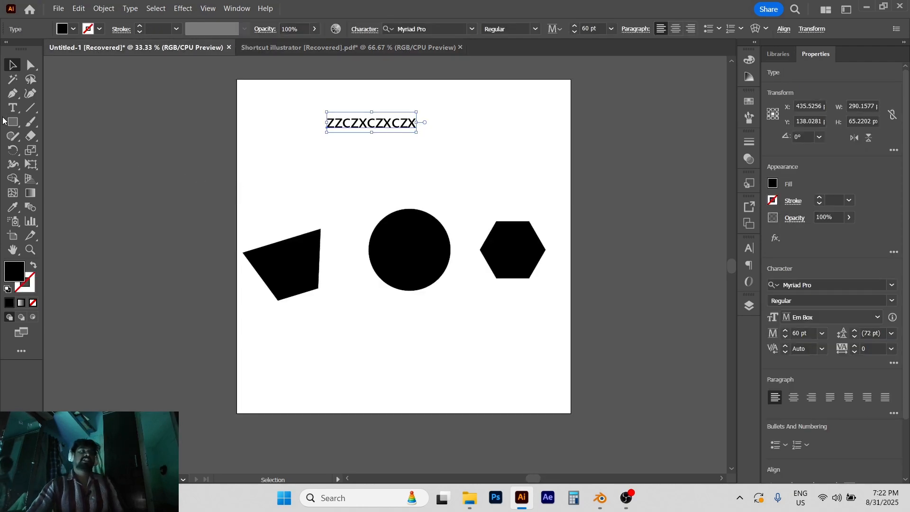
Recheck the Magic Wand shortcut on the keyboard chart and try the tool on the trapezoid in Untitled-1
{"action": "left_click", "coordinate": [263, 49]}
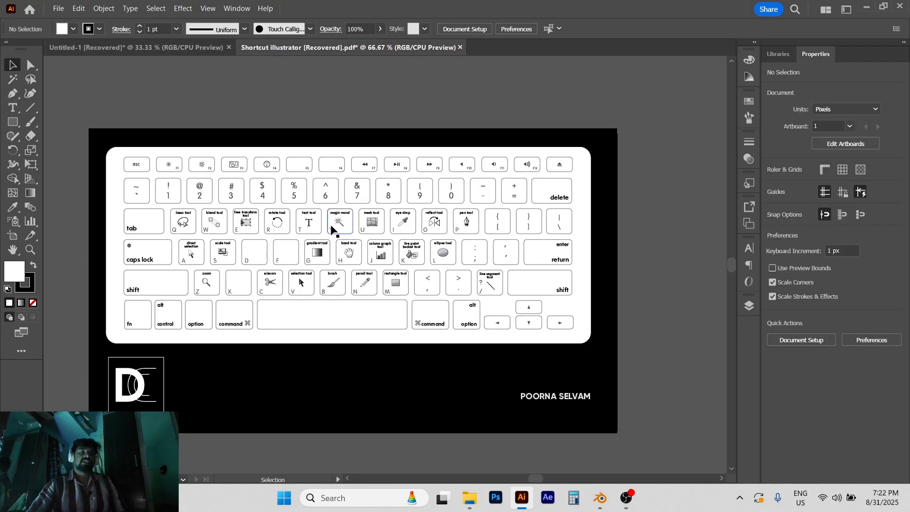
{"action": "left_click", "coordinate": [142, 50]}
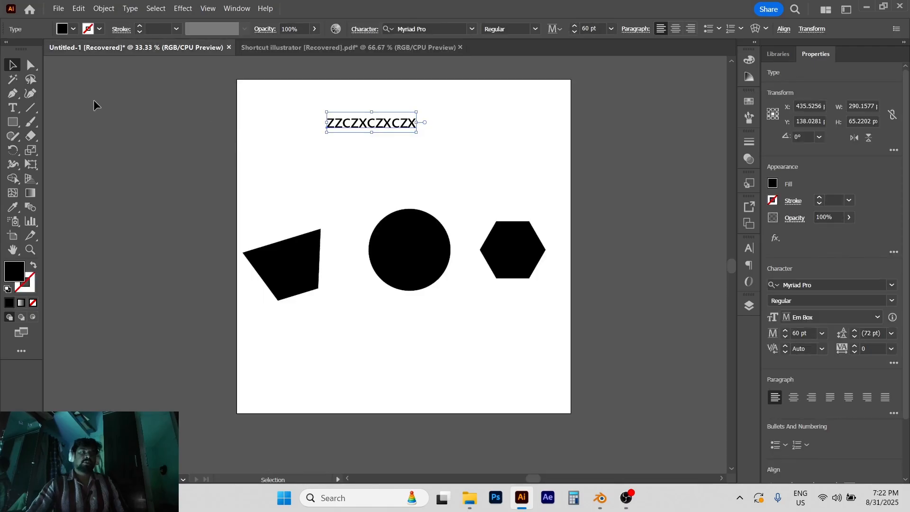
{"action": "key", "text": "y"}
{"action": "left_click", "coordinate": [384, 203]}
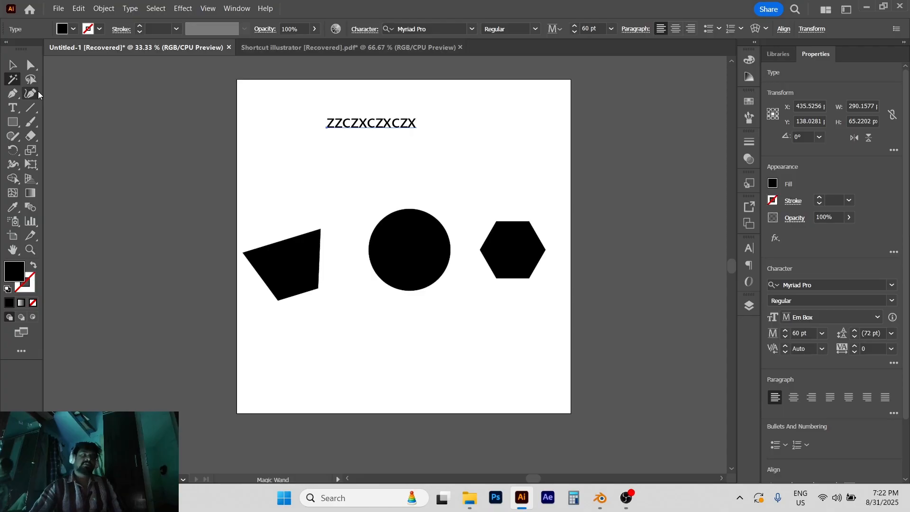
{"action": "left_click", "coordinate": [307, 261]}
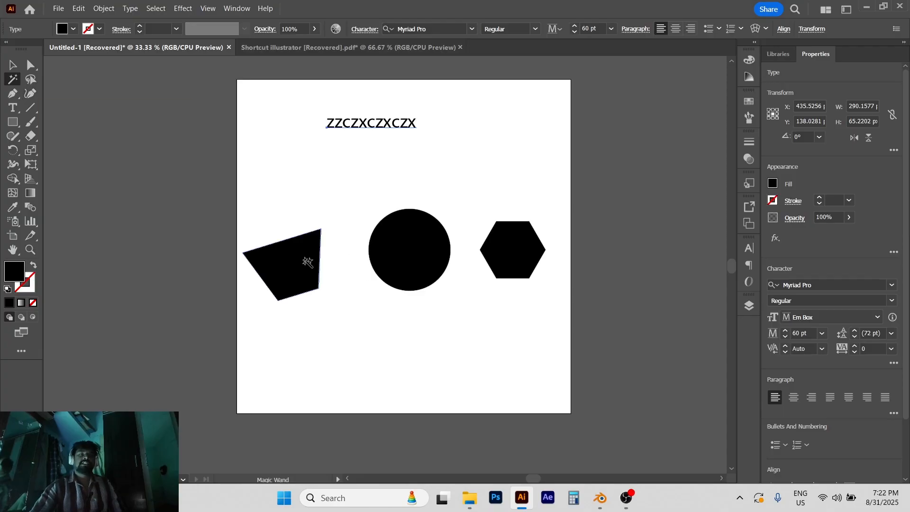
{"action": "key", "text": "v"}
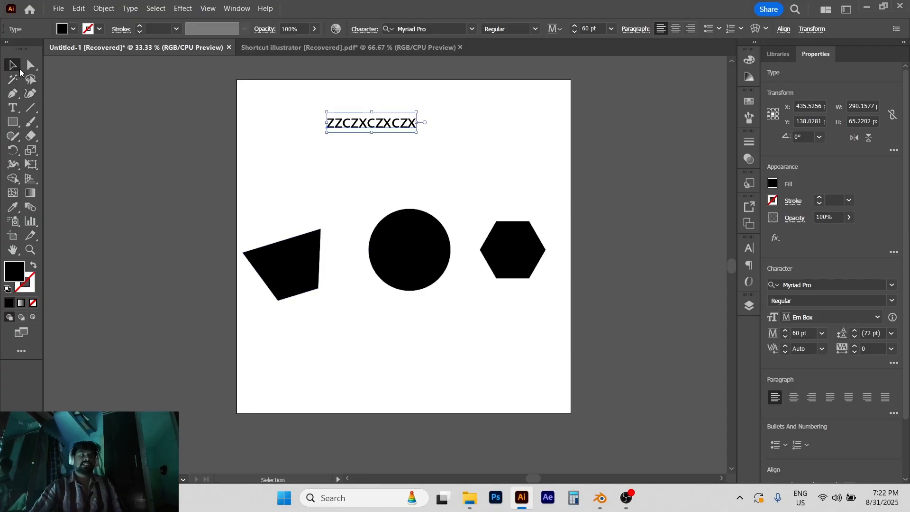
Fill the black circle in the middle of the artboard with pure red
{"action": "left_click", "coordinate": [391, 258]}
{"action": "left_click", "coordinate": [65, 30]}
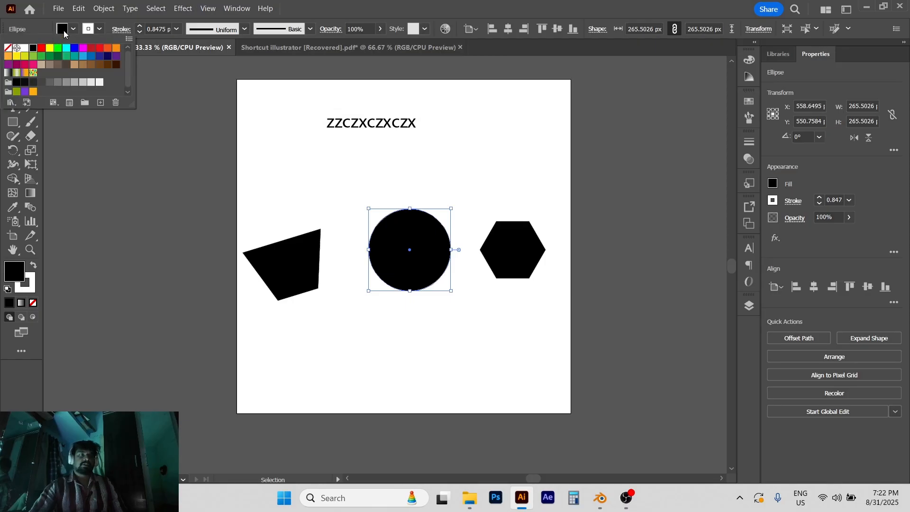
{"action": "left_click", "coordinate": [42, 48]}
{"action": "left_click", "coordinate": [454, 175]}
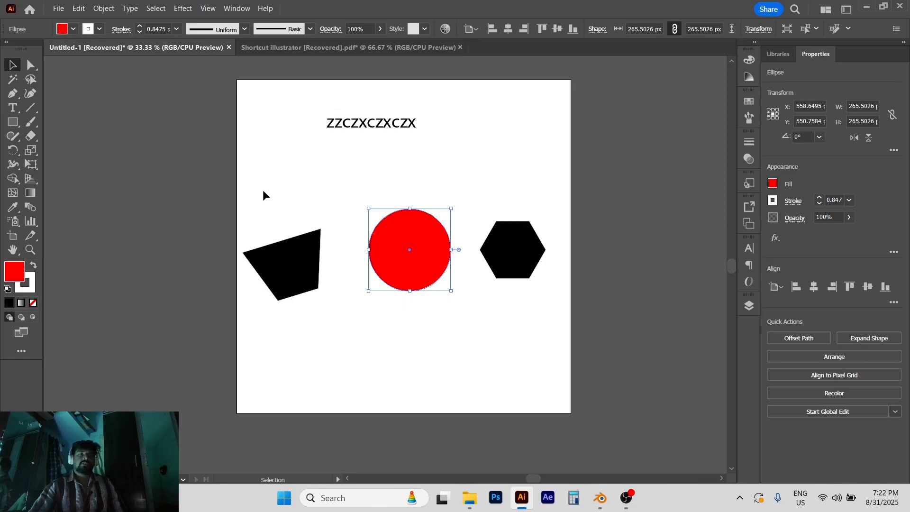
Move the black trapezoid up and right, nudge the hexagon slightly up and left, and deselect it
{"action": "left_click_drag", "start_coordinate": [285, 274], "coordinate": [306, 256]}
{"action": "left_click_drag", "start_coordinate": [515, 256], "coordinate": [507, 249]}
{"action": "left_click", "coordinate": [500, 194]}
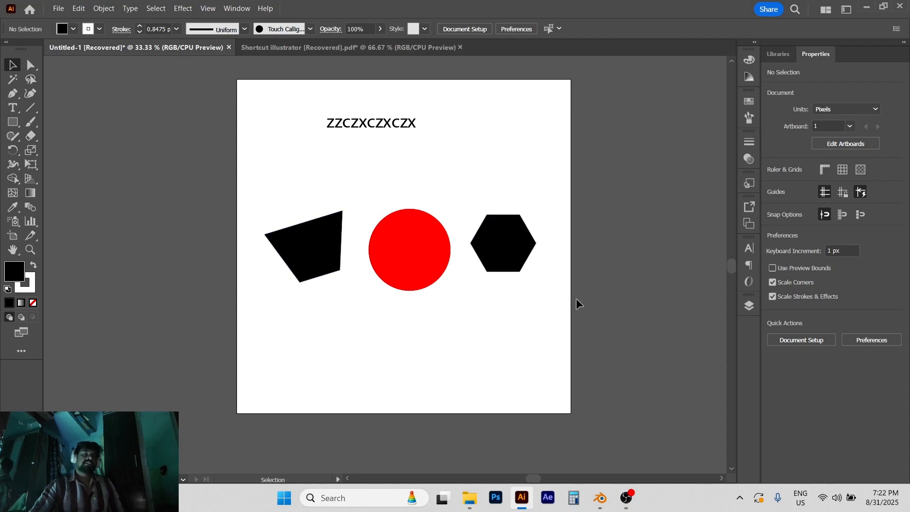
Select the black trapezoid and hexagon together by their matching appearance with the Magic Wand tool
{"action": "left_click", "coordinate": [12, 81]}
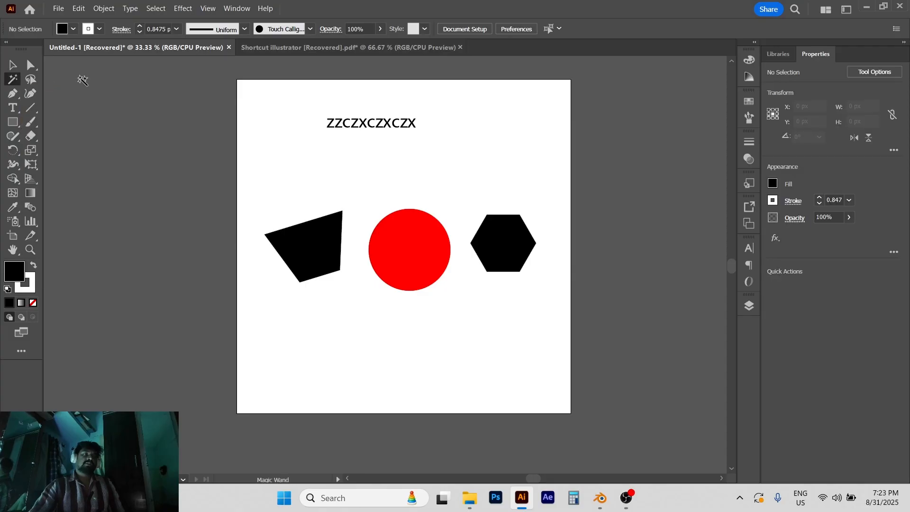
{"action": "left_click", "coordinate": [297, 245]}
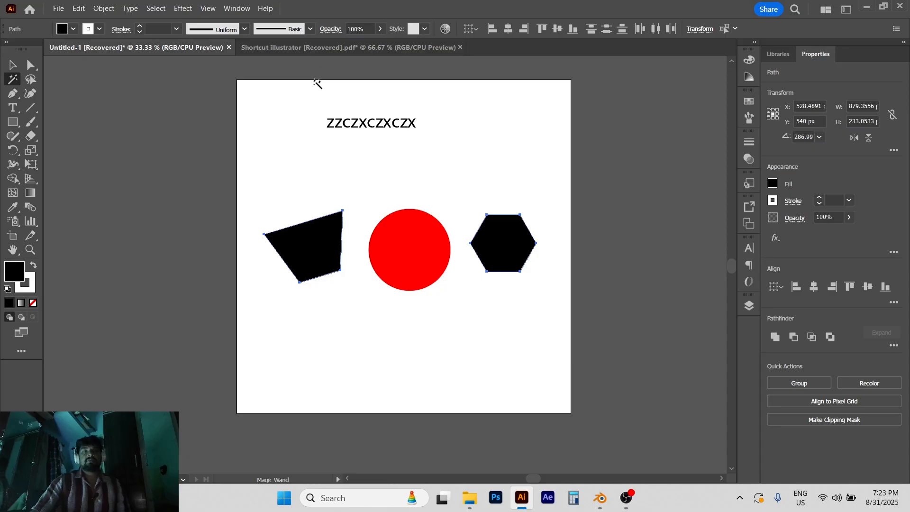
Look up the Mesh tool's shortcut on the keyboard chart, return to Untitled-1 and deselect the black shapes
{"action": "left_click", "coordinate": [320, 49]}
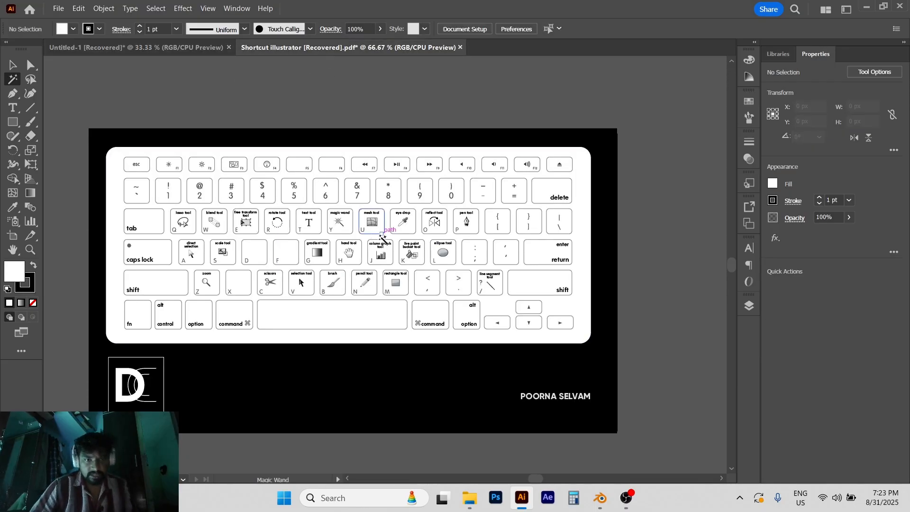
{"action": "left_click", "coordinate": [168, 48]}
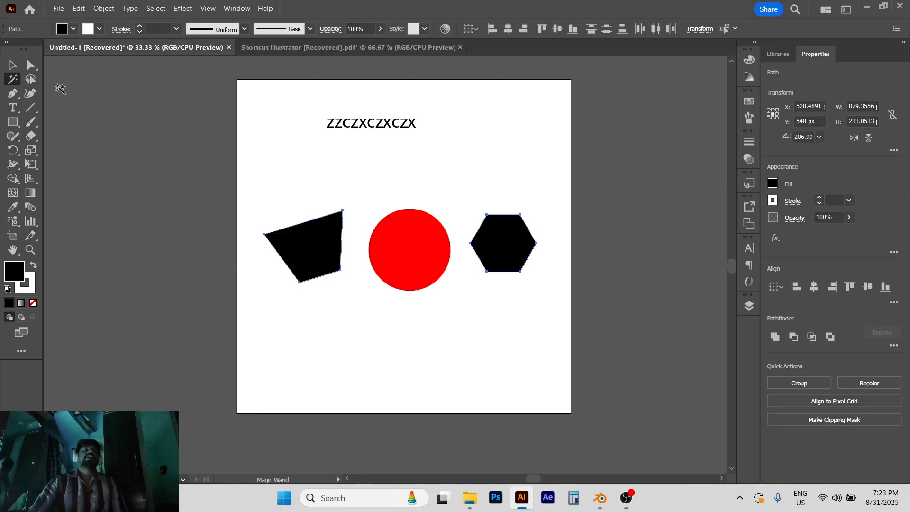
{"action": "left_click", "coordinate": [13, 65]}
{"action": "left_click", "coordinate": [453, 168]}
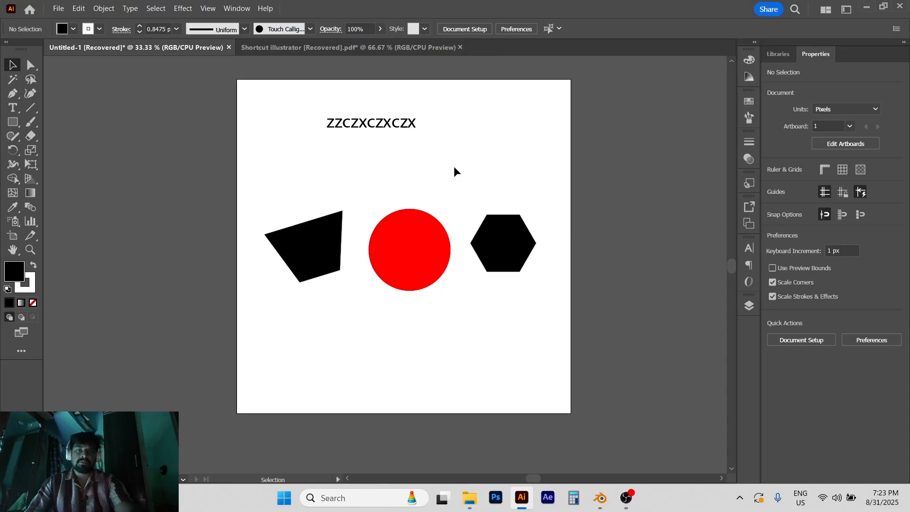
Add several mesh points across the red circle with the Mesh tool to divide it into a dense grid
{"action": "key", "text": "u"}
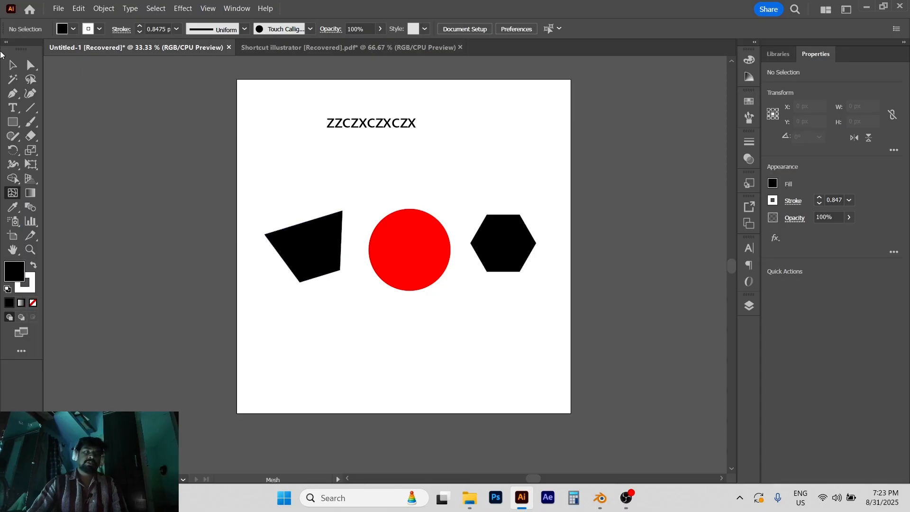
{"action": "left_click", "coordinate": [12, 65]}
{"action": "left_click", "coordinate": [412, 232]}
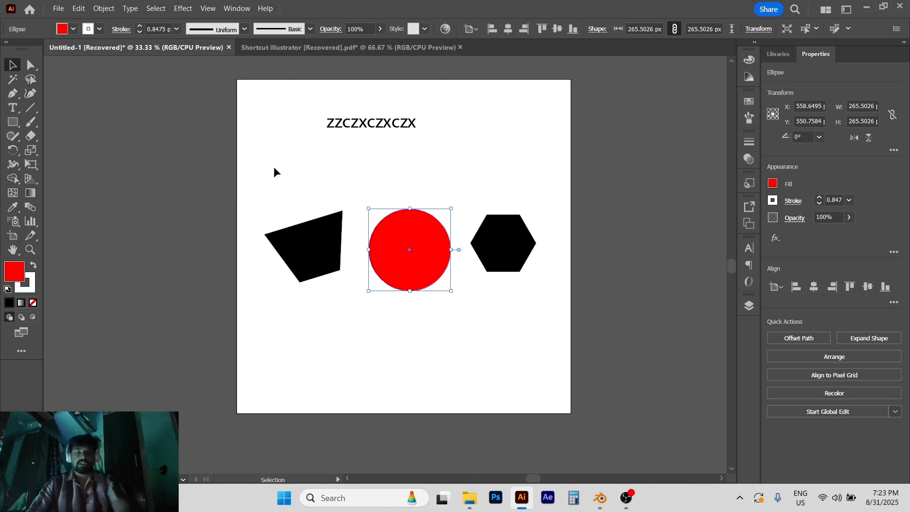
{"action": "key", "text": "u"}
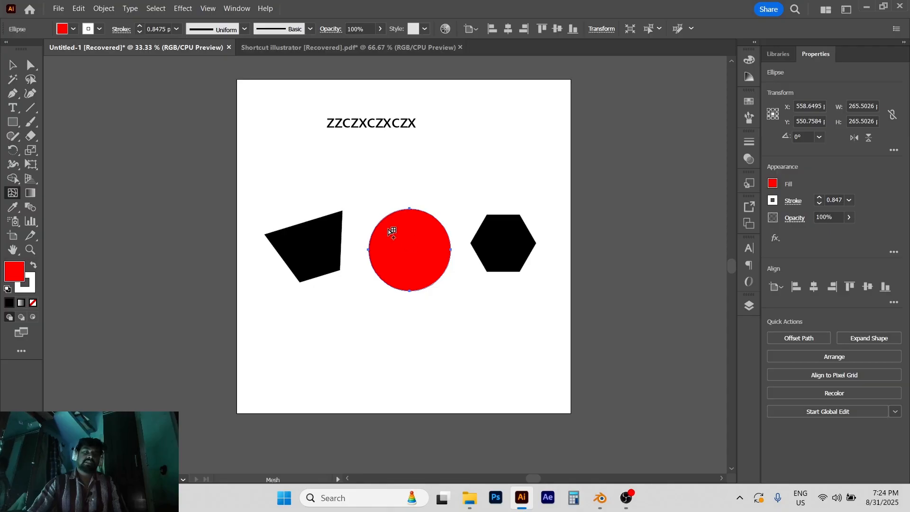
{"action": "left_click", "coordinate": [387, 228]}
{"action": "left_click", "coordinate": [410, 246]}
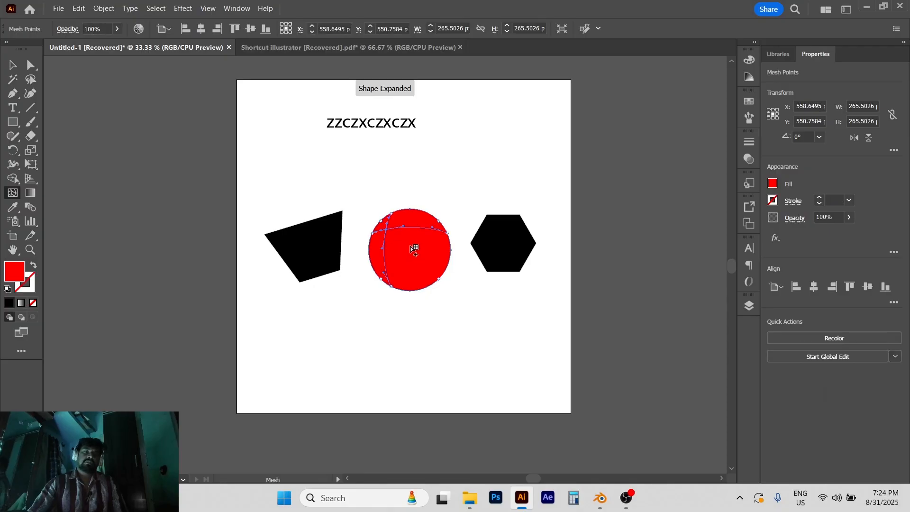
{"action": "left_click", "coordinate": [439, 257]}
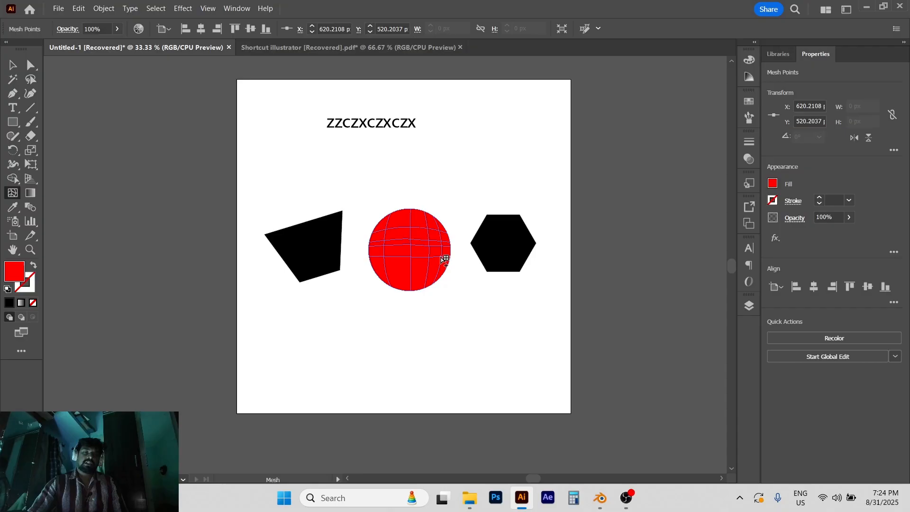
{"action": "left_click", "coordinate": [402, 266]}
{"action": "left_click", "coordinate": [420, 274]}
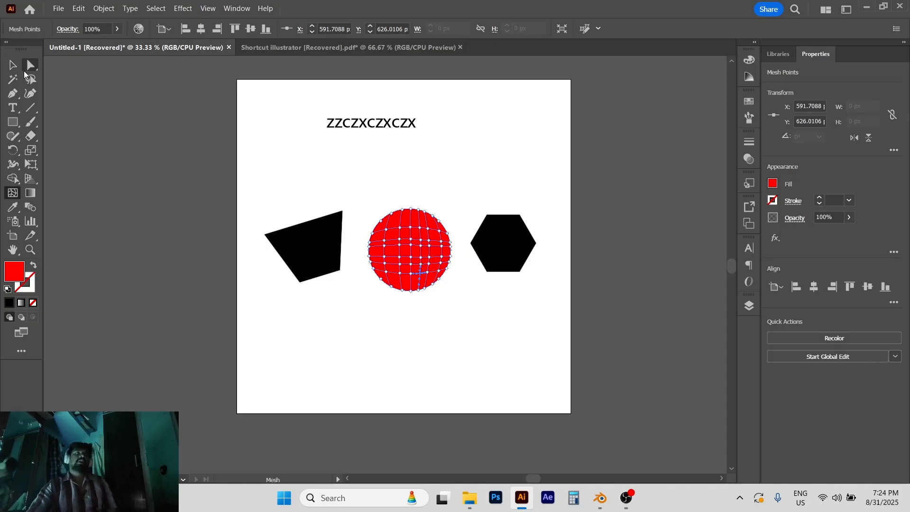
Move a mesh point from the lower part of the red circle up to near its top edge with Direct Selection
{"action": "left_click", "coordinate": [30, 70]}
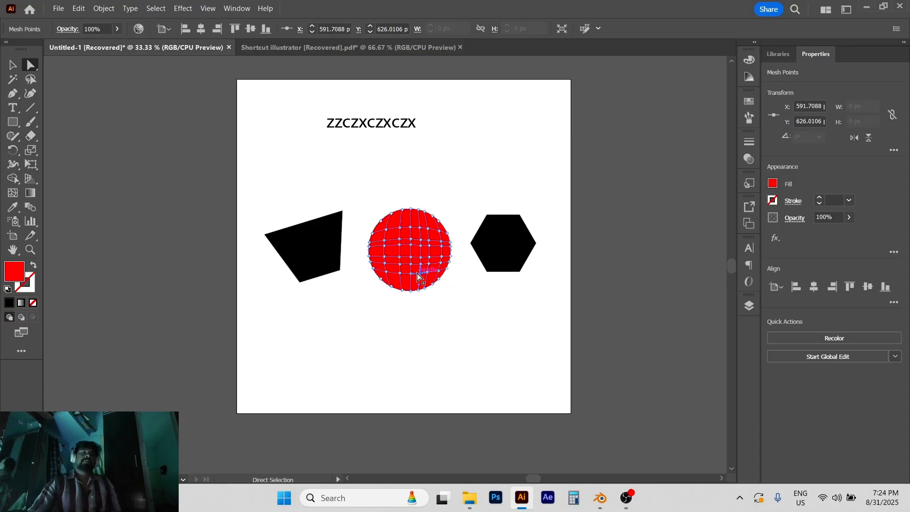
{"action": "left_click_drag", "start_coordinate": [412, 277], "coordinate": [415, 213]}
{"action": "scroll", "coordinate": [435, 209], "scroll_direction": "up", "scroll_amount": 1}
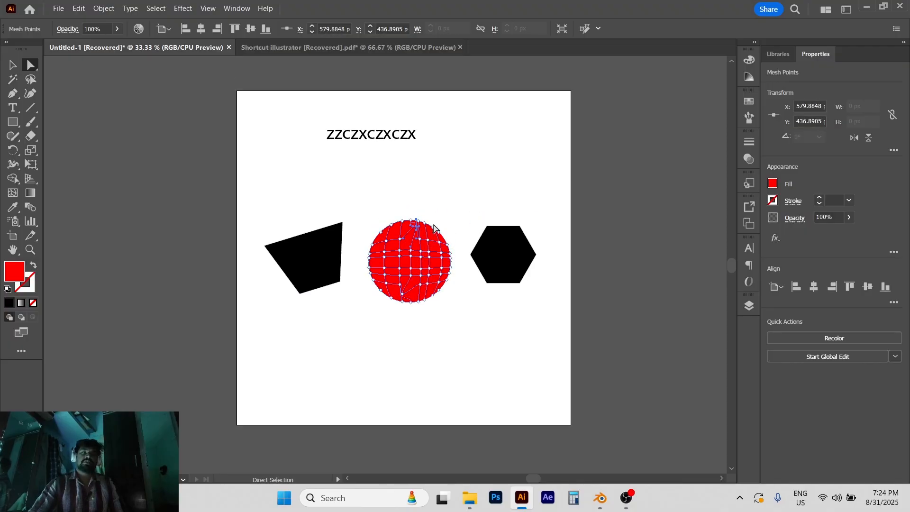
{"action": "scroll", "coordinate": [404, 309], "scroll_direction": "up", "scroll_amount": 4}
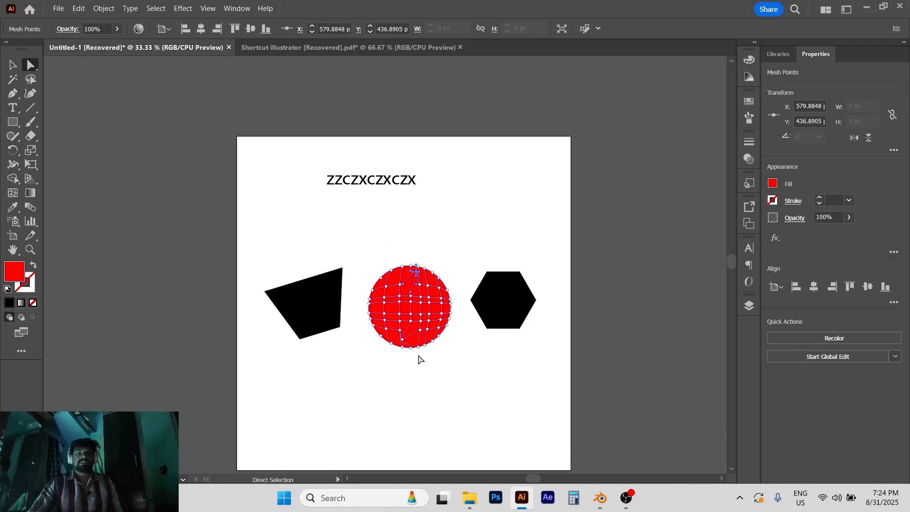
Colour the mesh point near the circle's left edge lime green with the Color Picker and deselect the mesh
{"action": "left_click", "coordinate": [459, 218]}
{"action": "left_click", "coordinate": [411, 312]}
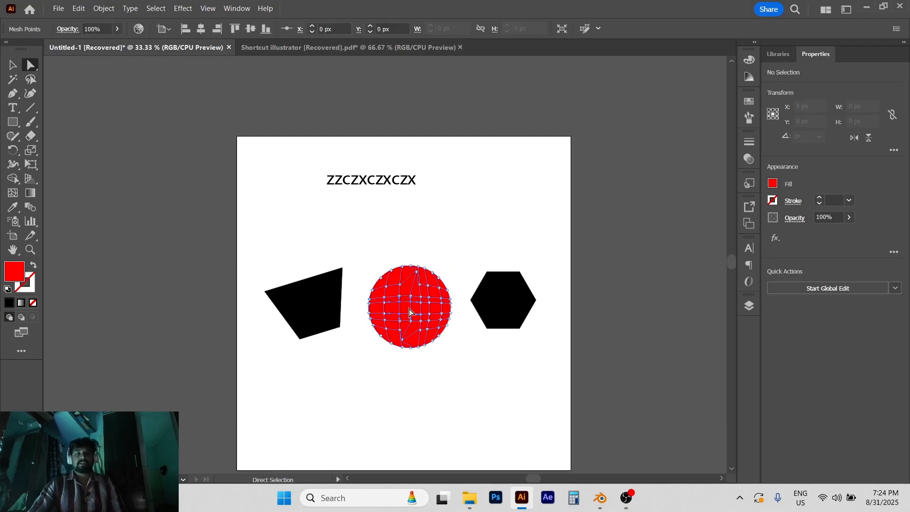
{"action": "left_click", "coordinate": [384, 315]}
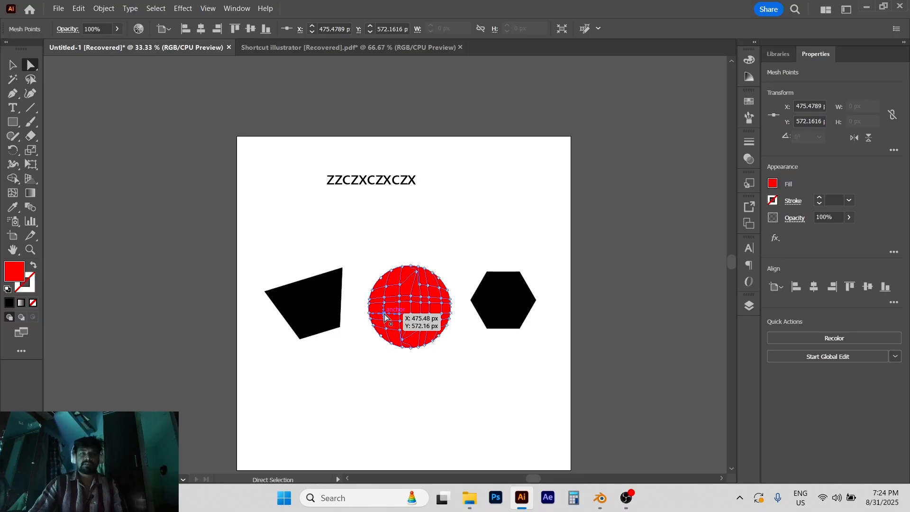
{"action": "double_click", "coordinate": [14, 269]}
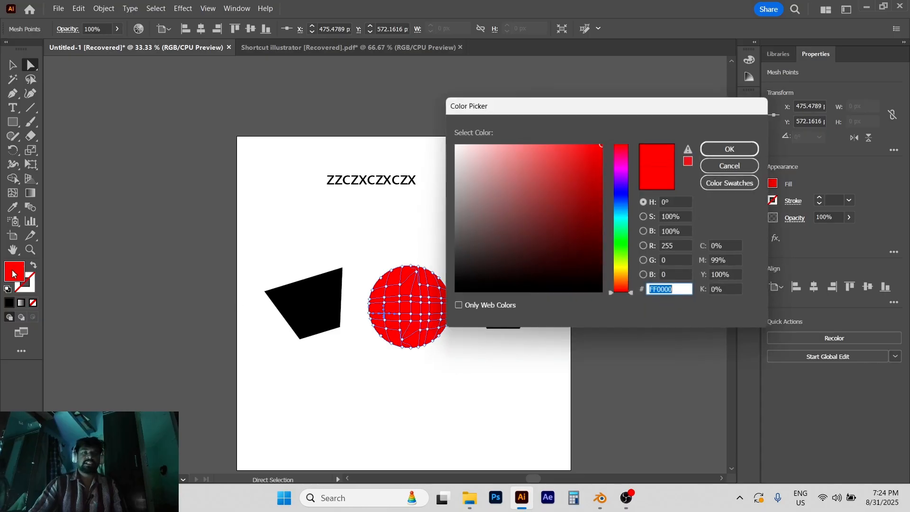
{"action": "left_click", "coordinate": [620, 262]}
{"action": "left_click", "coordinate": [603, 149]}
{"action": "left_click", "coordinate": [732, 147]}
{"action": "left_click", "coordinate": [563, 157]}
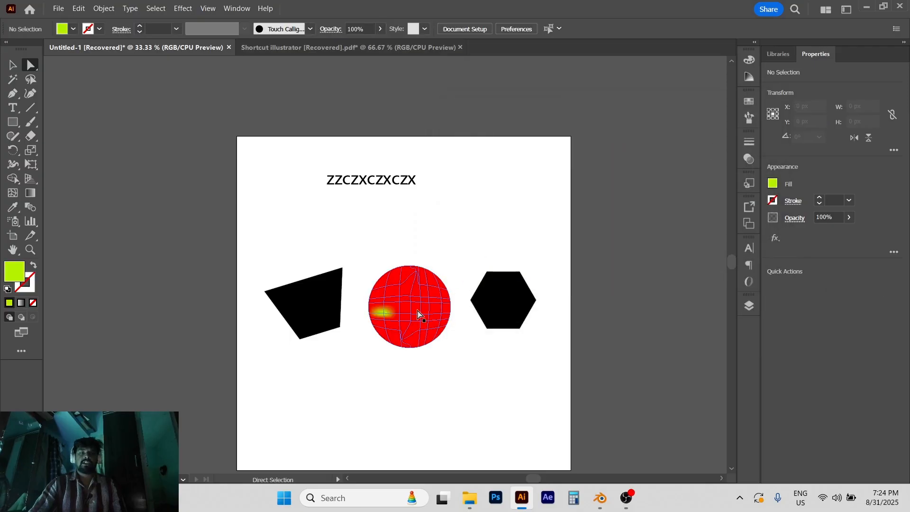
Colour a mesh point in the circle's upper right turquoise (#0EDDC4) and deselect the mesh
{"action": "left_click", "coordinate": [405, 324]}
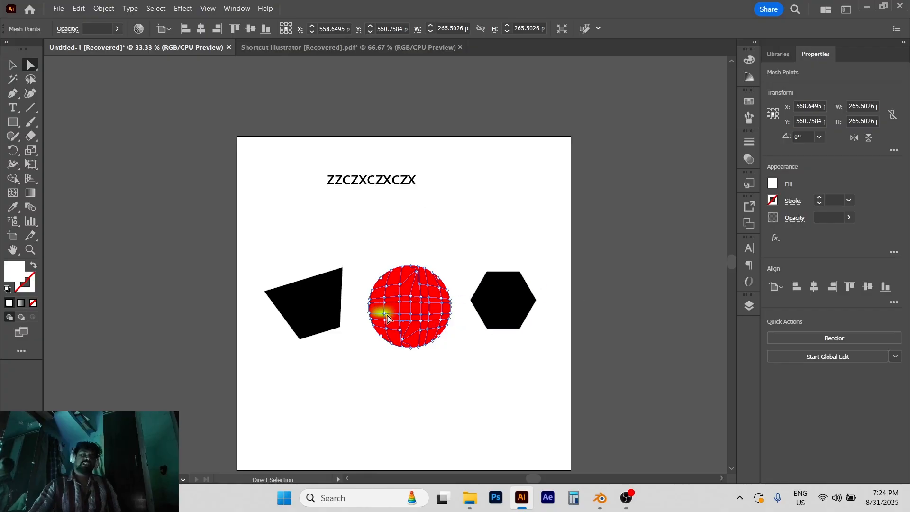
{"action": "left_click", "coordinate": [428, 298]}
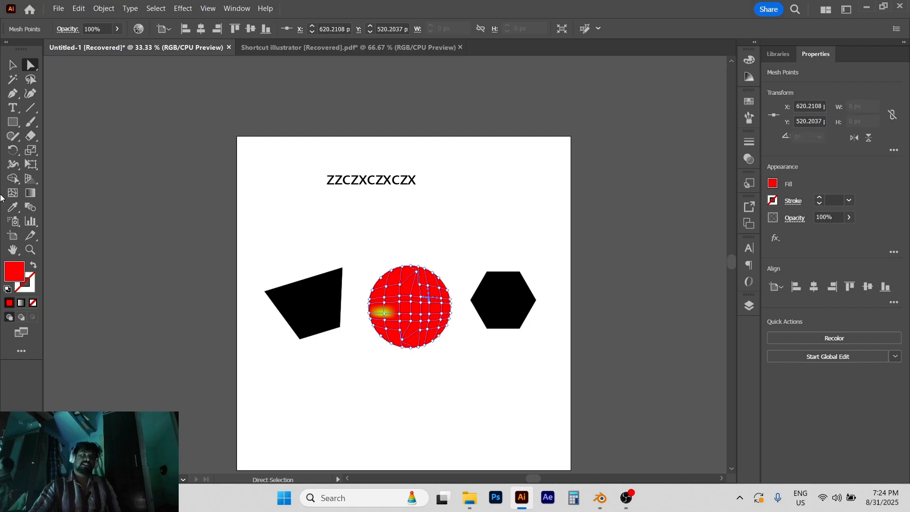
{"action": "double_click", "coordinate": [14, 274]}
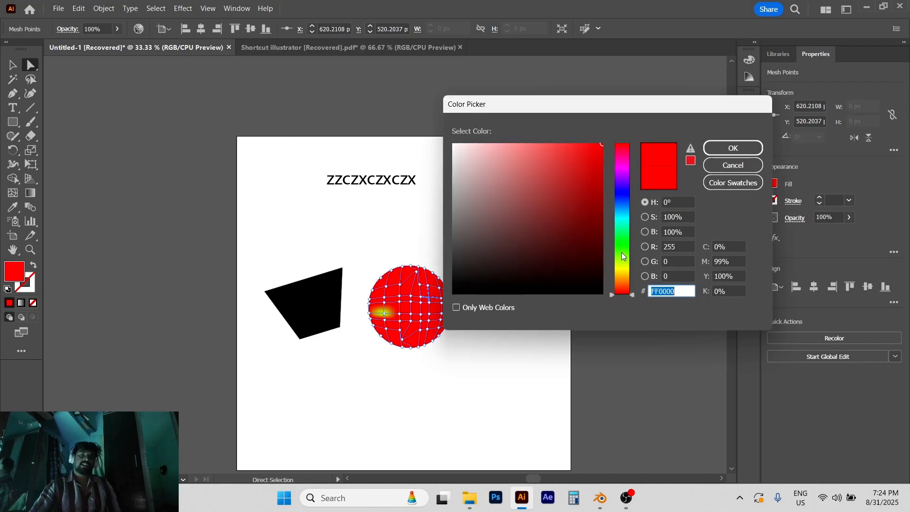
{"action": "left_click_drag", "start_coordinate": [622, 256], "coordinate": [622, 221]}
{"action": "left_click", "coordinate": [594, 162]}
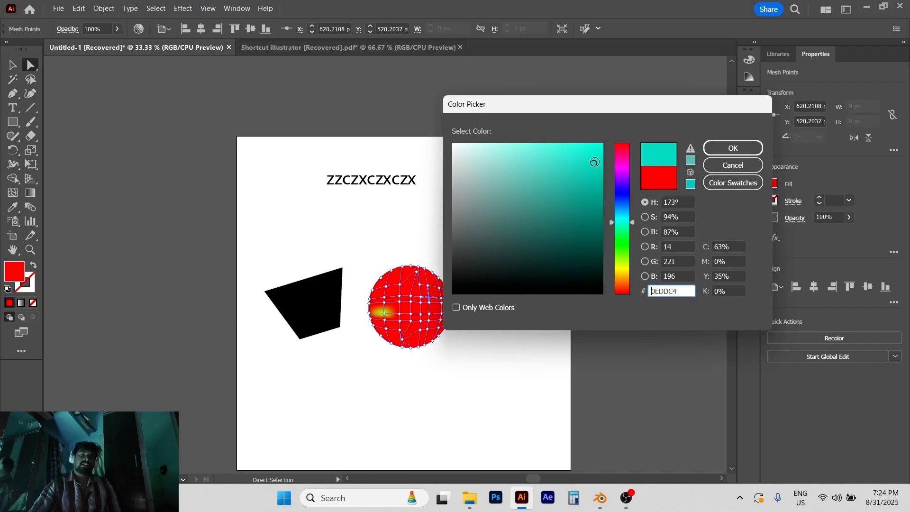
{"action": "left_click", "coordinate": [738, 150]}
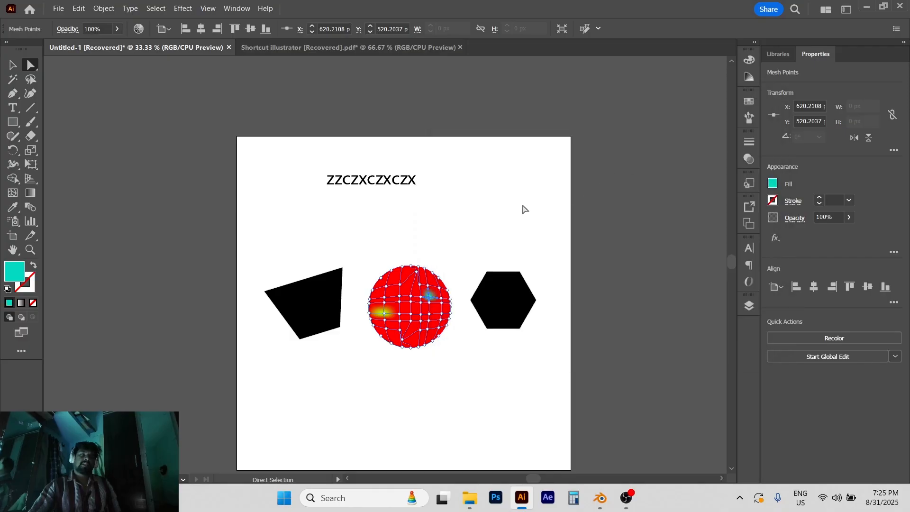
{"action": "left_click", "coordinate": [524, 210]}
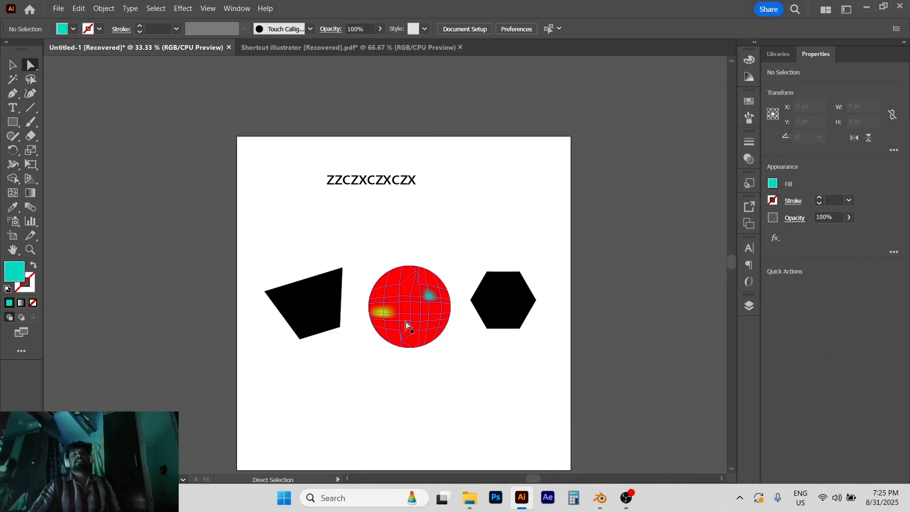
Briefly select the mesh circle to view its grid, deselect it and look up the Eyedropper shortcut on the keyboard chart
{"action": "left_click", "coordinate": [411, 308]}
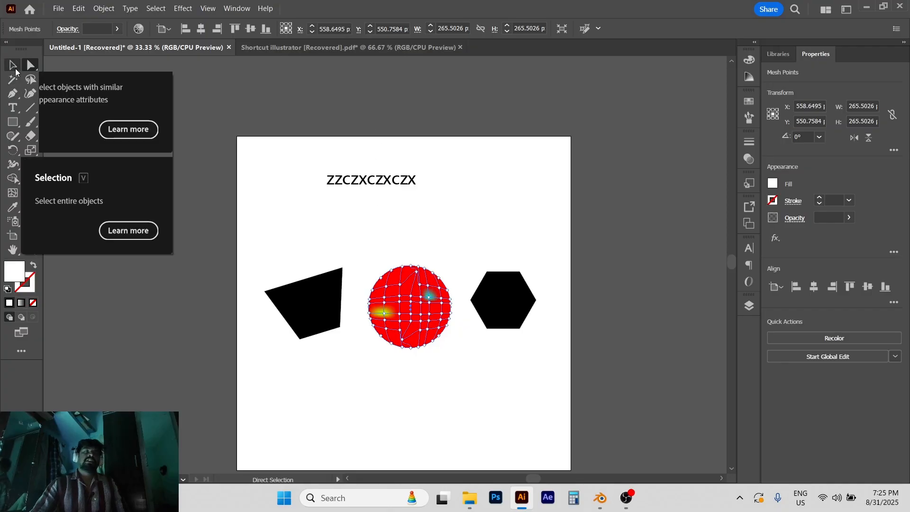
{"action": "left_click", "coordinate": [470, 224]}
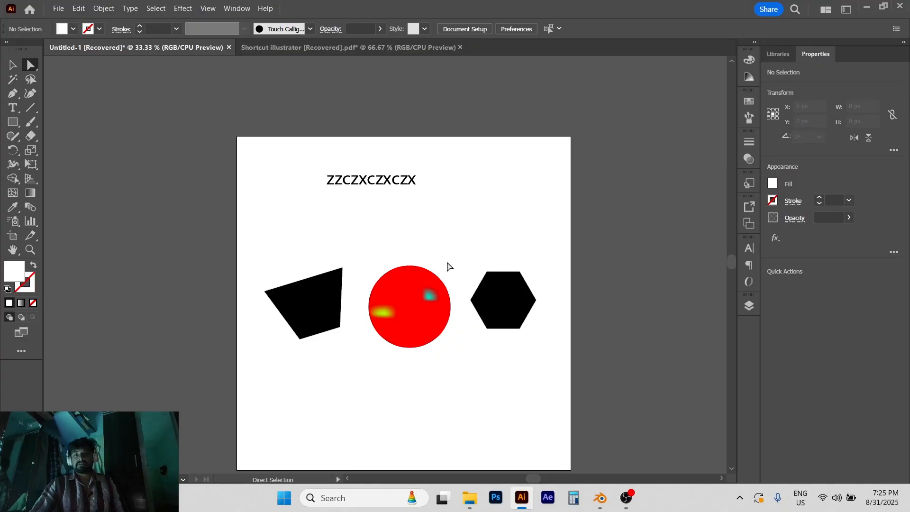
{"action": "left_click", "coordinate": [378, 51]}
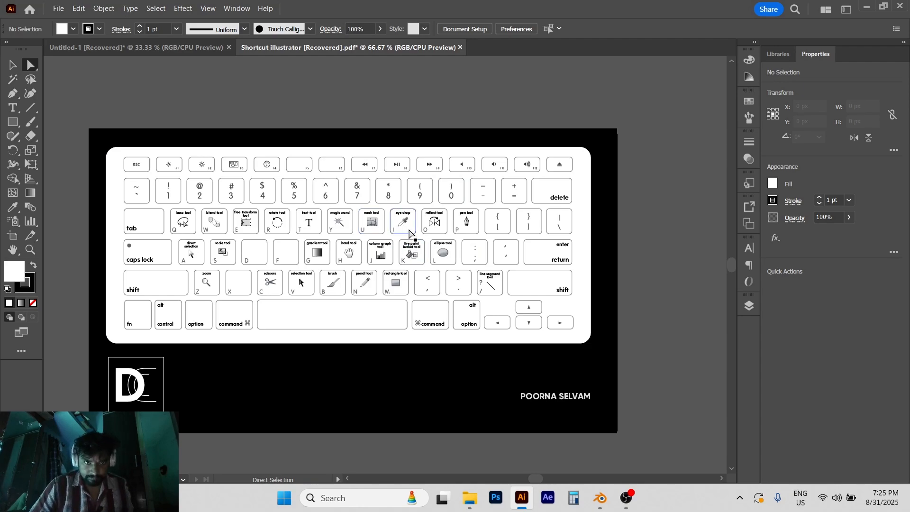
Return to the shapes document, undo the mesh edits until the circle is a plain red ellipse, and clear the selection
{"action": "left_click", "coordinate": [135, 49]}
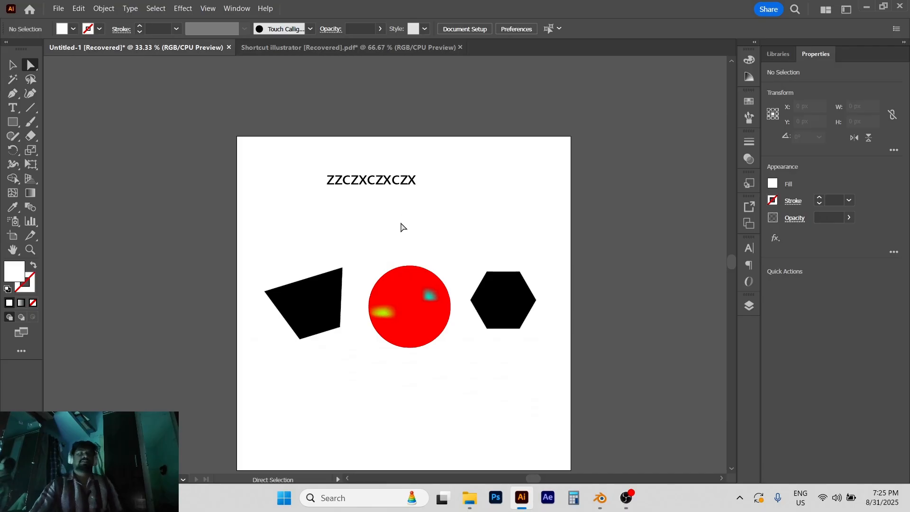
{"action": "key", "text": "ctrl+z"}
{"action": "key", "text": "ctrl+z"}
{"action": "key", "text": "ctrl+z"}
{"action": "key", "text": "ctrl+z"}
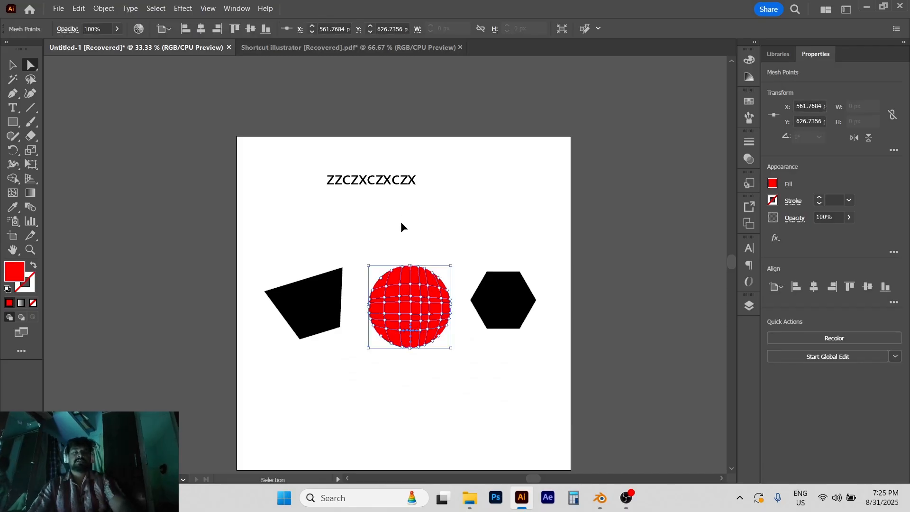
{"action": "key", "text": "ctrl+z"}
{"action": "key", "text": "ctrl+z"}
{"action": "left_click", "coordinate": [401, 227]}
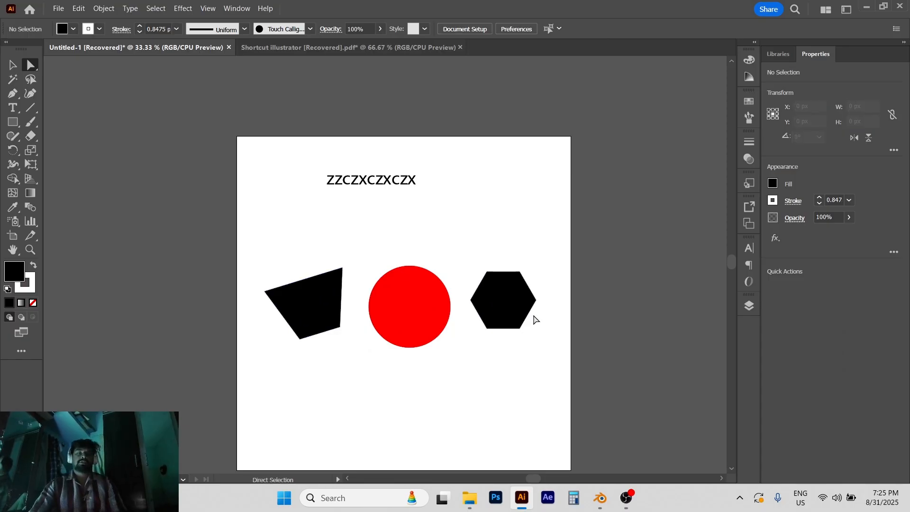
Recolour the red circle with the Eyedropper, sampling black from the quadrilateral and then dark grey from the area outside the artboard
{"action": "left_click", "coordinate": [430, 300]}
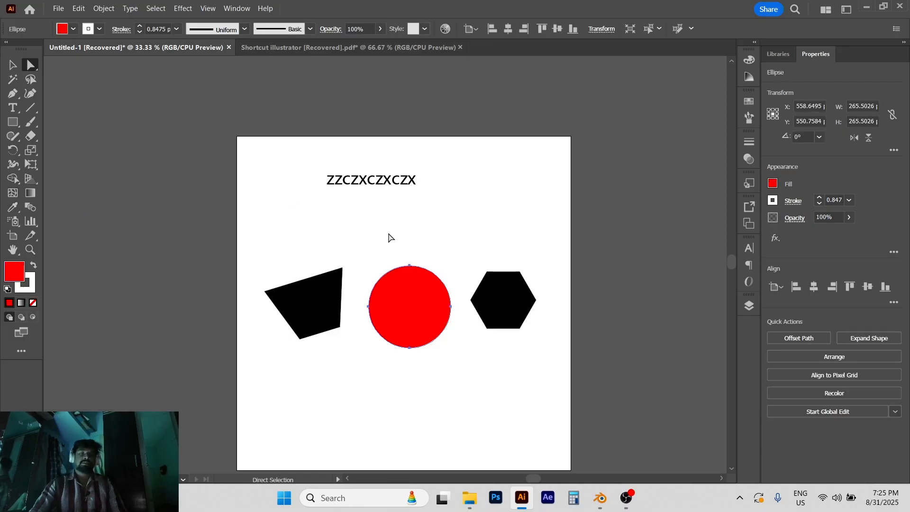
{"action": "key", "text": "i"}
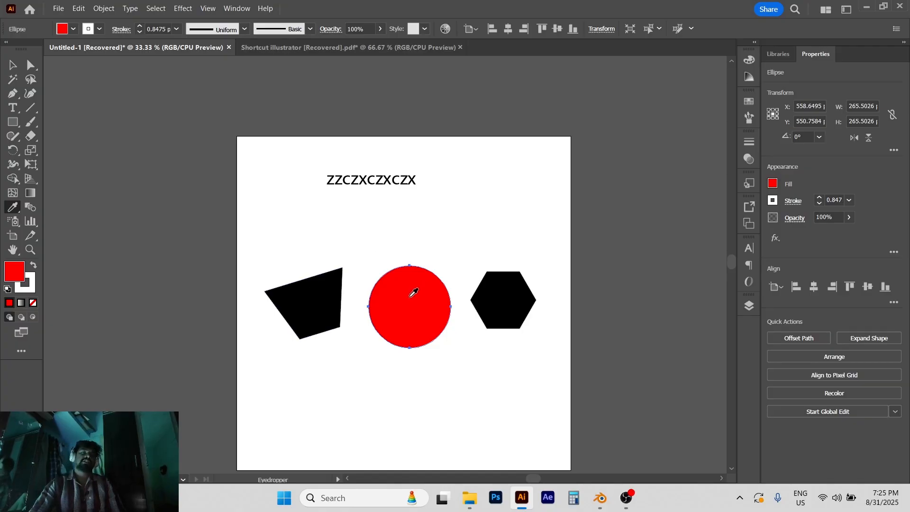
{"action": "left_click", "coordinate": [313, 288]}
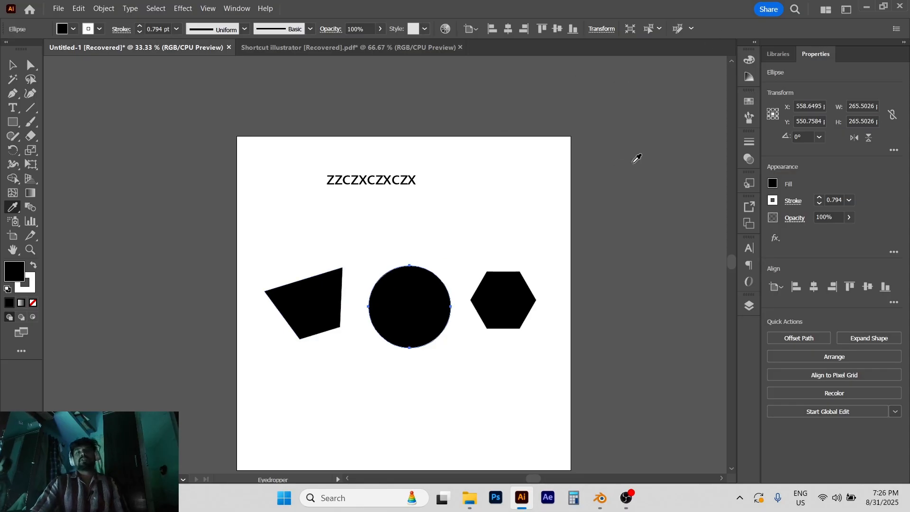
{"action": "left_click", "coordinate": [675, 87]}
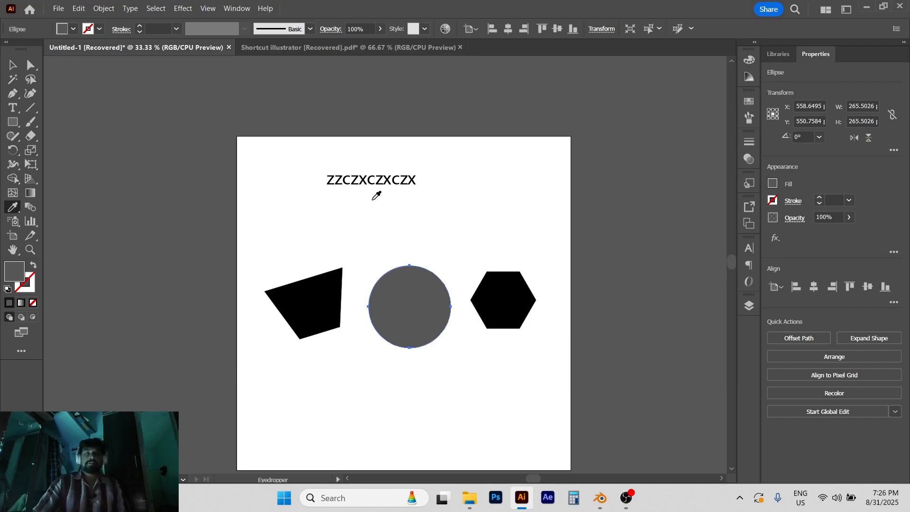
{"action": "left_click", "coordinate": [12, 65]}
Look up the Reflect tool's shortcut on the keyboard chart and return to the shapes document with nothing selected
{"action": "left_click", "coordinate": [357, 43]}
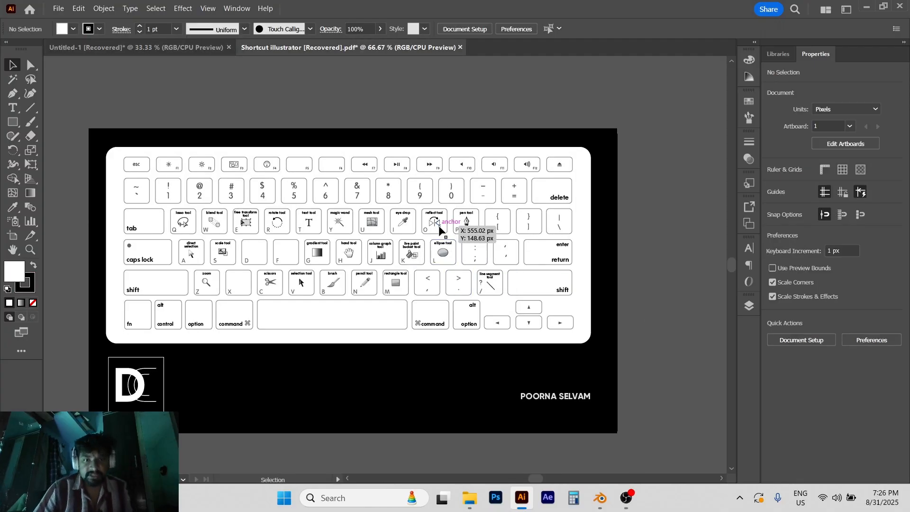
{"action": "left_click", "coordinate": [146, 50]}
{"action": "left_click", "coordinate": [491, 196]}
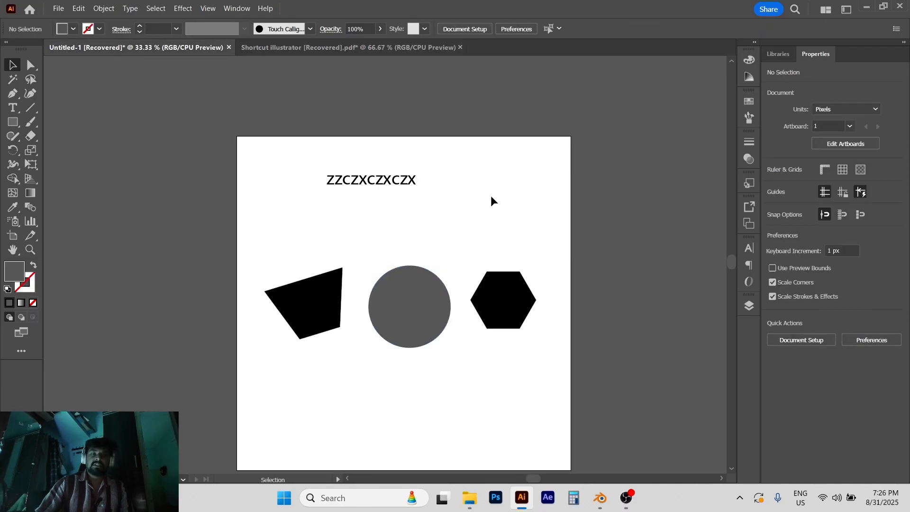
Try reflecting the black quadrilateral about a 9° axis through its centre, and undo the reflection
{"action": "left_click", "coordinate": [322, 306]}
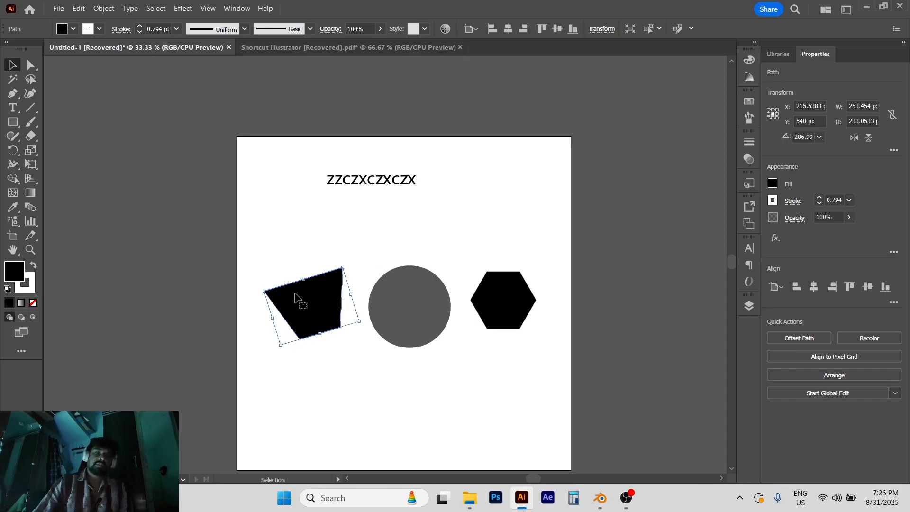
{"action": "left_click", "coordinate": [519, 300]}
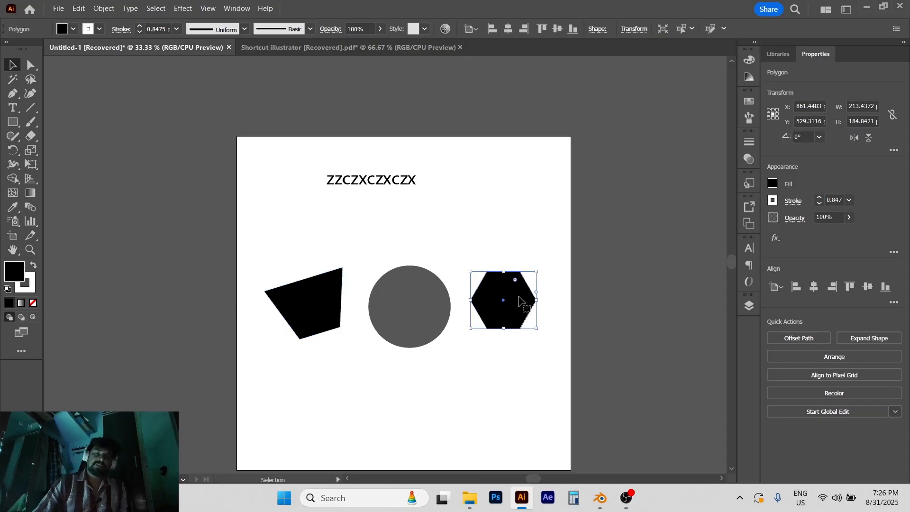
{"action": "left_click", "coordinate": [303, 306]}
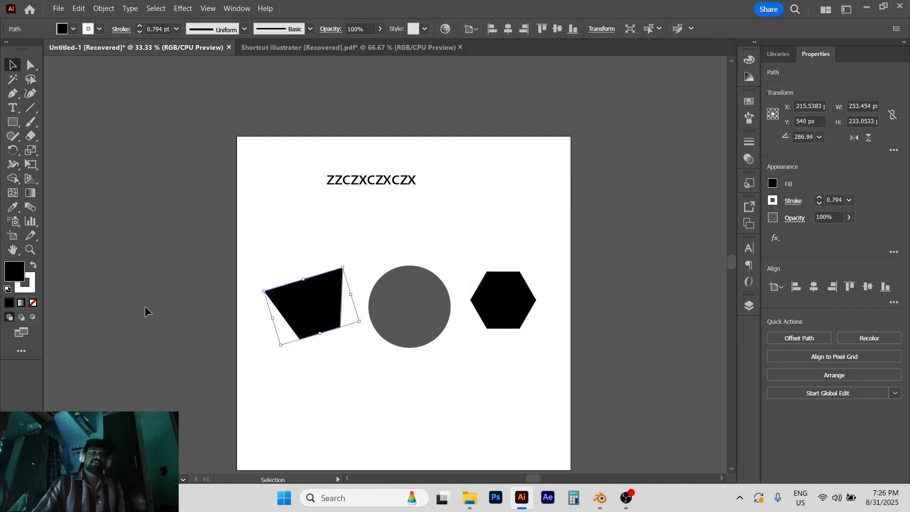
{"action": "key", "text": "o"}
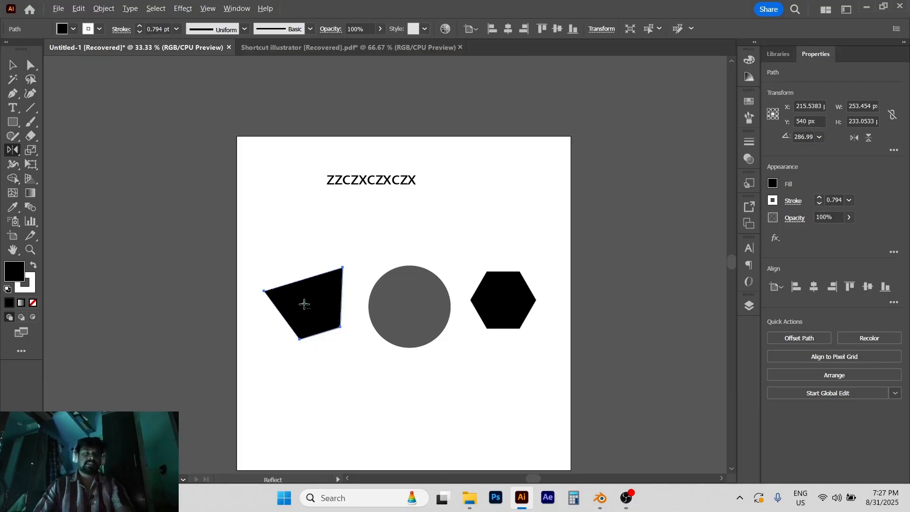
{"action": "left_click", "coordinate": [304, 303], "text": "alt"}
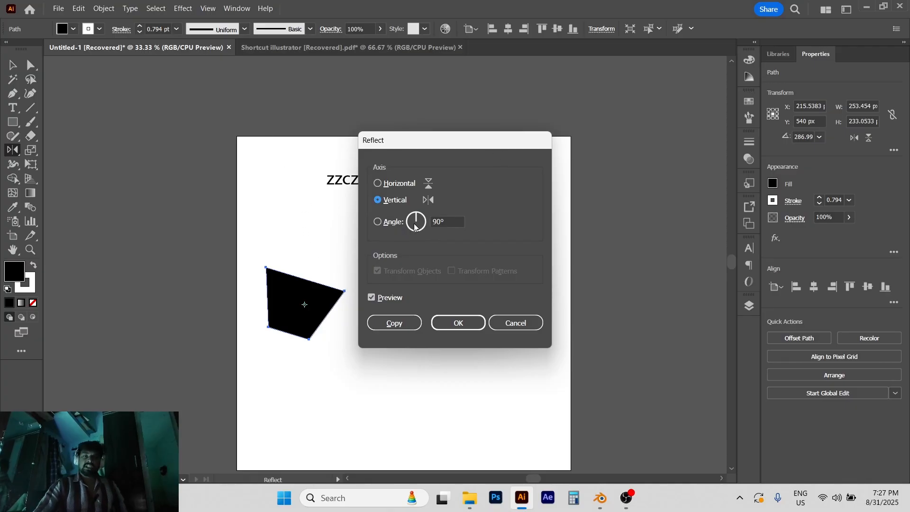
{"action": "left_click_drag", "start_coordinate": [417, 221], "coordinate": [428, 226]}
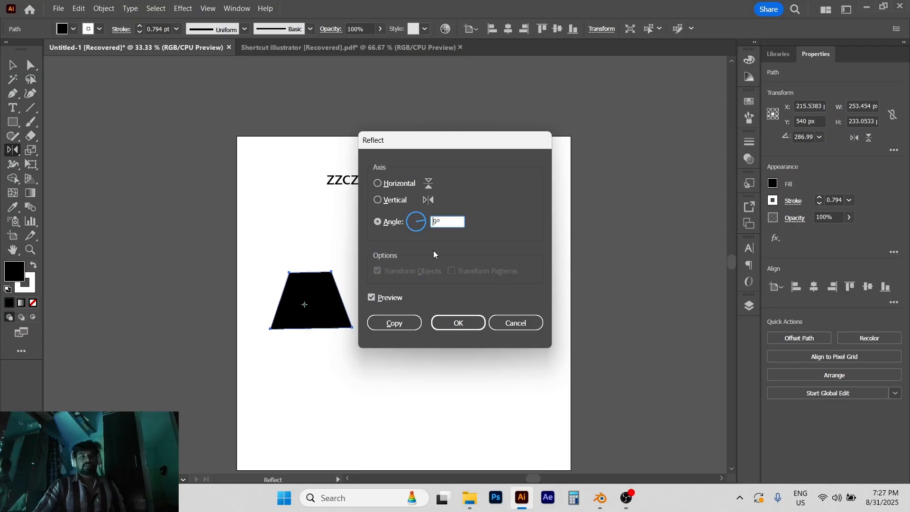
{"action": "left_click", "coordinate": [447, 328]}
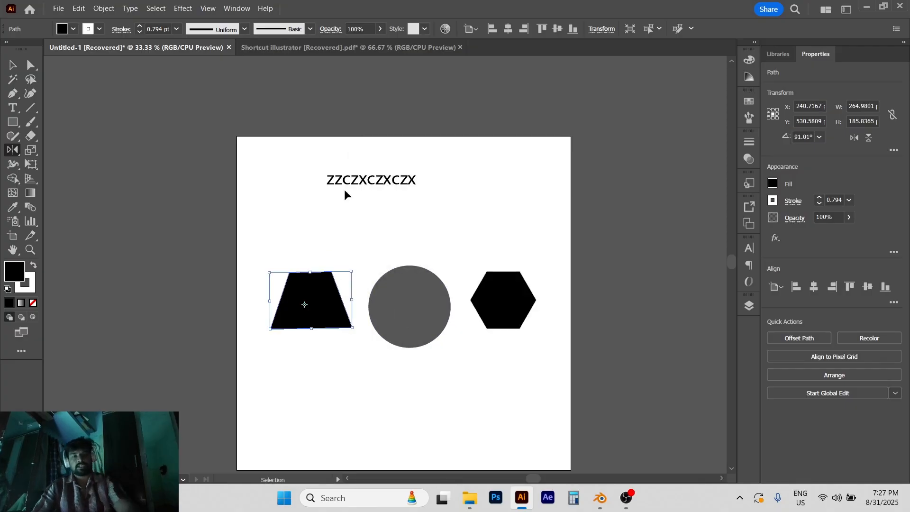
{"action": "key", "text": "ctrl+z"}
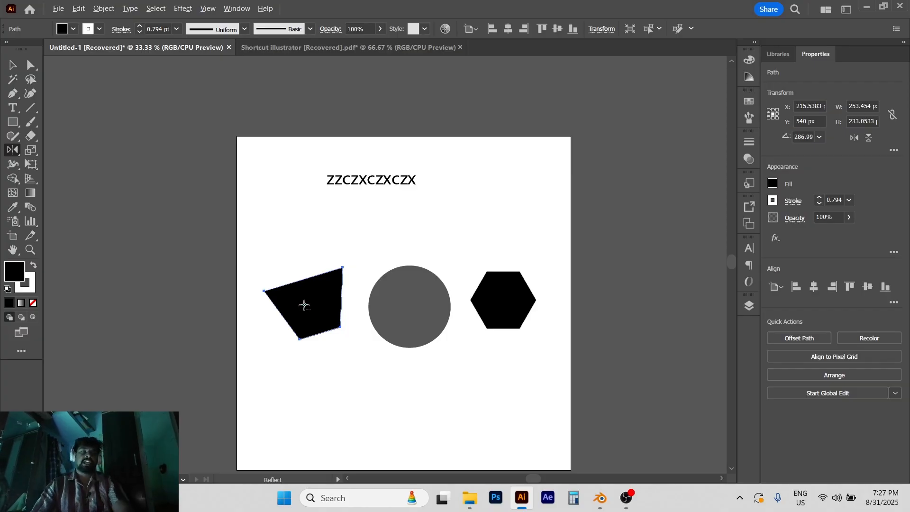
Create a reflected copy of the black quadrilateral about a 129° axis through its centre and deselect it
{"action": "left_click", "coordinate": [305, 306], "text": "alt"}
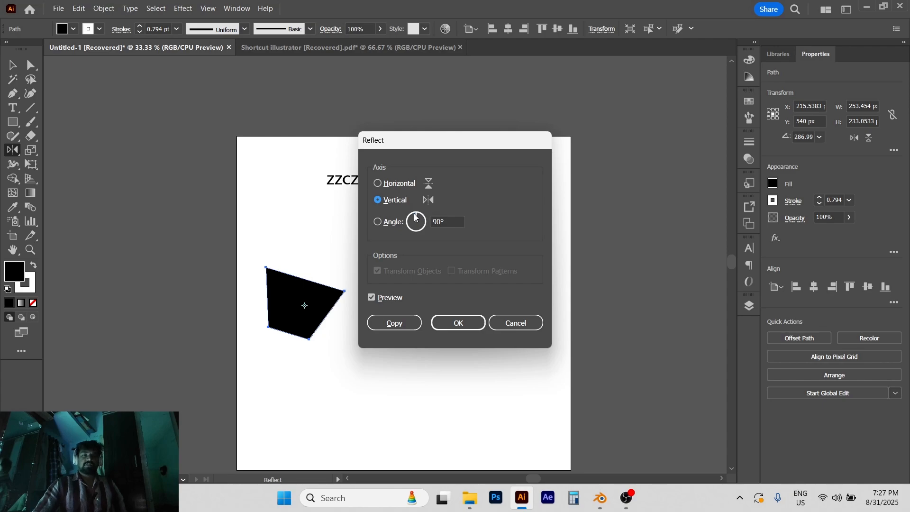
{"action": "left_click_drag", "start_coordinate": [416, 218], "coordinate": [413, 218]}
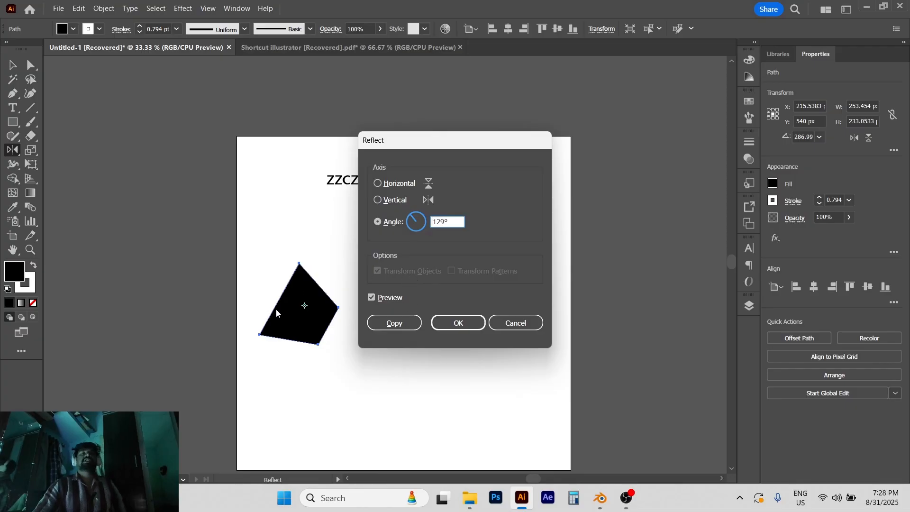
{"action": "left_click", "coordinate": [388, 323]}
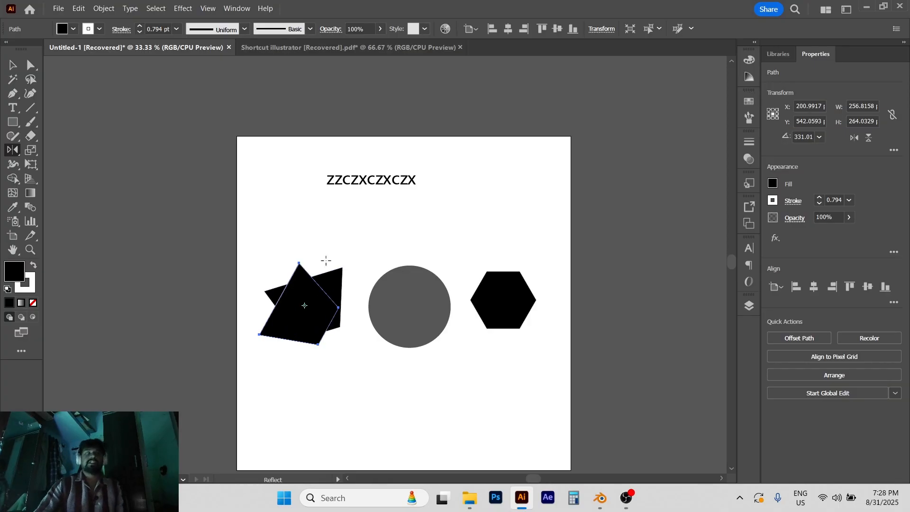
{"action": "left_click", "coordinate": [9, 67]}
{"action": "left_click", "coordinate": [355, 229]}
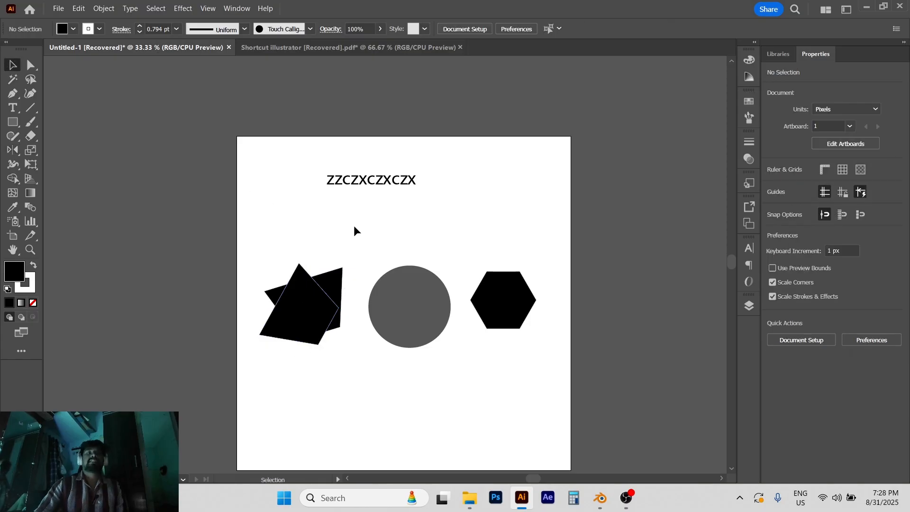
Check the Pen tool's shortcut on the keyboard chart and delete both overlapping quadrilaterals from the shapes document
{"action": "left_click", "coordinate": [354, 48]}
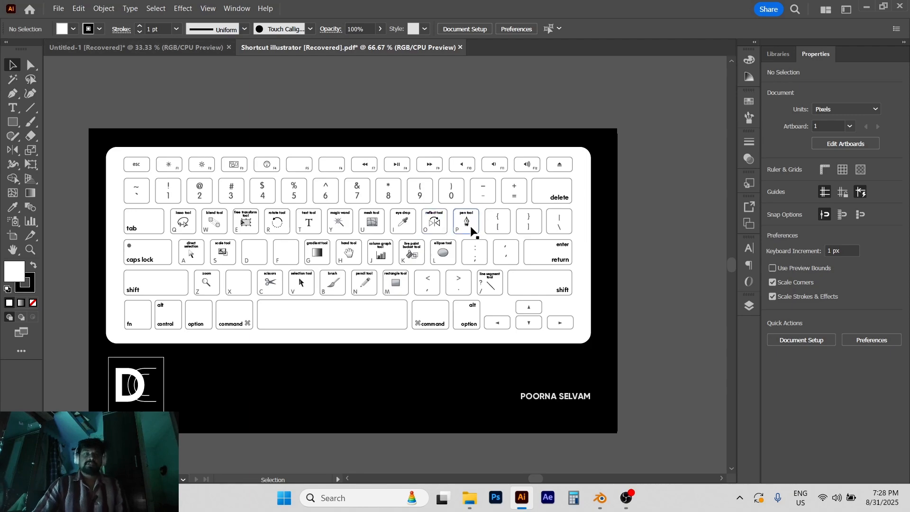
{"action": "left_click", "coordinate": [155, 53]}
{"action": "left_click_drag", "start_coordinate": [256, 213], "coordinate": [348, 366]}
{"action": "key", "text": "Delete"}
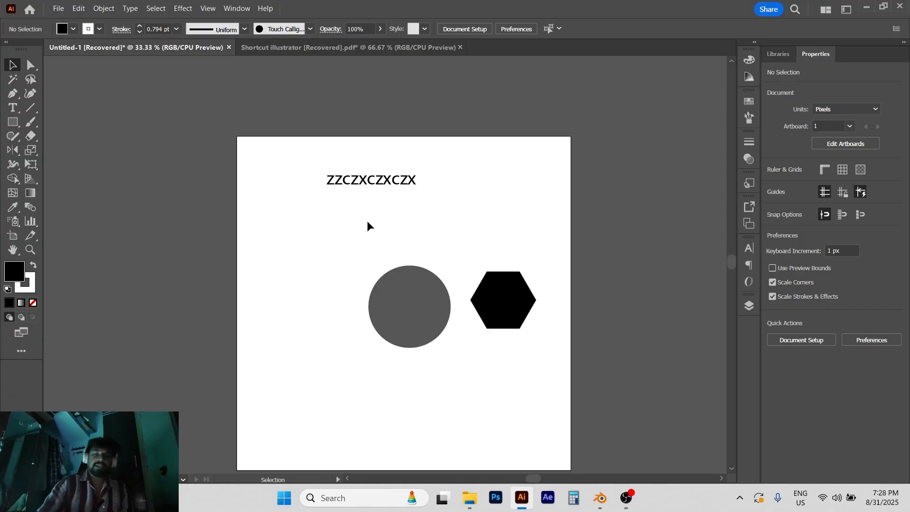
Draw an open five-point zigzag path with the Pen tool, running above the circle and hexagon to the artboard's right edge
{"action": "key", "text": "p"}
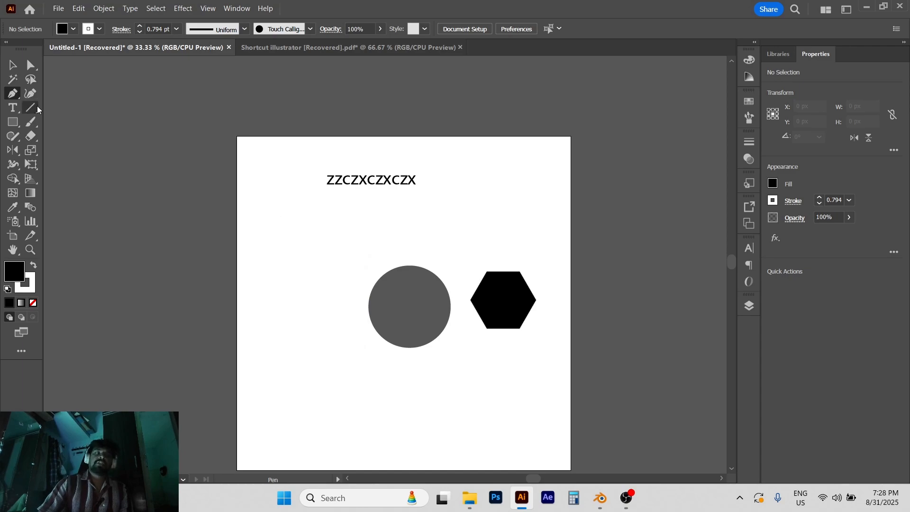
{"action": "left_click", "coordinate": [15, 98]}
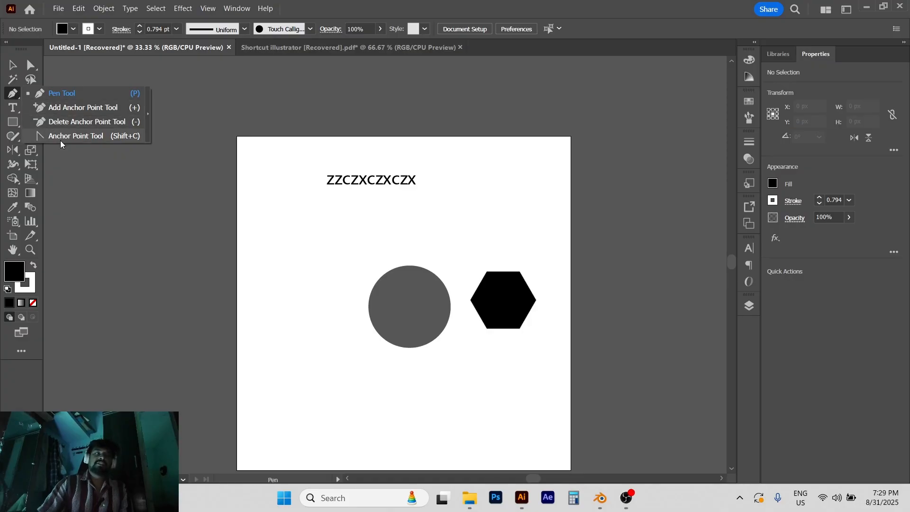
{"action": "left_click", "coordinate": [17, 95]}
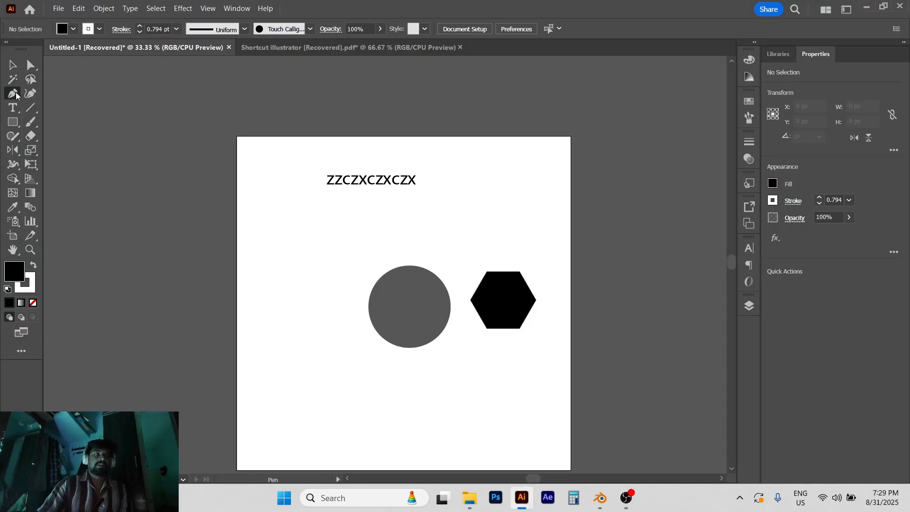
{"action": "left_click", "coordinate": [286, 277]}
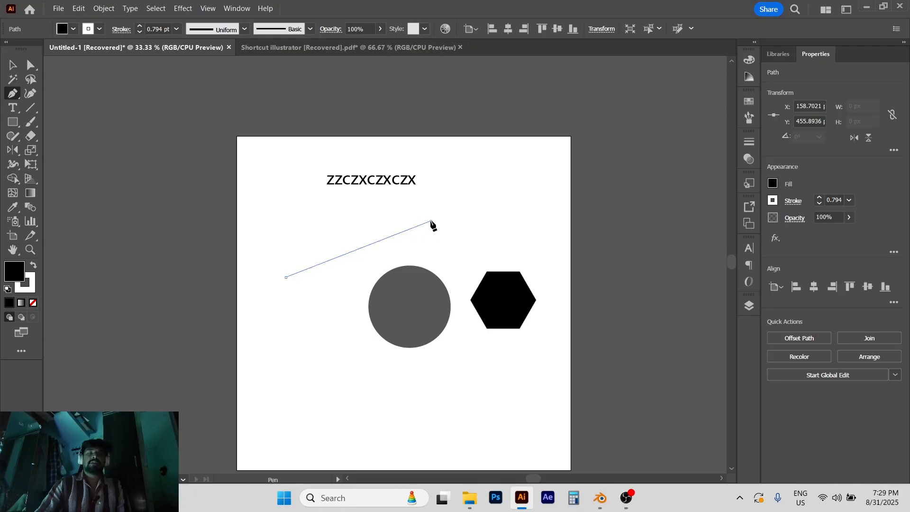
{"action": "left_click", "coordinate": [430, 221]}
{"action": "left_click", "coordinate": [516, 199]}
{"action": "left_click", "coordinate": [541, 237]}
{"action": "left_click", "coordinate": [567, 188]}
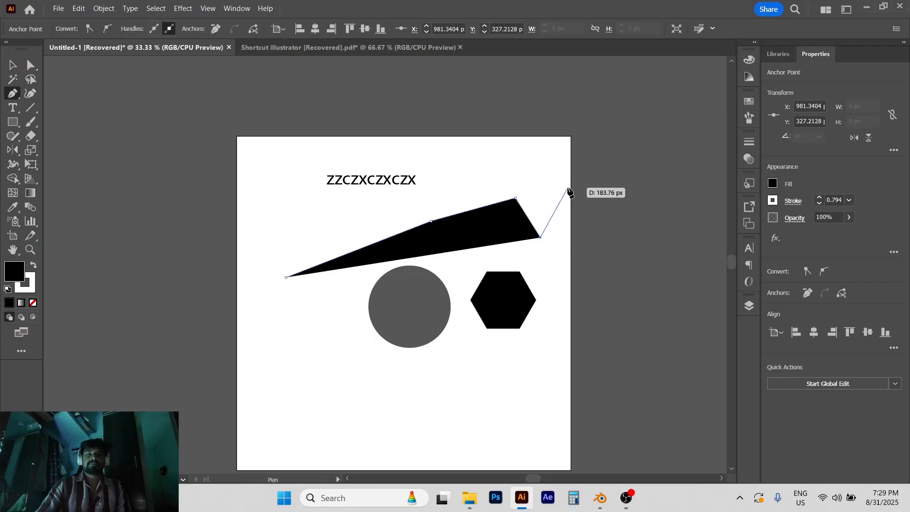
Try to extend the zigzag path beyond the artboard's right edge, and undo the extra anchor points
{"action": "right_click", "coordinate": [663, 163]}
{"action": "left_click", "coordinate": [589, 160]}
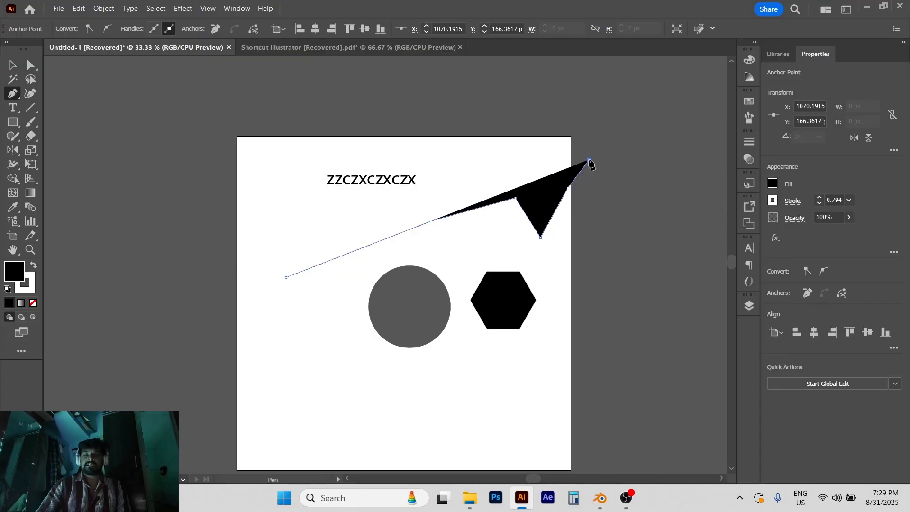
{"action": "right_click", "coordinate": [599, 159]}
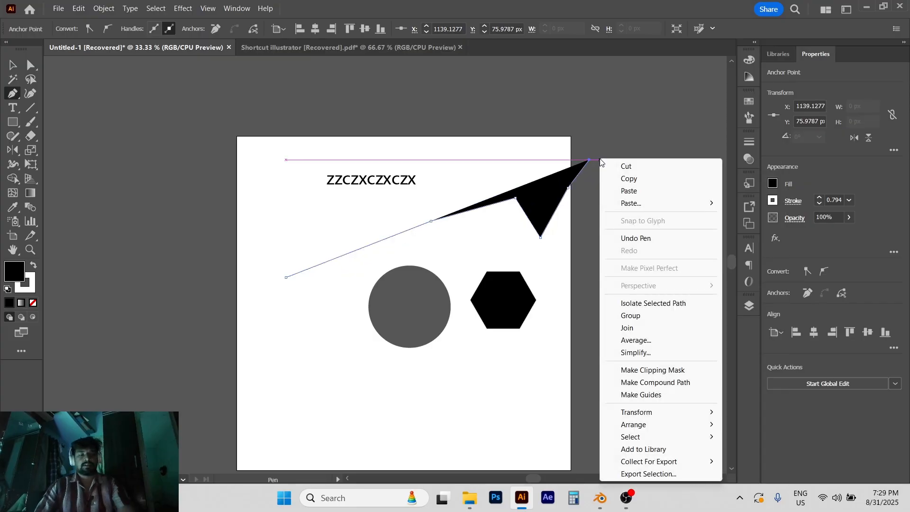
{"action": "key", "text": "Escape"}
{"action": "key", "text": "ctrl+z"}
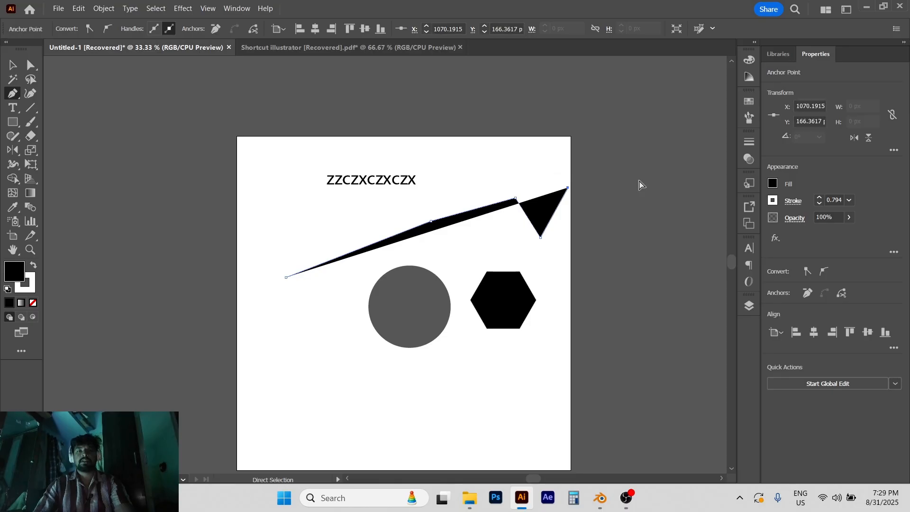
Set the zigzag path's fill to None and its stroke to red
{"action": "left_click", "coordinate": [773, 184]}
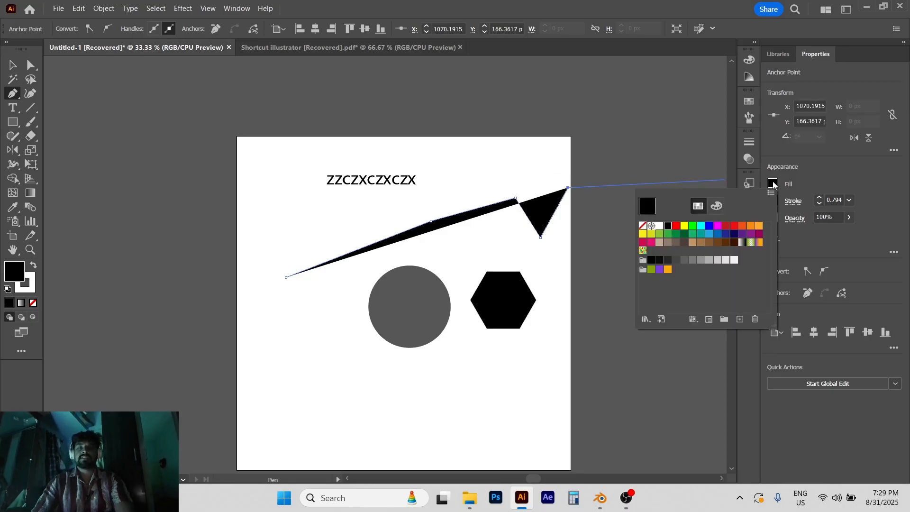
{"action": "left_click", "coordinate": [643, 228]}
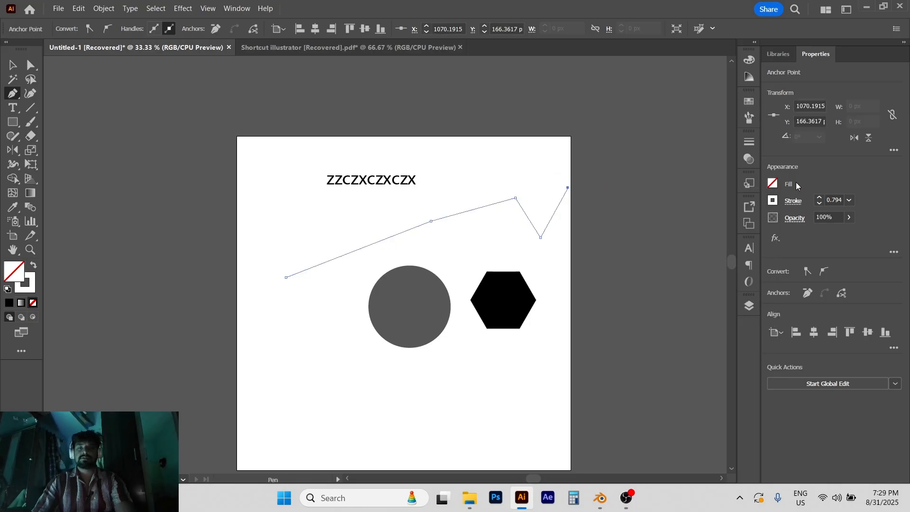
{"action": "left_click", "coordinate": [773, 201]}
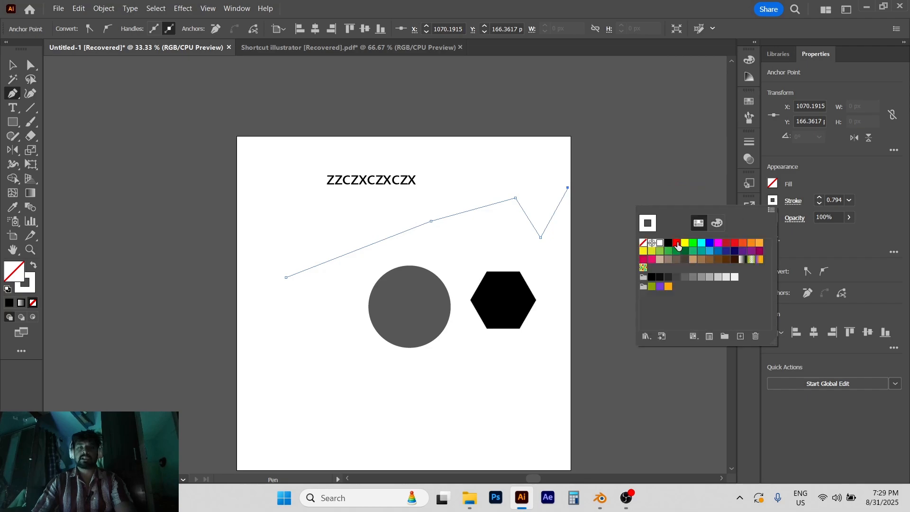
{"action": "left_click", "coordinate": [677, 243]}
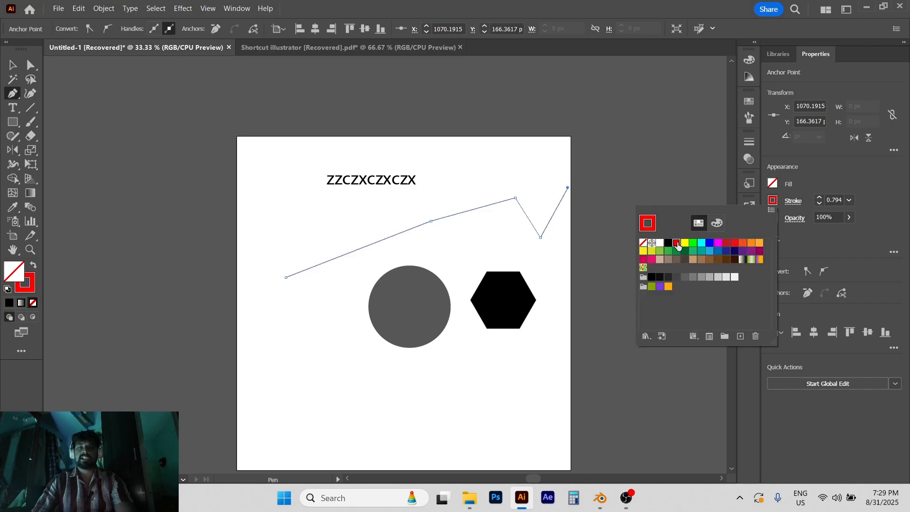
Set the zigzag path's stroke weight to 8 pt
{"action": "left_click", "coordinate": [849, 200]}
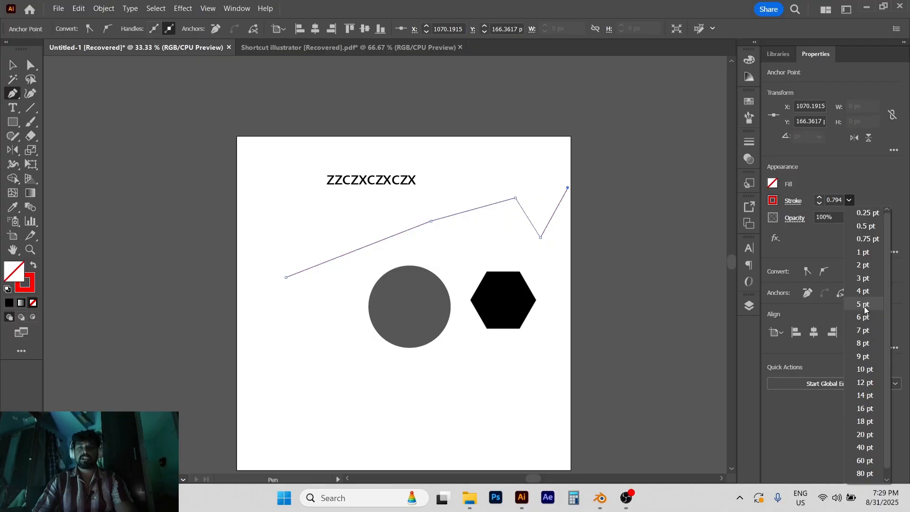
{"action": "left_click", "coordinate": [868, 264]}
{"action": "left_click", "coordinate": [849, 199]}
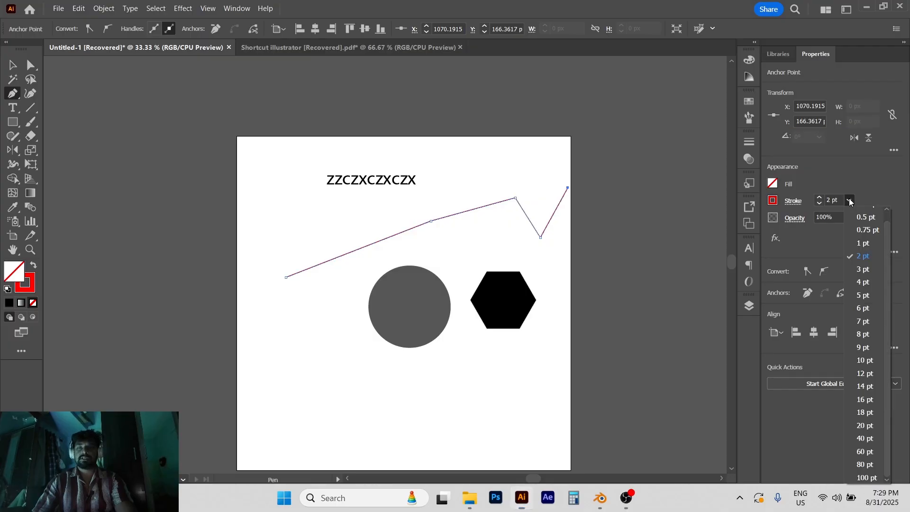
{"action": "left_click", "coordinate": [869, 332]}
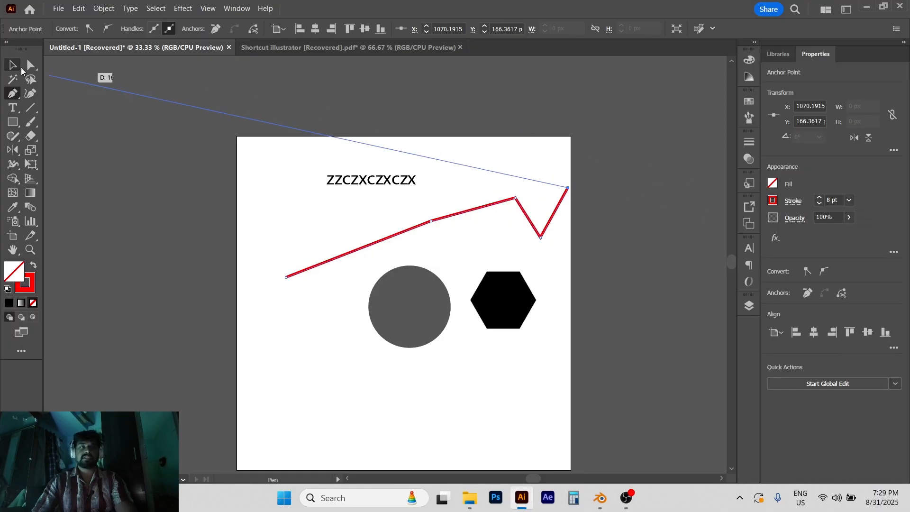
Extend the zigzag path by one anchor point beyond the artboard's upper-right corner, and move the whole path back onto the artboard
{"action": "right_click", "coordinate": [632, 175]}
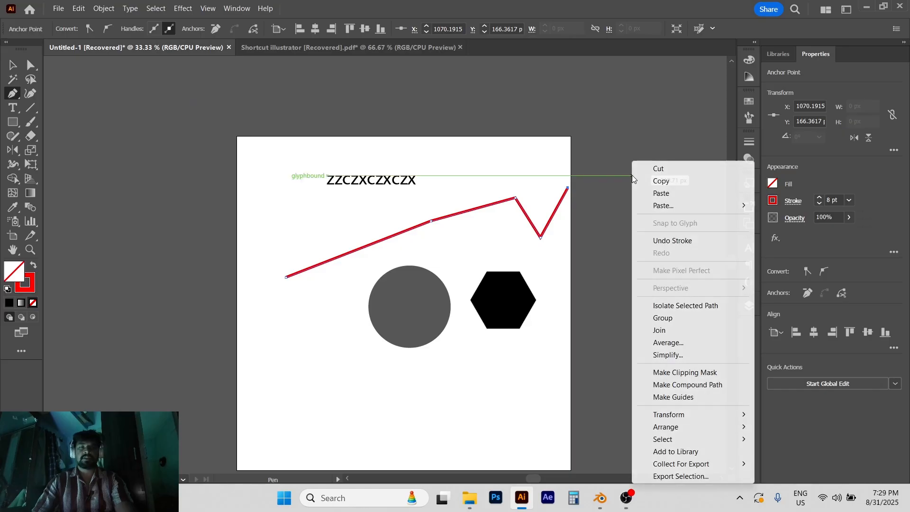
{"action": "left_click", "coordinate": [596, 129]}
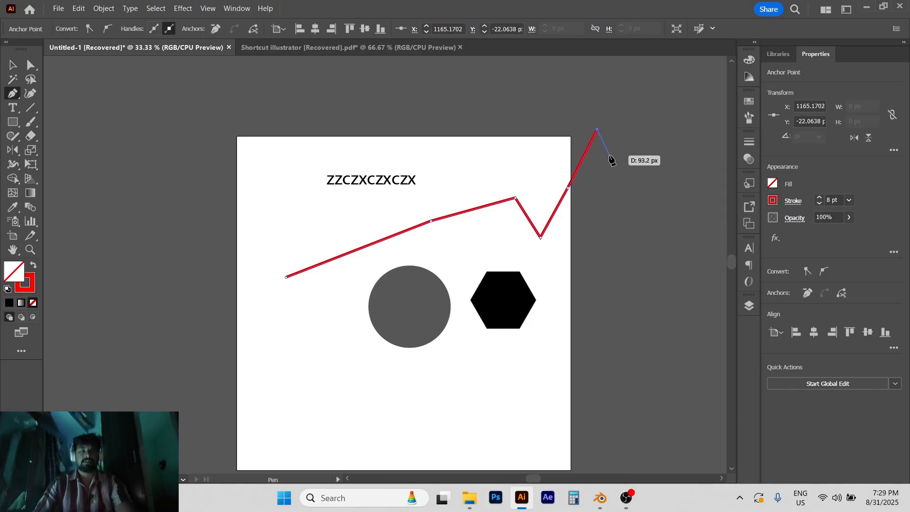
{"action": "key", "text": "ctrl+z"}
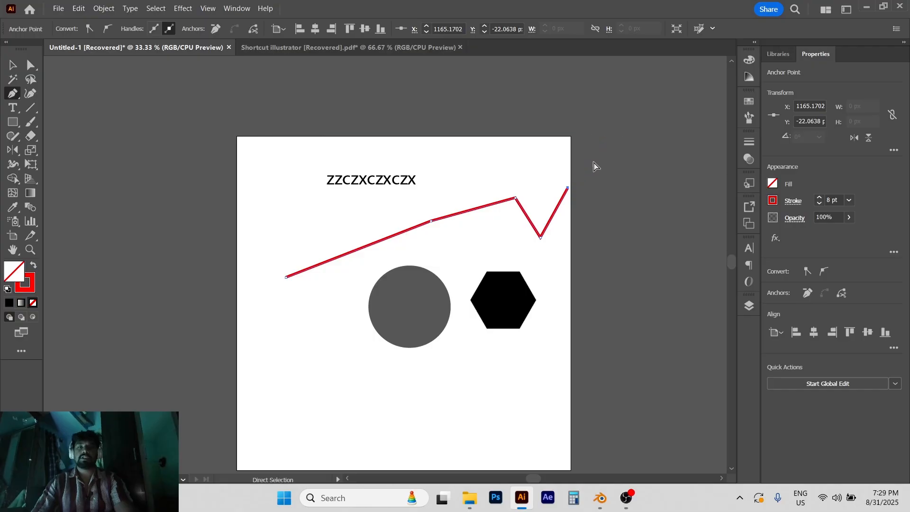
{"action": "left_click", "coordinate": [596, 130]}
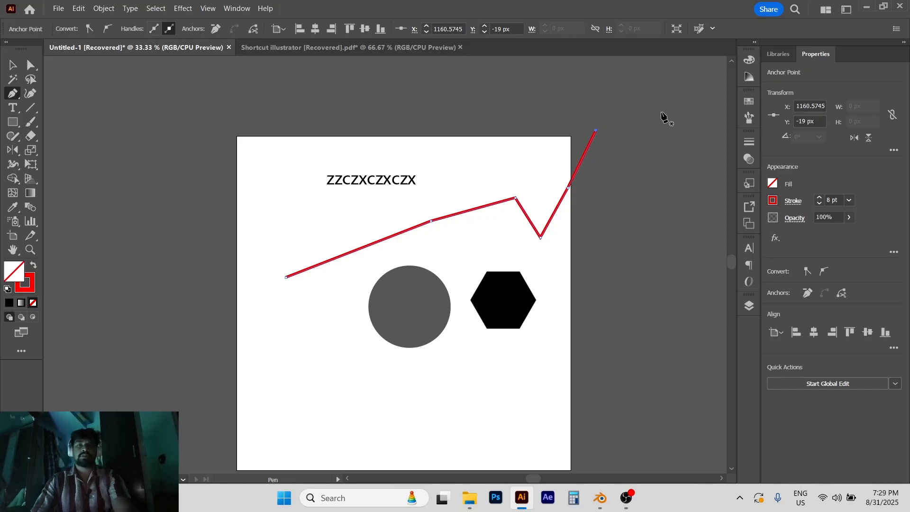
{"action": "key", "text": "v"}
{"action": "left_click_drag", "start_coordinate": [569, 179], "coordinate": [514, 218]}
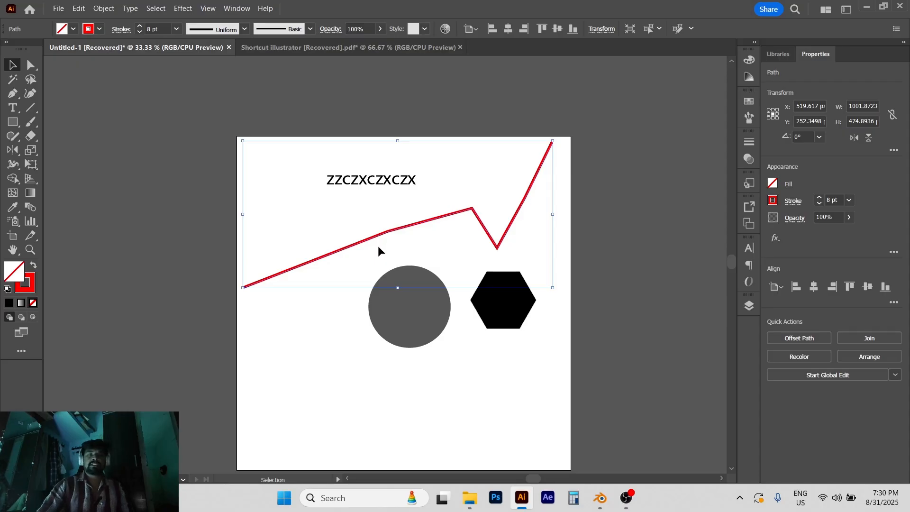
Look up the selection tools' shortcuts on the keyboard chart, and compare Selection and Direct Selection on the grey circle
{"action": "left_click", "coordinate": [363, 52]}
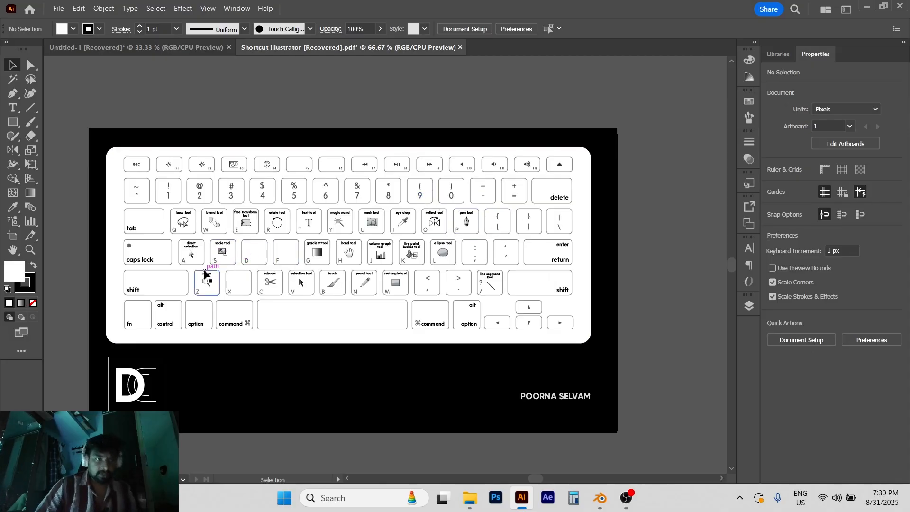
{"action": "left_click", "coordinate": [135, 48]}
{"action": "left_click", "coordinate": [356, 136]}
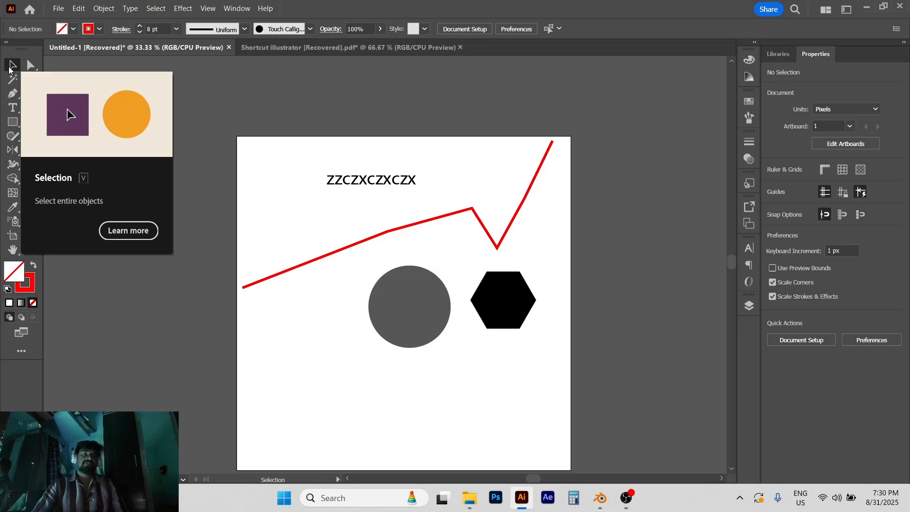
{"action": "left_click", "coordinate": [400, 306]}
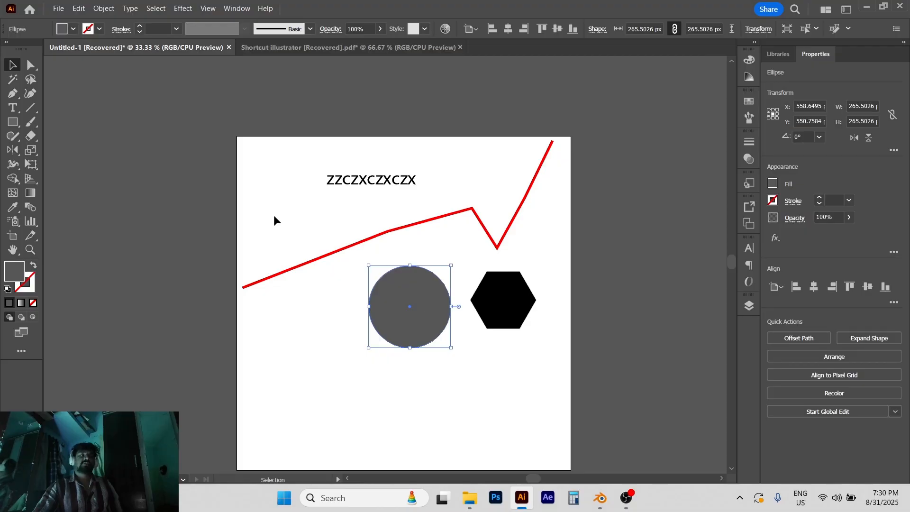
{"action": "key", "text": "a"}
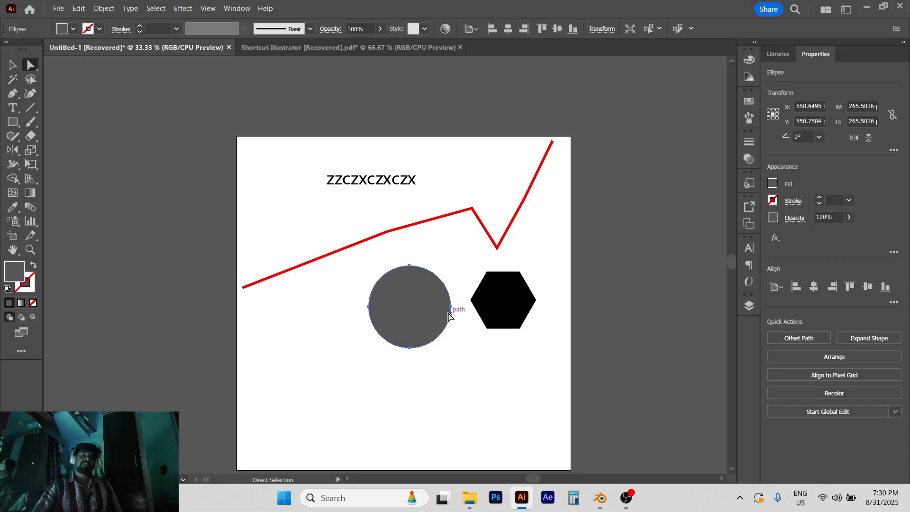
{"action": "key", "text": "v"}
Move the black hexagon over the grey circle and duplicate it so three hexagons surround the circle's upper-left, lower-left and right parts
{"action": "left_click", "coordinate": [153, 186]}
{"action": "left_click_drag", "start_coordinate": [507, 313], "coordinate": [387, 275]}
{"action": "key", "text": "a"}
{"action": "left_click", "coordinate": [504, 291]}
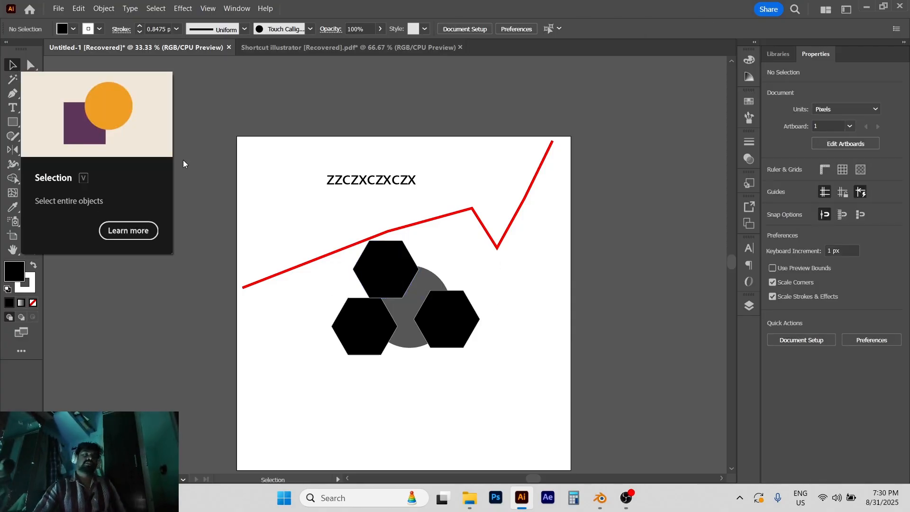
Shrink the lower-left hexagon slightly, rotate it about 17.5°, and place it against the grey circle's lower-left edge
{"action": "left_click", "coordinate": [397, 275]}
{"action": "left_click", "coordinate": [454, 319]}
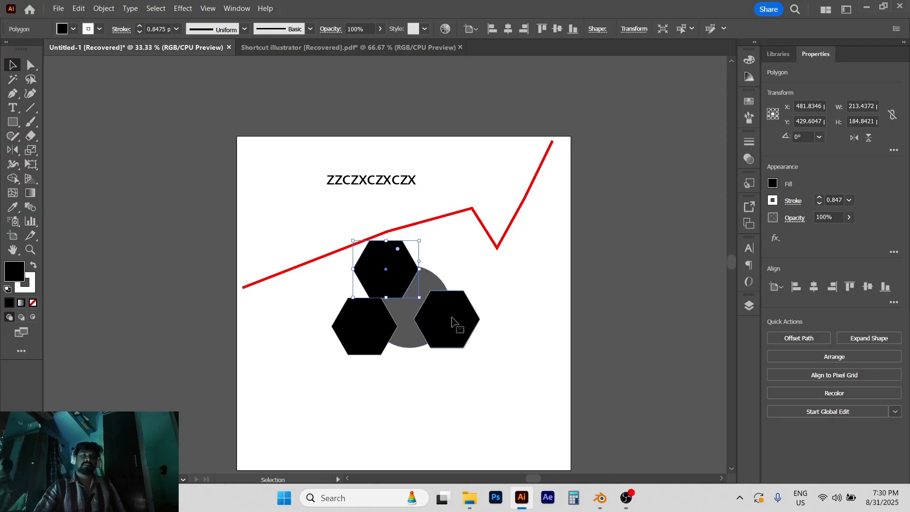
{"action": "left_click", "coordinate": [365, 334]}
{"action": "left_click_drag", "start_coordinate": [368, 314], "coordinate": [335, 316]}
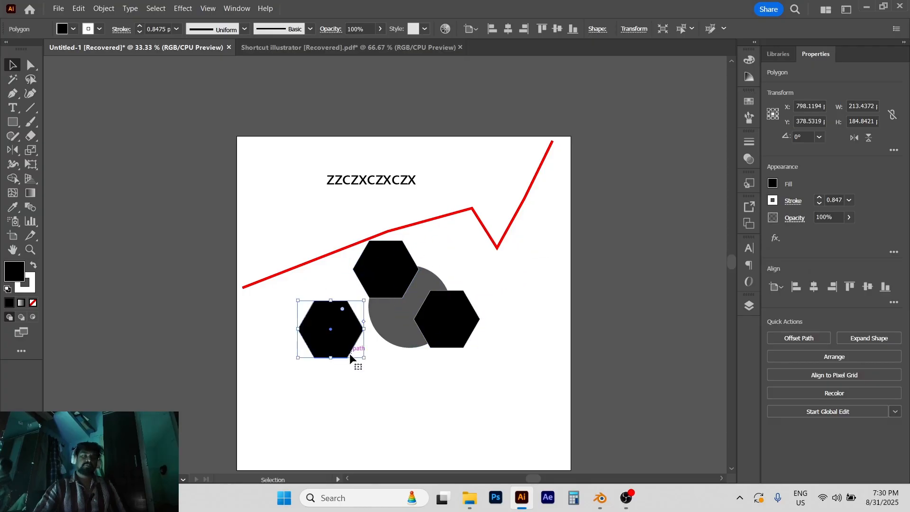
{"action": "left_click_drag", "start_coordinate": [365, 356], "coordinate": [361, 354]}
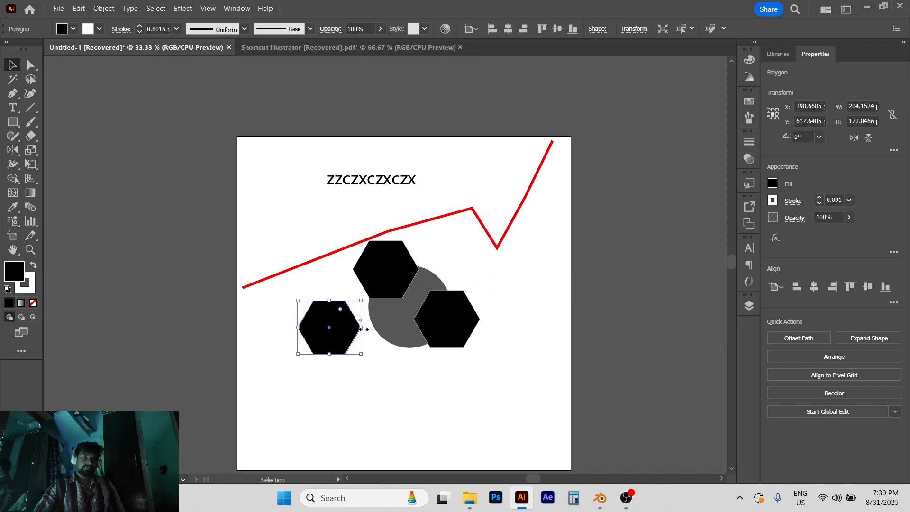
{"action": "left_click_drag", "start_coordinate": [363, 297], "coordinate": [354, 286]}
{"action": "left_click_drag", "start_coordinate": [336, 328], "coordinate": [365, 328]}
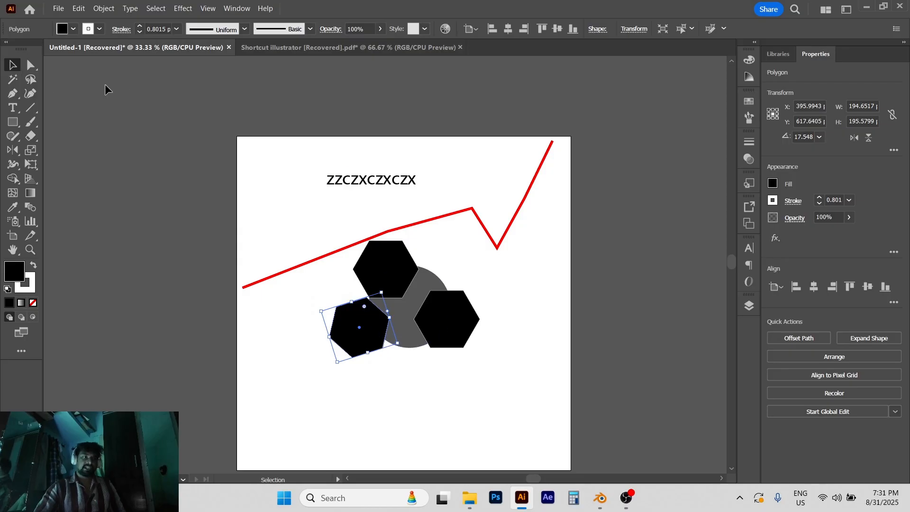
With Direct Selection, pull the rotated hexagon's leftmost anchor out to the lower left and round that corner to about 46 px
{"action": "key", "text": "a"}
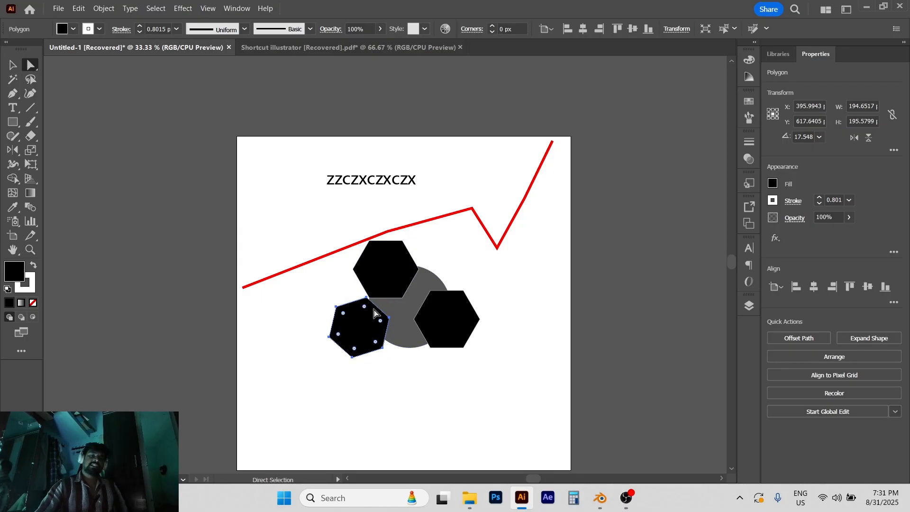
{"action": "mouse_move", "coordinate": [370, 330]}
{"action": "left_mouse_down"}
{"action": "mouse_move", "coordinate": [324, 306]}
{"action": "mouse_move", "coordinate": [372, 332]}
{"action": "left_mouse_up"}
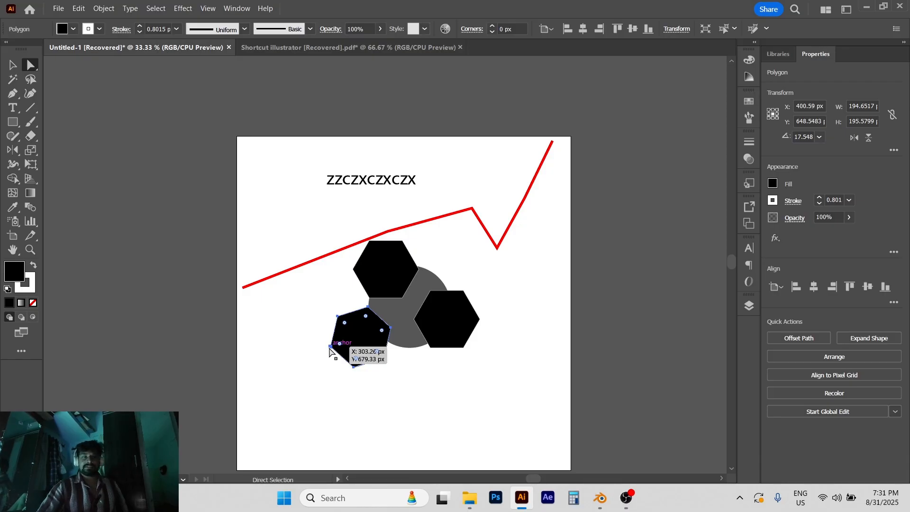
{"action": "left_click_drag", "start_coordinate": [331, 350], "coordinate": [283, 370]}
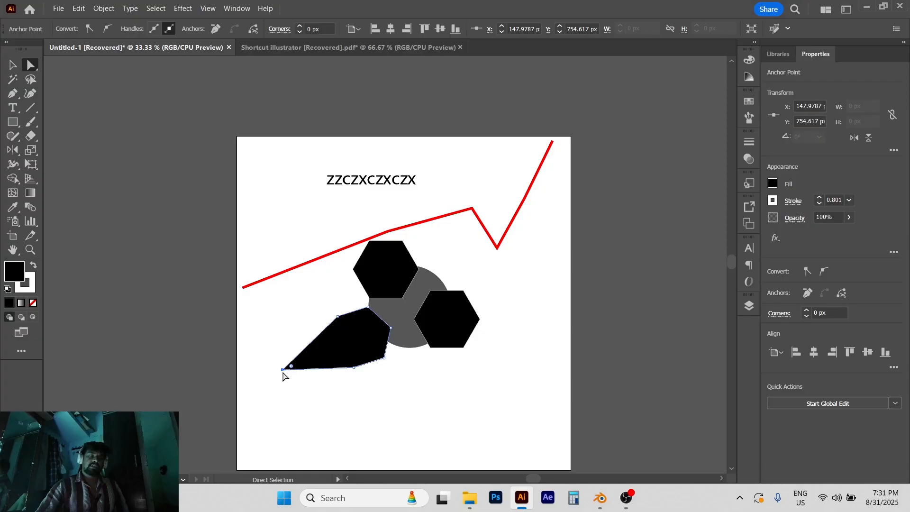
{"action": "left_click_drag", "start_coordinate": [291, 368], "coordinate": [322, 356]}
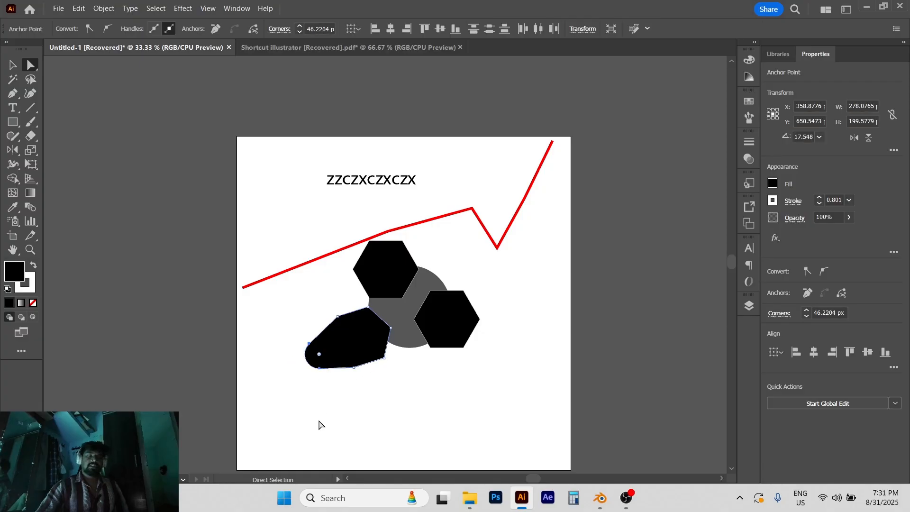
{"action": "left_click", "coordinate": [366, 382]}
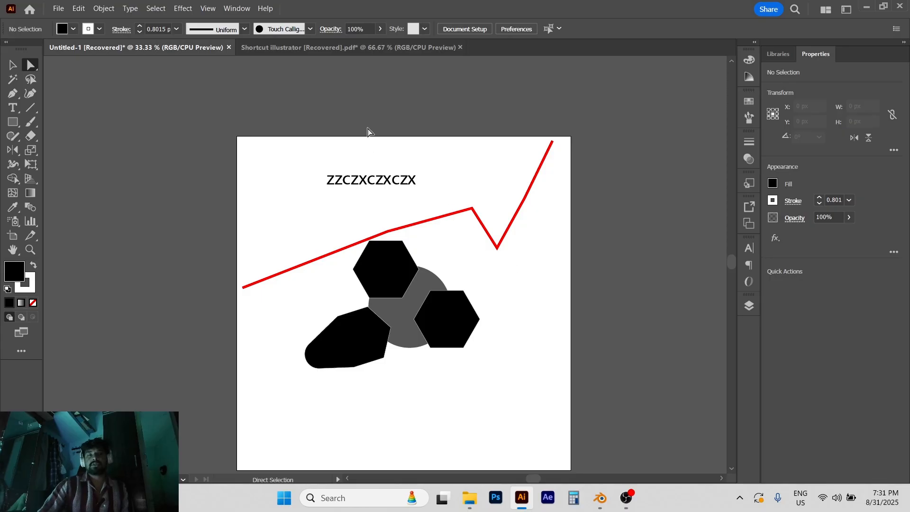
Check the keyboard chart for the Scale tool's shortcut, and delete all three black polygons from the shapes document
{"action": "left_click", "coordinate": [372, 47]}
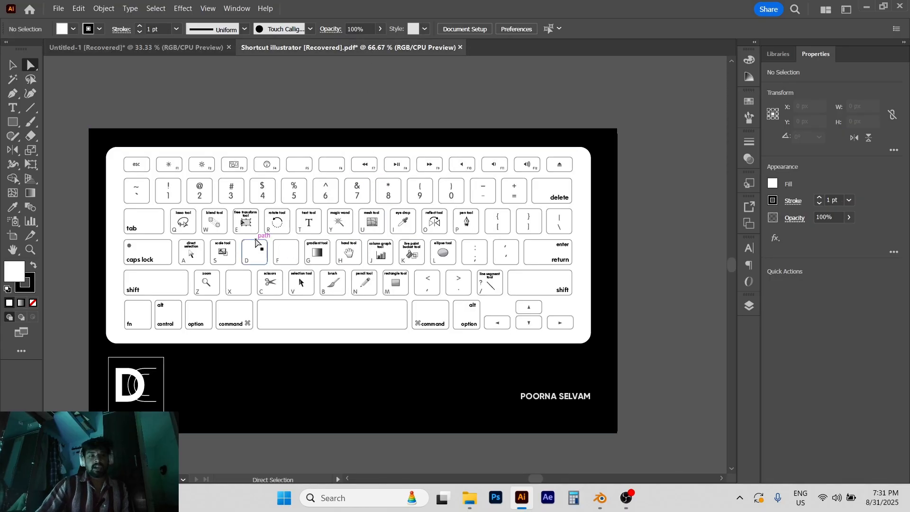
{"action": "left_click", "coordinate": [159, 48]}
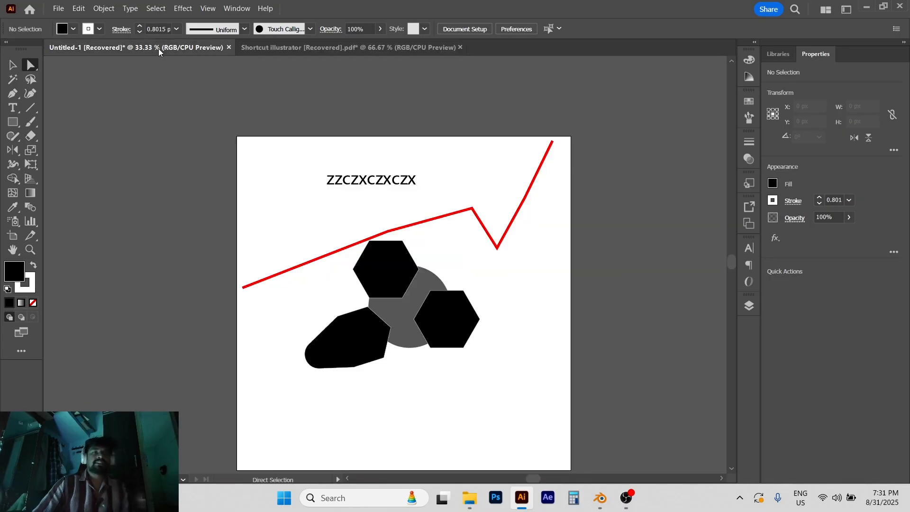
{"action": "key", "text": "v"}
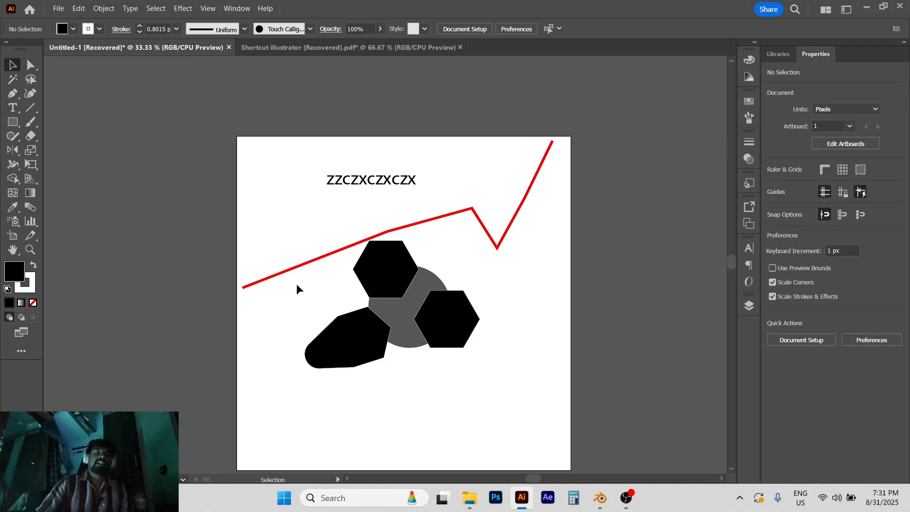
{"action": "left_click", "coordinate": [339, 347]}
{"action": "key", "text": "Delete"}
{"action": "left_click", "coordinate": [432, 336]}
{"action": "key", "text": "Delete"}
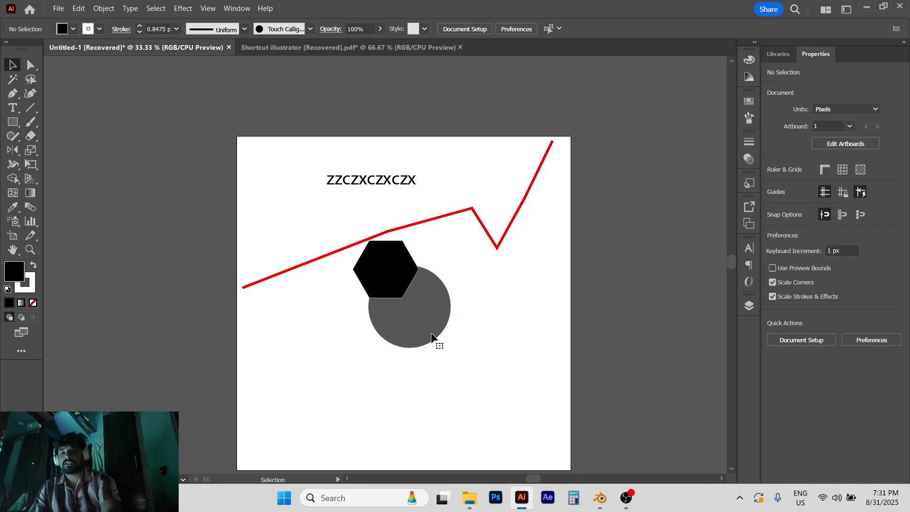
{"action": "left_click", "coordinate": [400, 265]}
{"action": "key", "text": "Delete"}
Move the grey circle down and to the left, and stretch it with the Scale tool into an ellipse about 739 px wide
{"action": "left_click", "coordinate": [416, 312]}
{"action": "left_click_drag", "start_coordinate": [415, 305], "coordinate": [375, 340]}
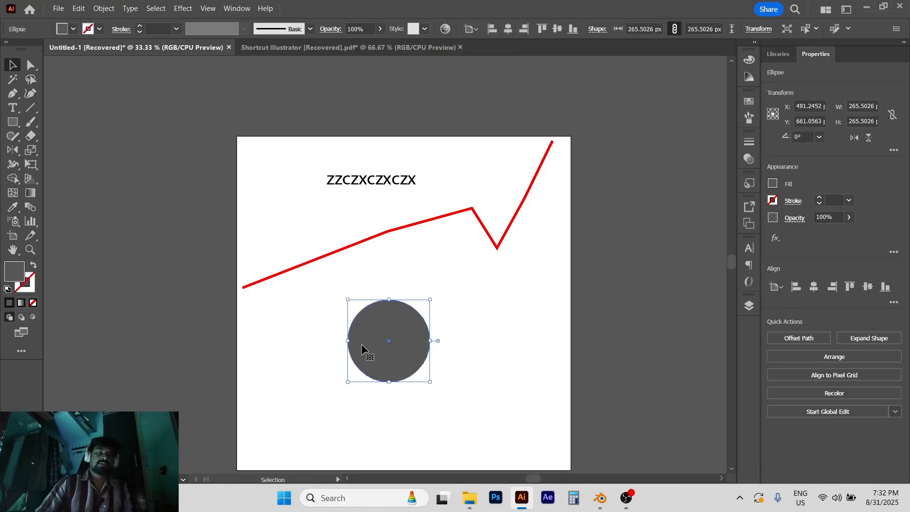
{"action": "key", "text": "s"}
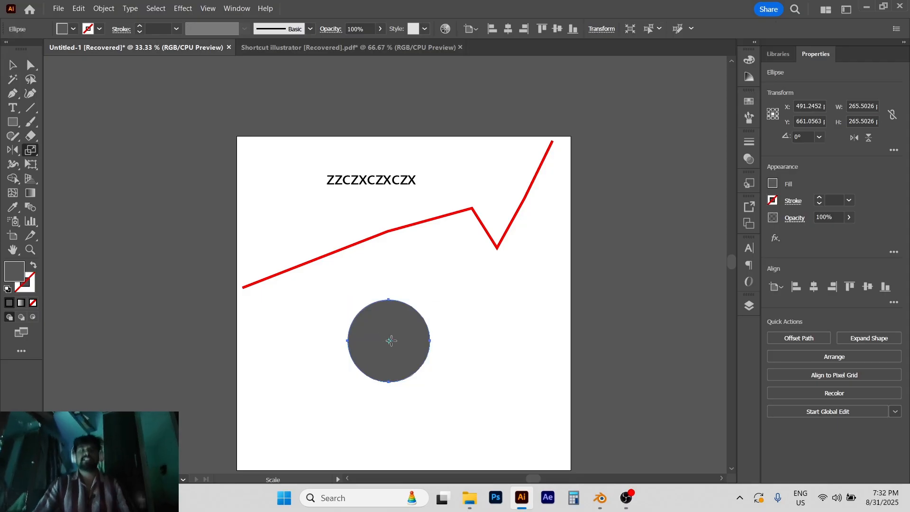
{"action": "mouse_move", "coordinate": [390, 341]}
{"action": "left_mouse_down"}
{"action": "mouse_move", "coordinate": [411, 344]}
{"action": "mouse_move", "coordinate": [394, 344]}
{"action": "left_mouse_up"}
{"action": "left_click_drag", "start_coordinate": [391, 302], "coordinate": [386, 263]}
{"action": "key", "text": "ctrl+z"}
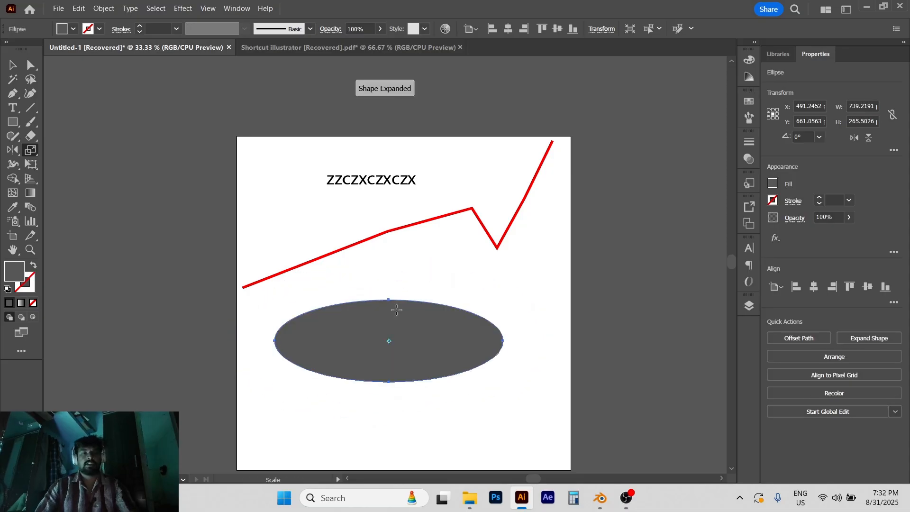
Rescale the wide grey ellipse into a tall one, about 291 px wide and 657 px high
{"action": "key", "text": "a"}
{"action": "key", "text": "s"}
{"action": "left_click_drag", "start_coordinate": [393, 311], "coordinate": [391, 254]}
{"action": "left_click_drag", "start_coordinate": [293, 339], "coordinate": [343, 336]}
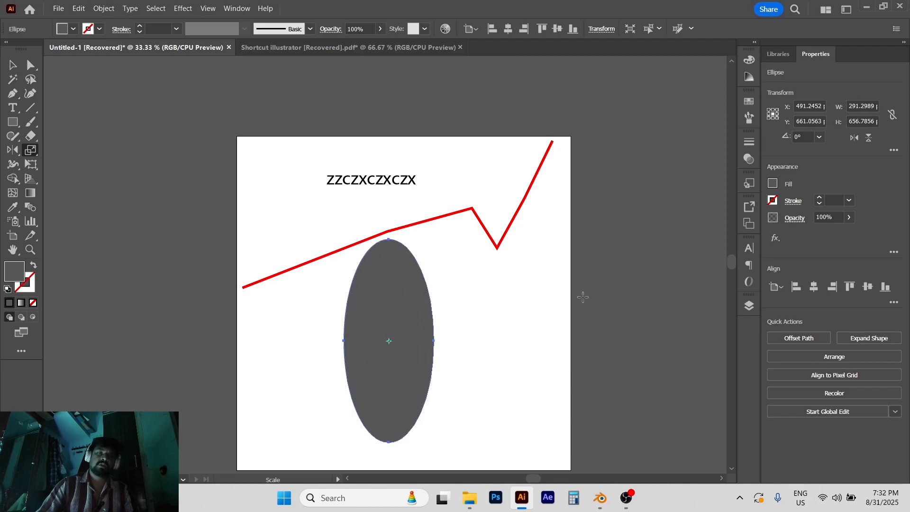
Move the tall grey ellipse toward the artboard's right side and apply a linear gradient fill to it with the Gradient tool
{"action": "left_click", "coordinate": [373, 47]}
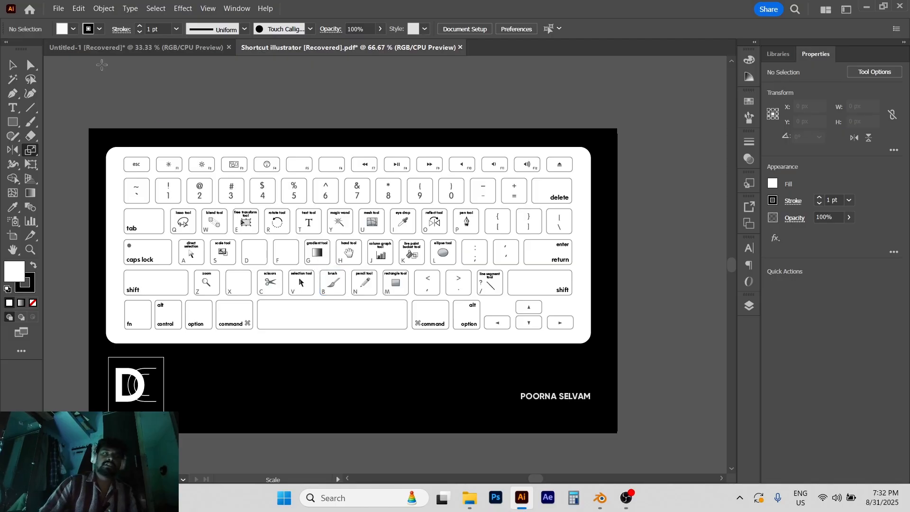
{"action": "left_click", "coordinate": [114, 47]}
{"action": "key", "text": "v"}
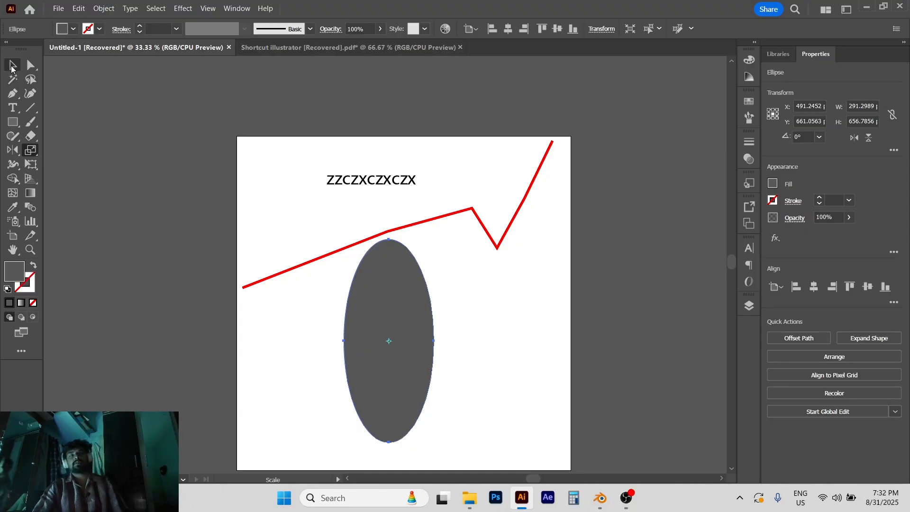
{"action": "left_click_drag", "start_coordinate": [382, 300], "coordinate": [449, 297]}
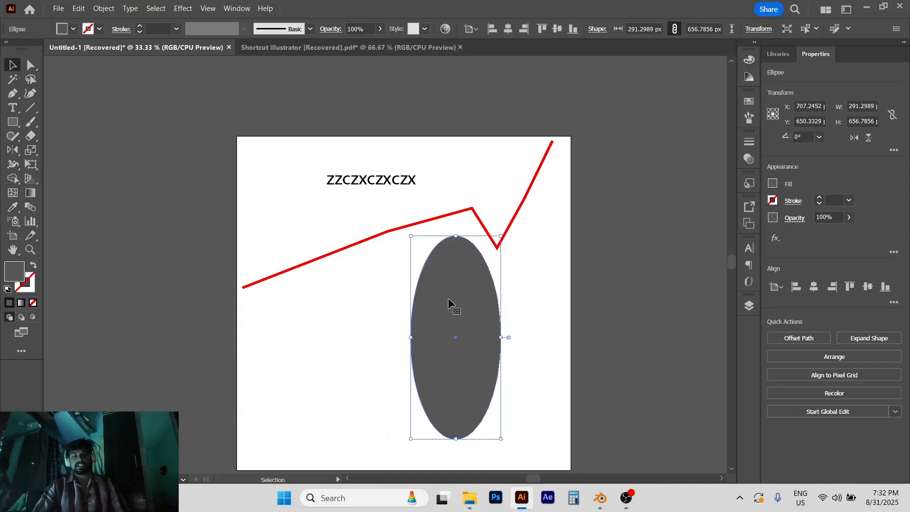
{"action": "key", "text": "g"}
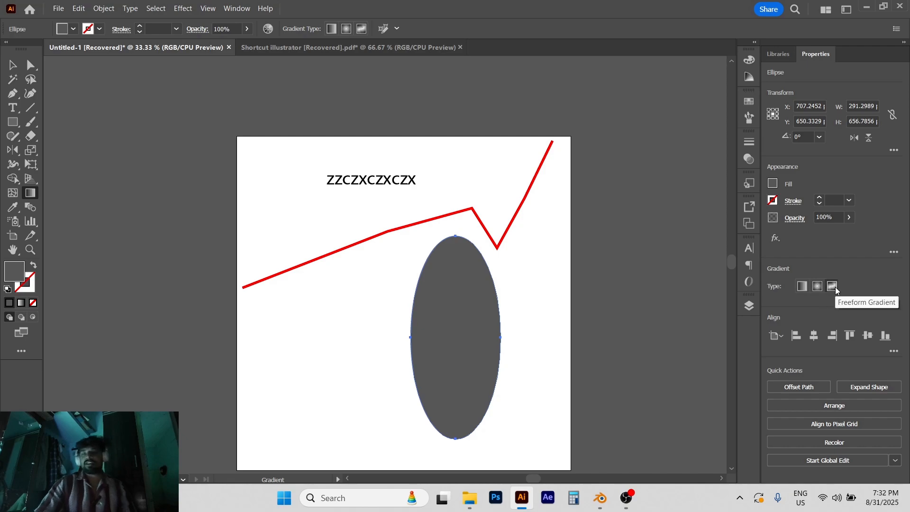
{"action": "left_click", "coordinate": [802, 286]}
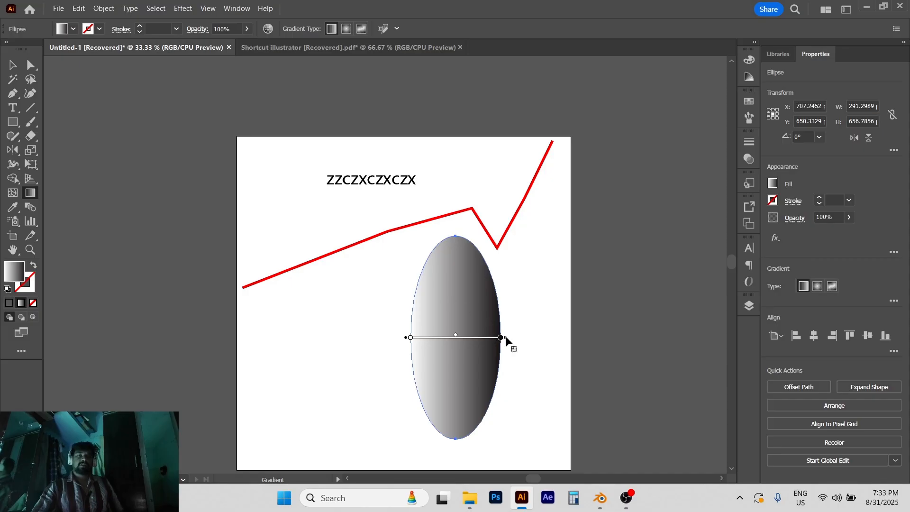
Redraw the ellipse's linear gradient as a steep diagonal, light near the upper right edge and dark at the lower left
{"action": "mouse_move", "coordinate": [510, 336]}
{"action": "left_mouse_down"}
{"action": "mouse_move", "coordinate": [491, 368]}
{"action": "mouse_move", "coordinate": [396, 386]}
{"action": "left_mouse_up"}
{"action": "left_click_drag", "start_coordinate": [454, 343], "coordinate": [479, 251]}
{"action": "mouse_move", "coordinate": [453, 351]}
{"action": "left_mouse_down"}
{"action": "mouse_move", "coordinate": [433, 419]}
{"action": "mouse_move", "coordinate": [474, 284]}
{"action": "left_mouse_up"}
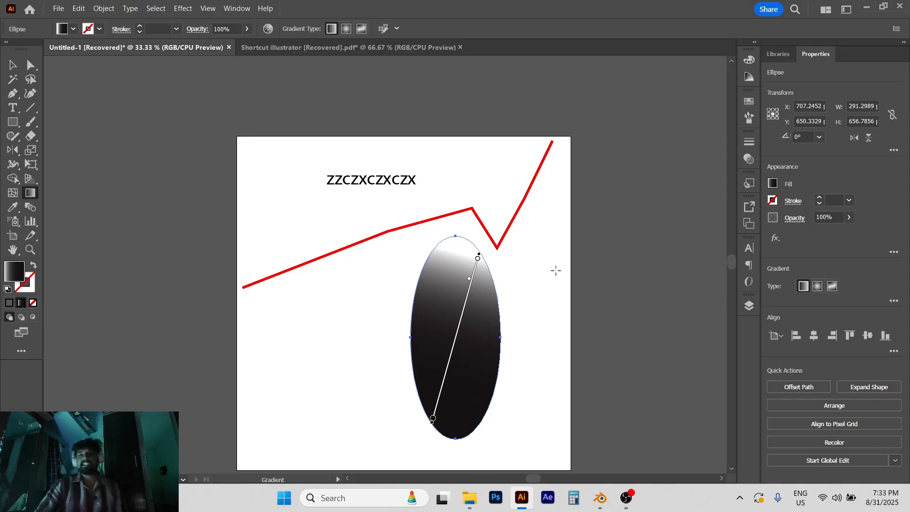
Change the ellipse's gradient to radial, shift its midpoint outward and stretch its boundary to nearly the ellipse's full height
{"action": "left_click", "coordinate": [818, 287]}
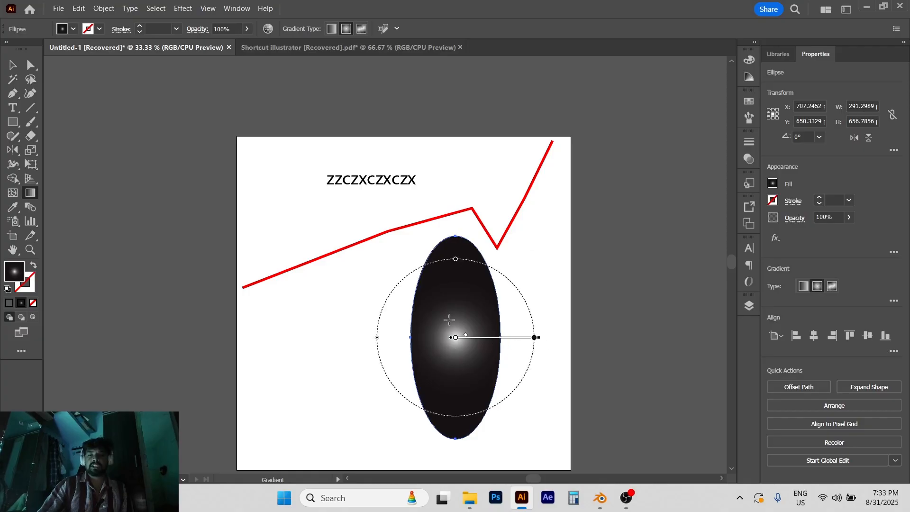
{"action": "left_click_drag", "start_coordinate": [466, 336], "coordinate": [529, 336]}
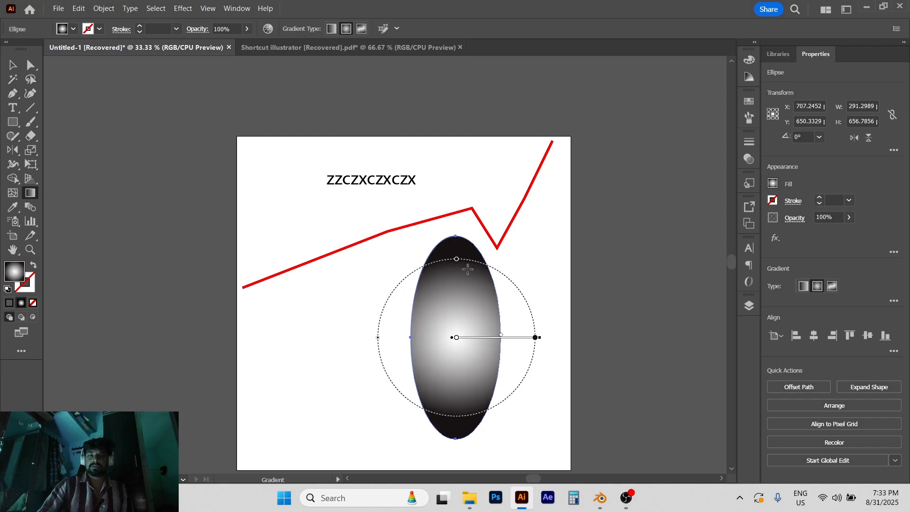
{"action": "left_click_drag", "start_coordinate": [457, 260], "coordinate": [459, 297]}
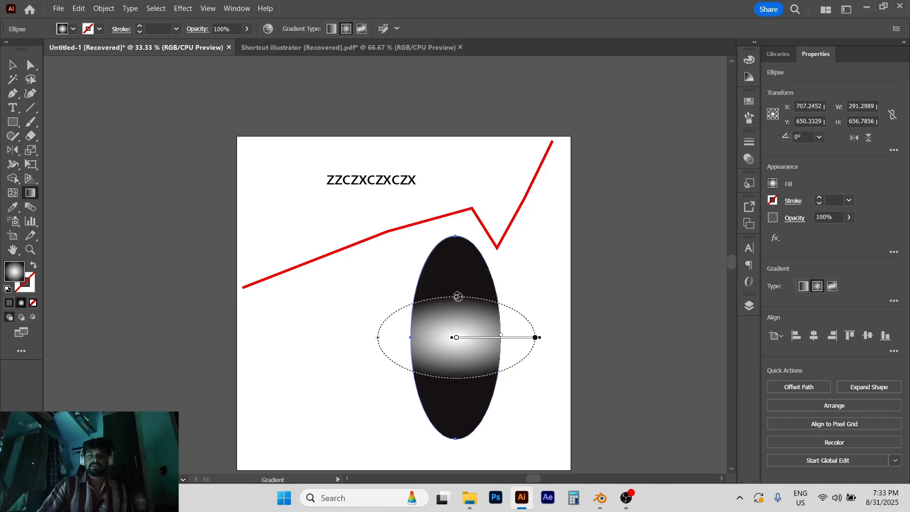
{"action": "left_click_drag", "start_coordinate": [457, 296], "coordinate": [456, 239]}
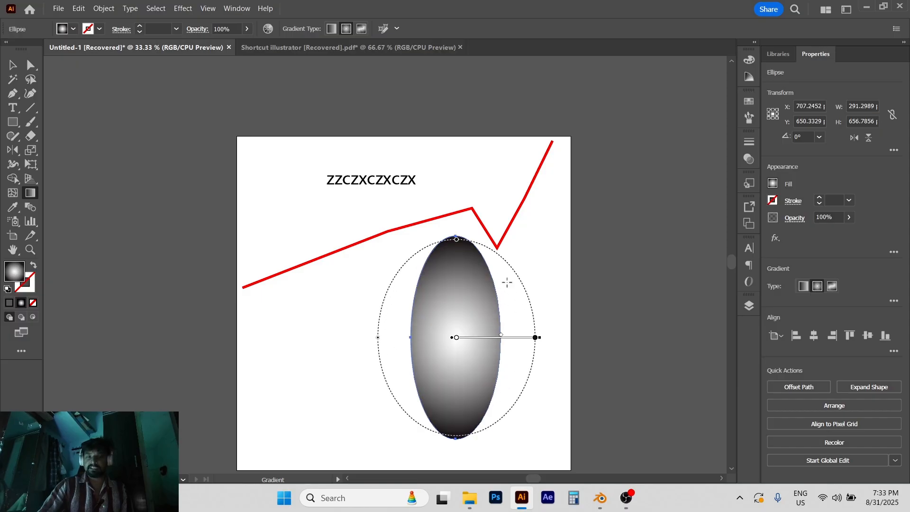
Try a freeform gradient on the ellipse and return its fill to a linear gradient
{"action": "left_click", "coordinate": [836, 286]}
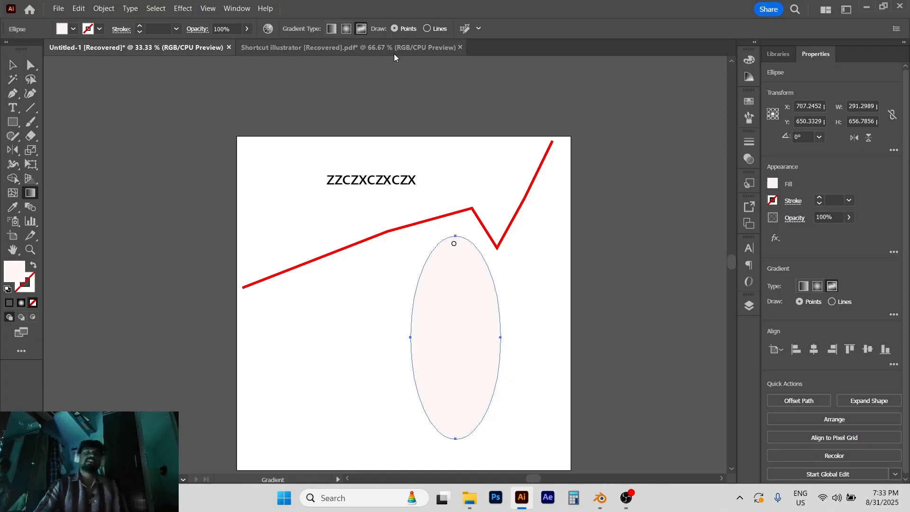
{"action": "left_click", "coordinate": [803, 285]}
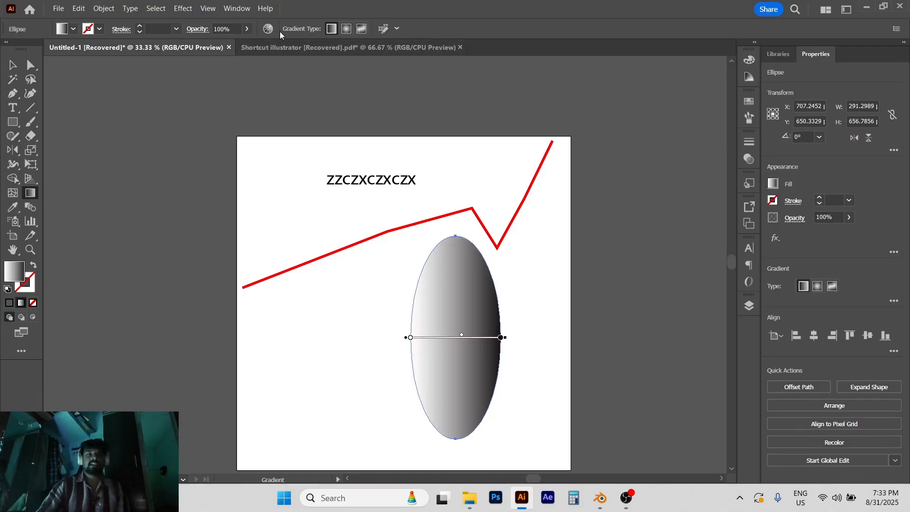
Check the keyboard chart for the Zoom shortcut, and magnify the ellipse's right edge before fitting the artboard back in view
{"action": "left_click", "coordinate": [327, 51]}
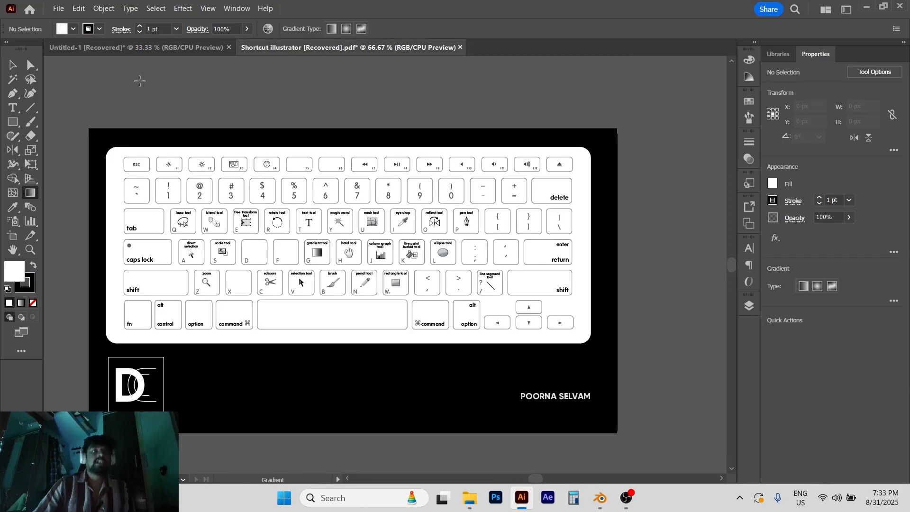
{"action": "left_click", "coordinate": [149, 49]}
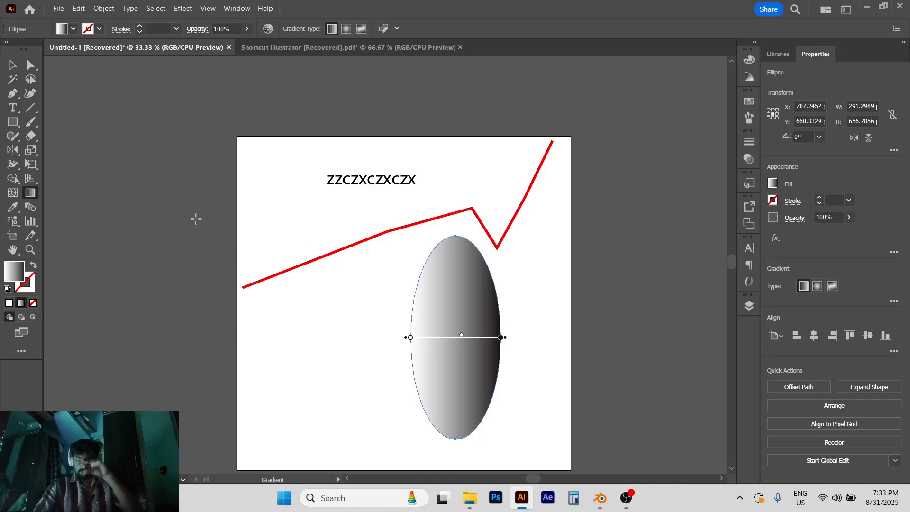
{"action": "key", "text": "z"}
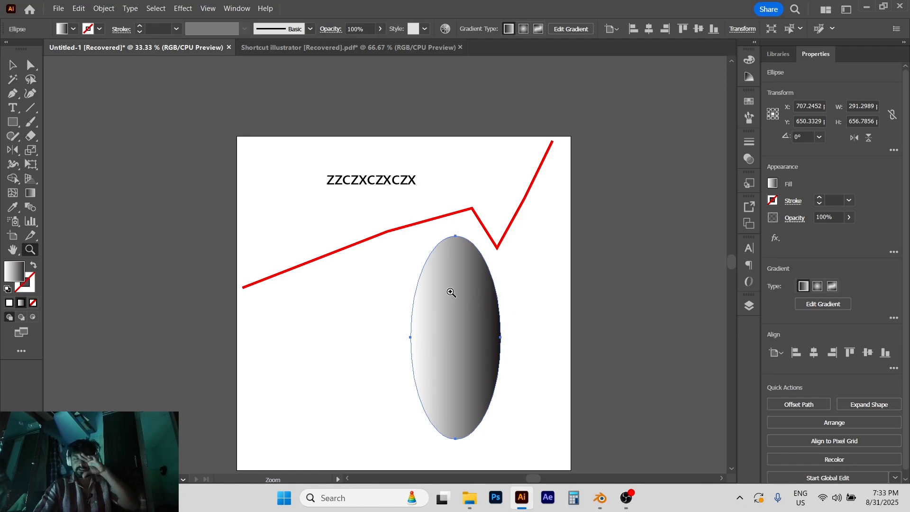
{"action": "left_click_drag", "start_coordinate": [451, 290], "coordinate": [537, 369]}
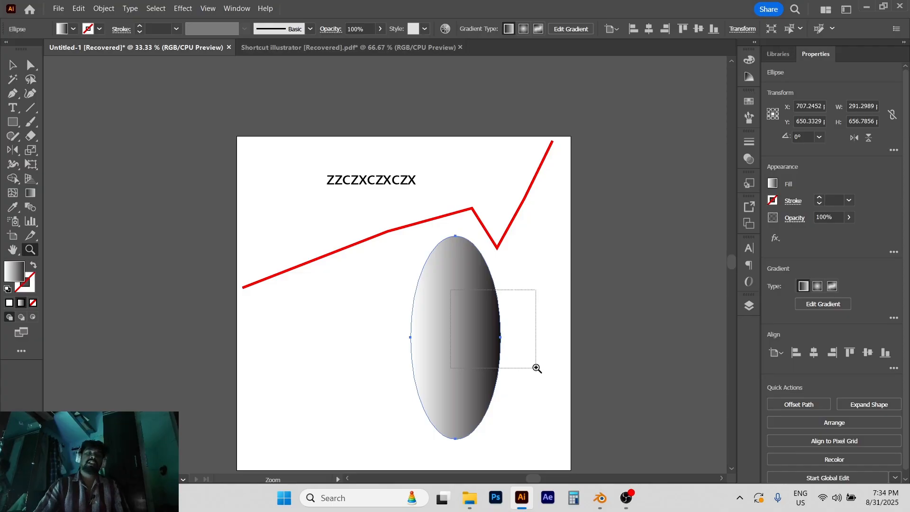
{"action": "left_click_drag", "start_coordinate": [536, 368], "coordinate": [537, 369]}
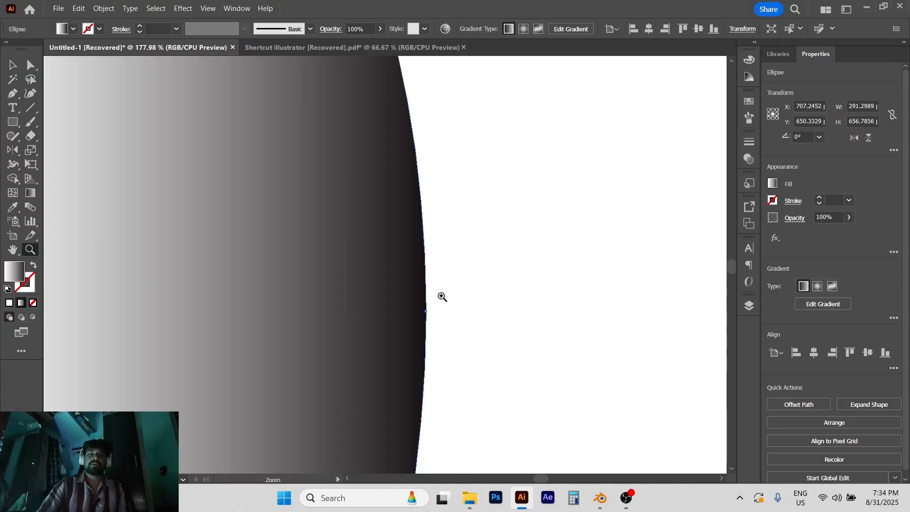
{"action": "left_click_drag", "start_coordinate": [419, 305], "coordinate": [443, 325]}
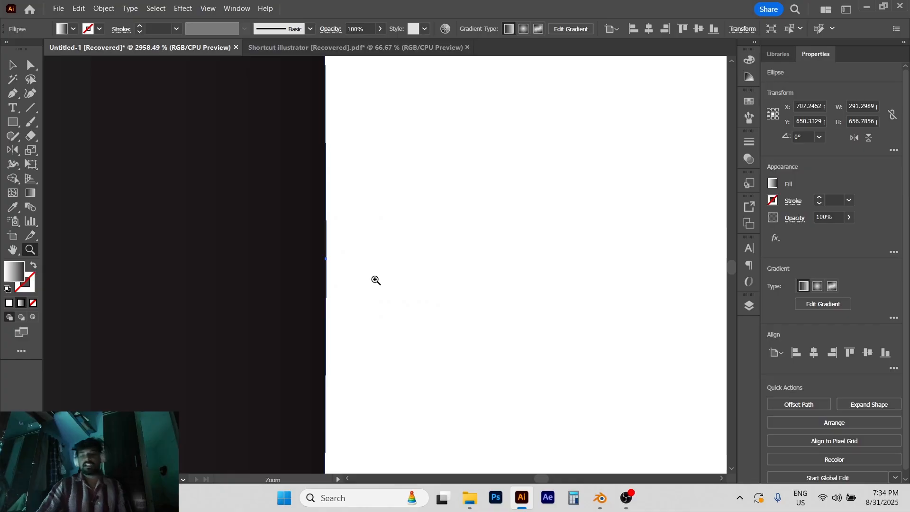
{"action": "key", "text": "ctrl+0"}
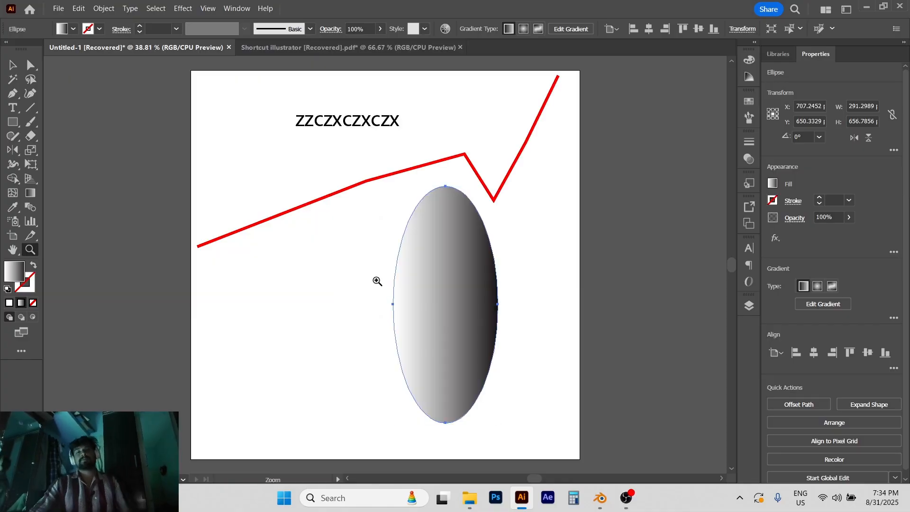
Check the keyboard chart for the Scissors shortcut, and cut the ellipse's outline at two points along its lower left edge
{"action": "left_click", "coordinate": [332, 47]}
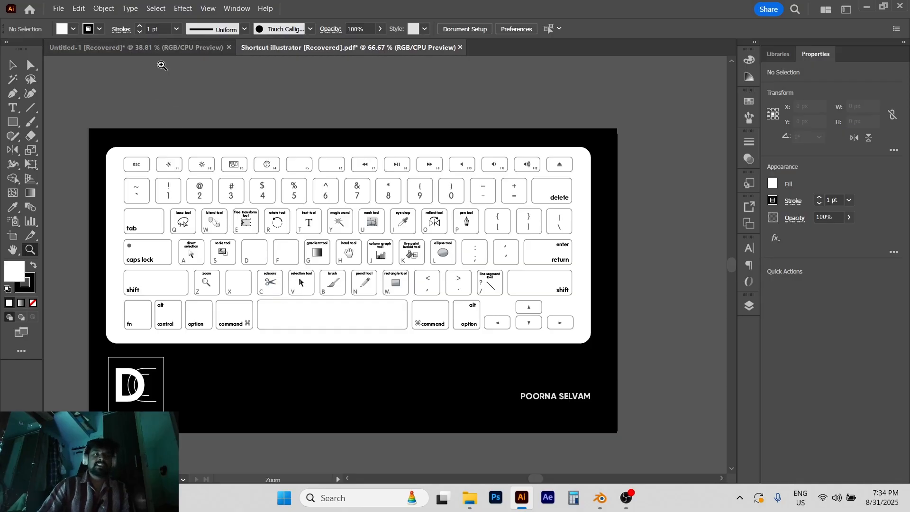
{"action": "left_click", "coordinate": [162, 48]}
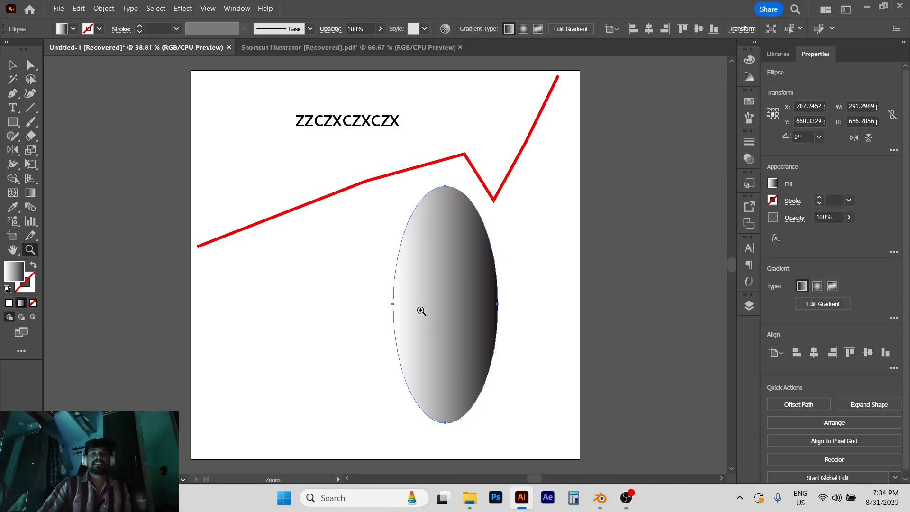
{"action": "key", "text": "c"}
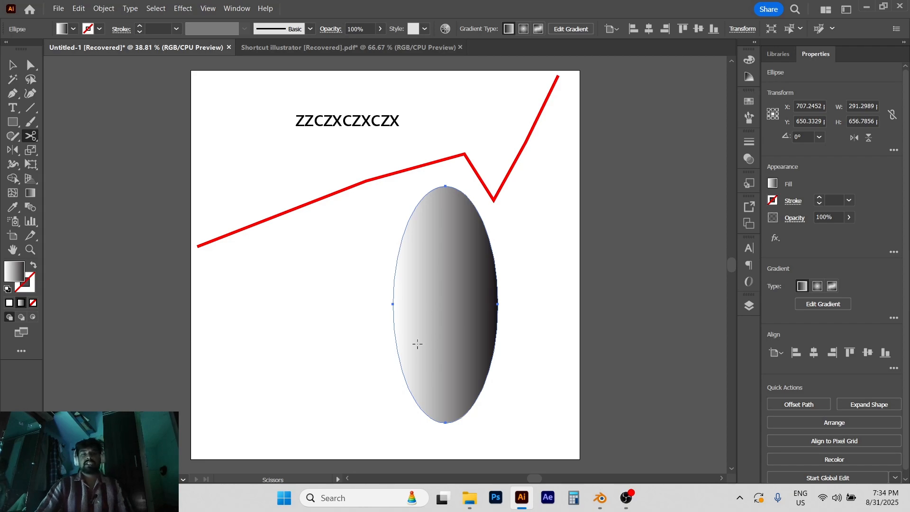
{"action": "left_click", "coordinate": [403, 373]}
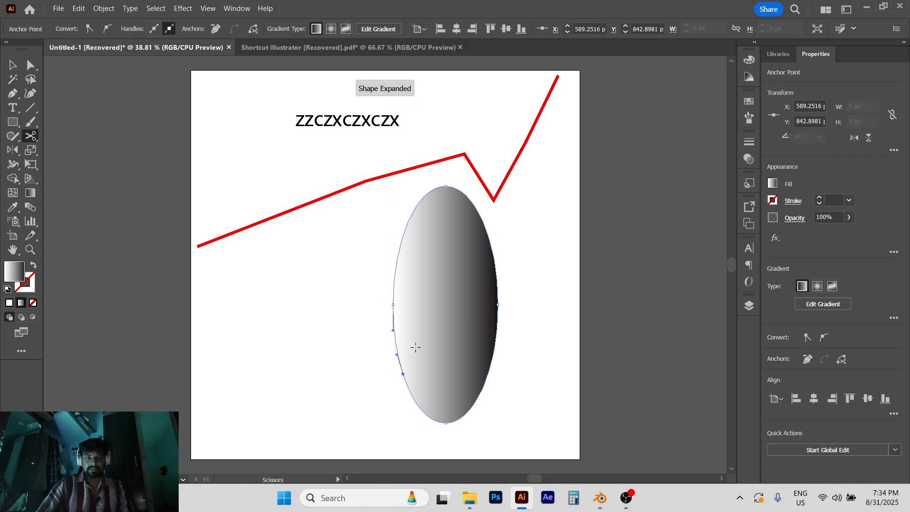
{"action": "left_click", "coordinate": [429, 416]}
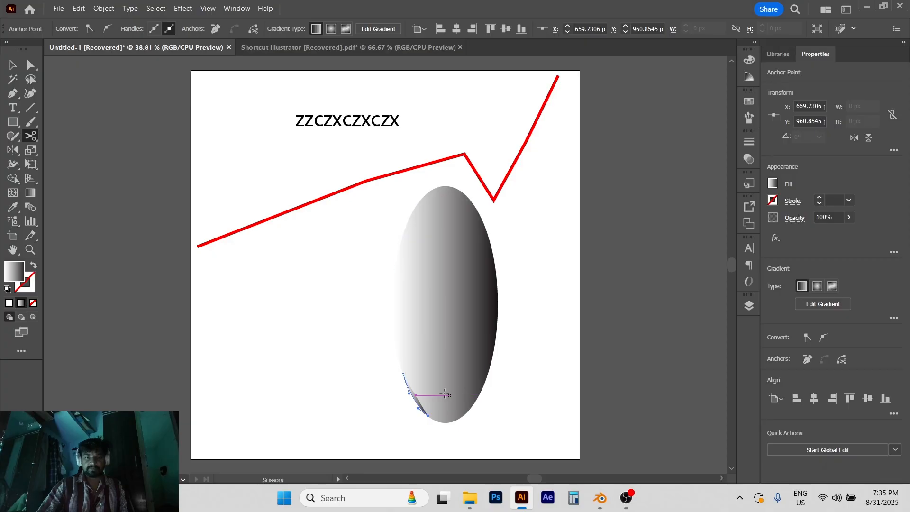
Move the larger piece of the cut ellipse about 146 px to the left with the Direct Selection tool
{"action": "key", "text": "a"}
{"action": "left_click", "coordinate": [420, 346]}
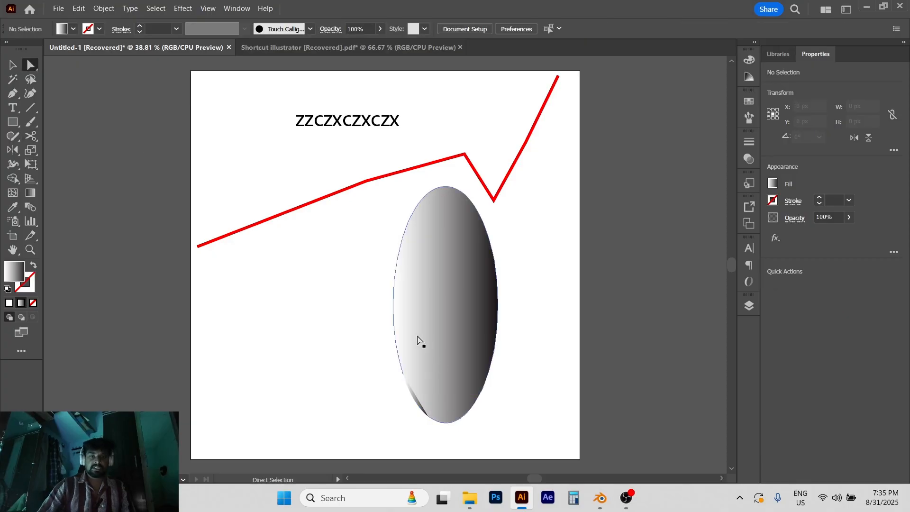
{"action": "left_click_drag", "start_coordinate": [403, 374], "coordinate": [351, 375]}
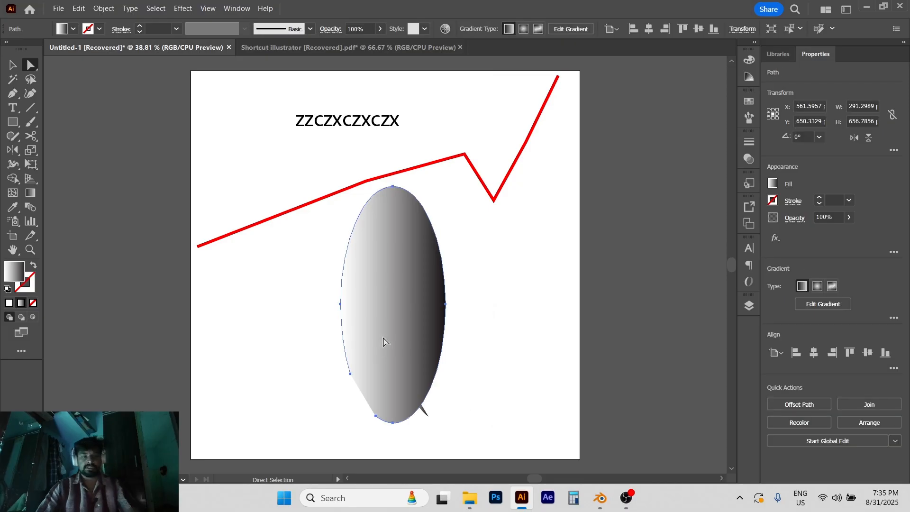
Swap the large piece's fill and stroke so the gradient is on its outline, and set the stroke weight to 12 pt
{"action": "key", "text": "shift+x"}
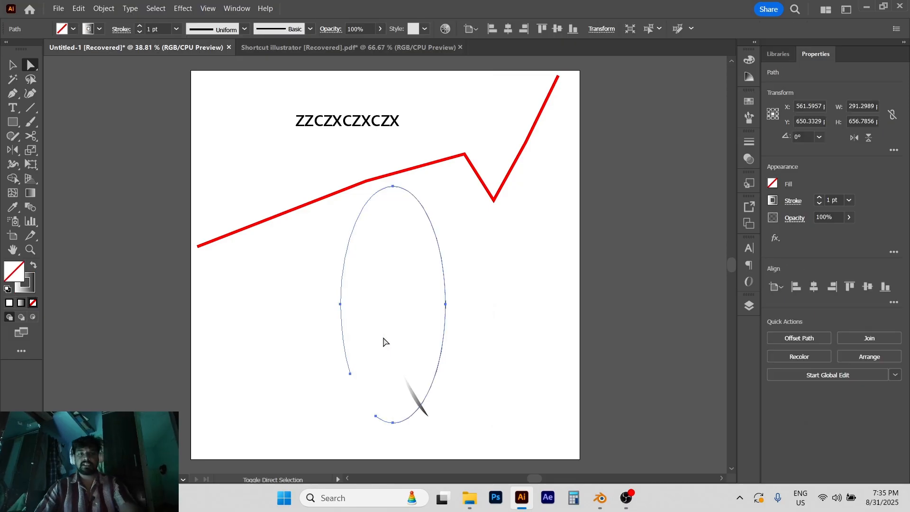
{"action": "left_click", "coordinate": [849, 200]}
{"action": "left_click", "coordinate": [862, 372]}
{"action": "left_click", "coordinate": [571, 261]}
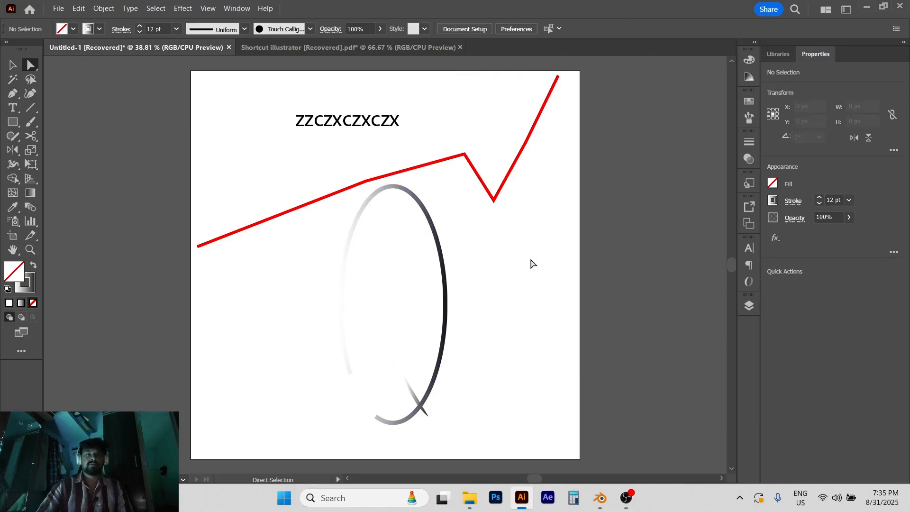
Cut the open ellipse outline on its upper right curve with the Scissors tool
{"action": "left_click", "coordinate": [441, 249]}
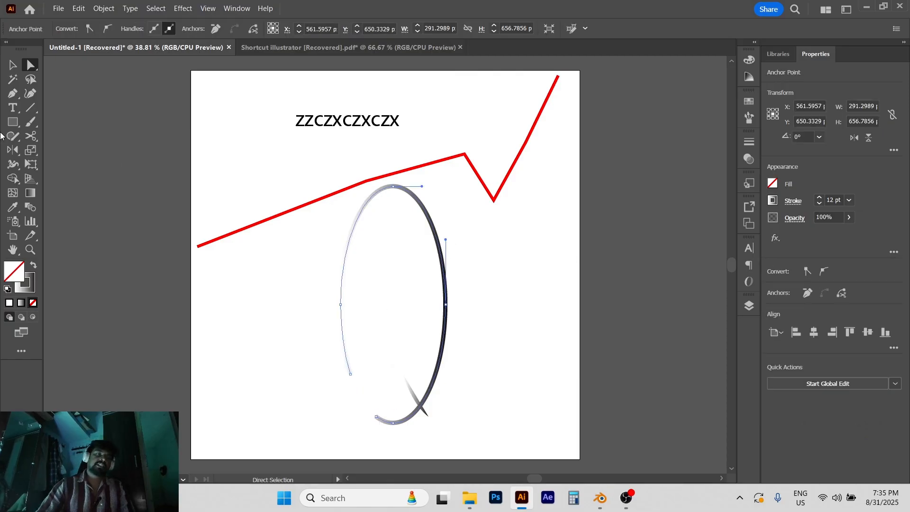
{"action": "key", "text": "c"}
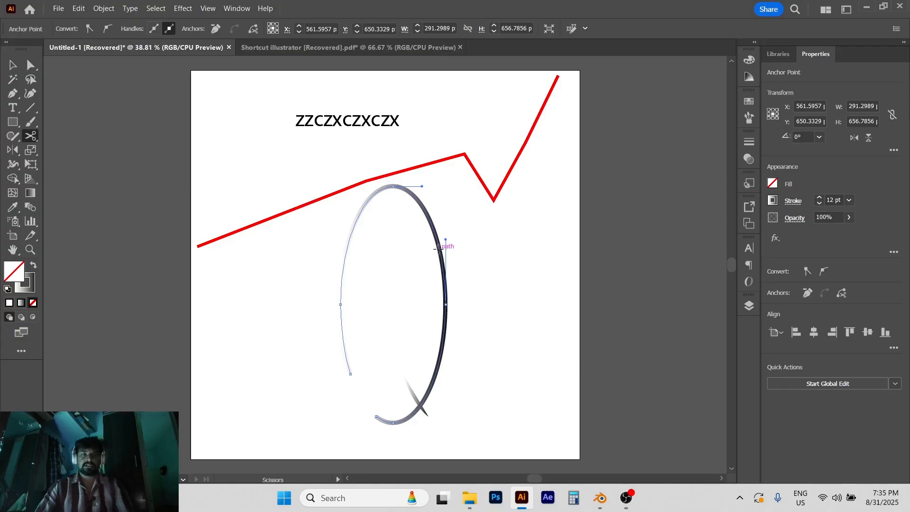
{"action": "left_click", "coordinate": [427, 216]}
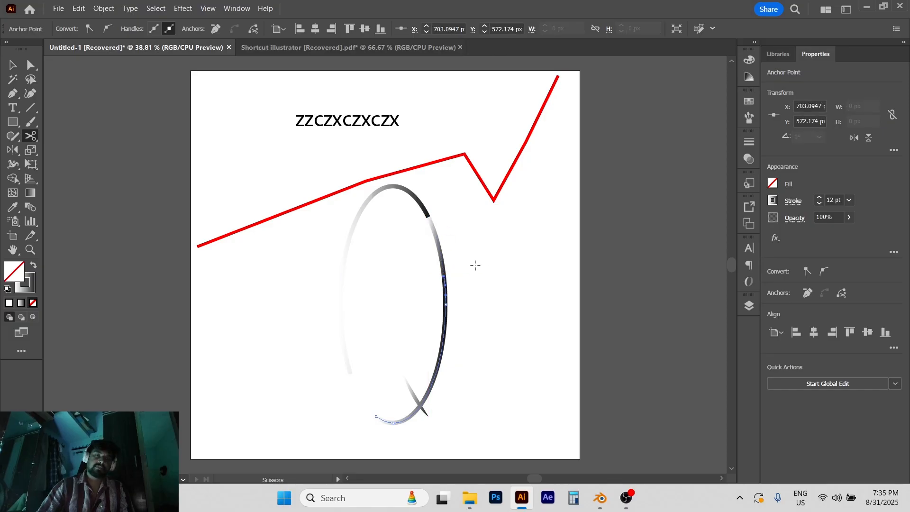
Try to make further Scissors cuts along the right side of the outline, dismissing each alert
{"action": "scroll", "coordinate": [475, 265], "scroll_direction": "up", "scroll_amount": 1}
{"action": "left_click", "coordinate": [443, 290]}
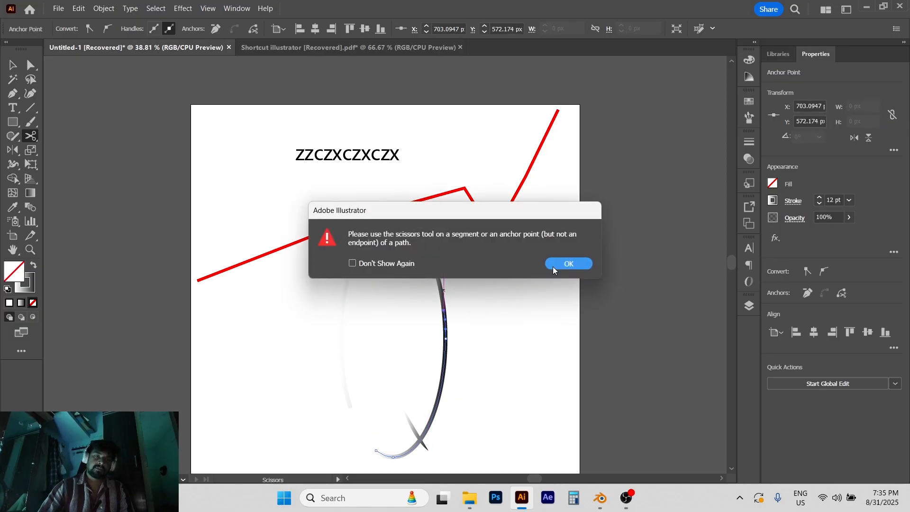
{"action": "left_click", "coordinate": [553, 267]}
{"action": "left_click", "coordinate": [436, 280]}
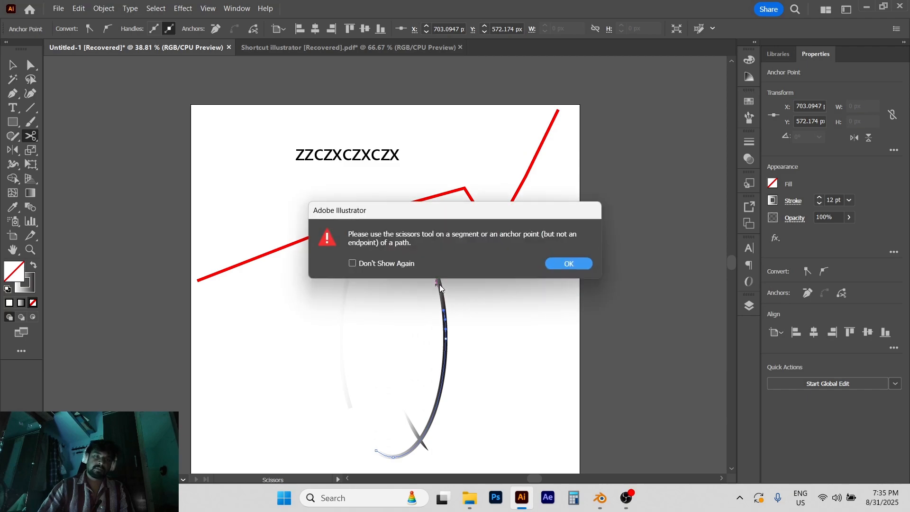
{"action": "left_click", "coordinate": [568, 264]}
{"action": "left_click", "coordinate": [445, 329]}
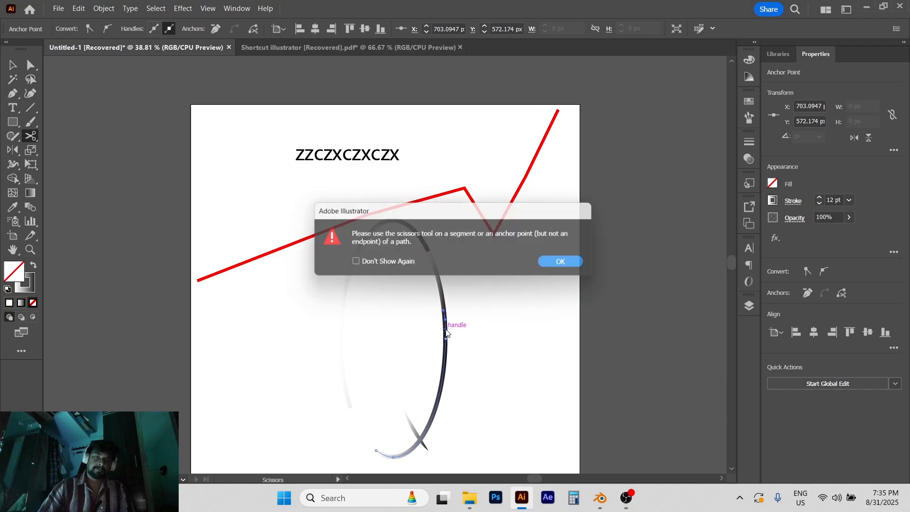
{"action": "left_click", "coordinate": [552, 264]}
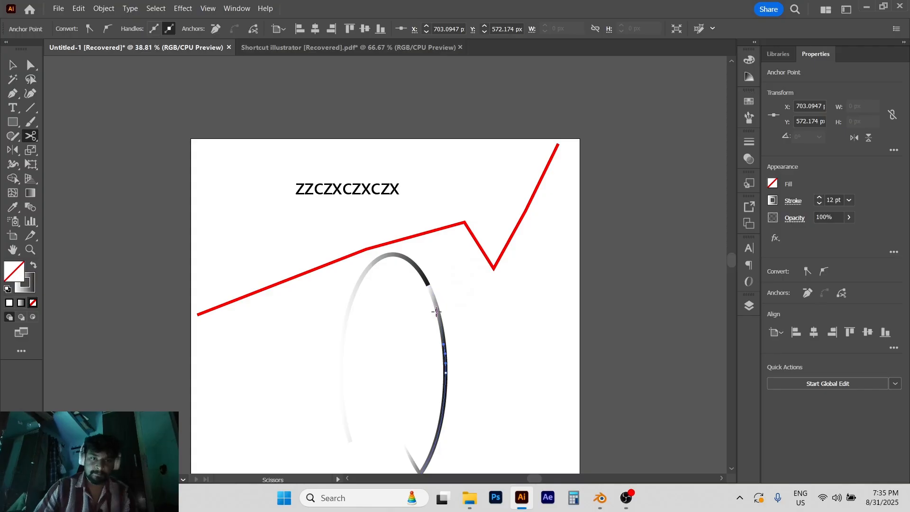
Select the short segment on the outline's upper right side and split it with the Scissors tool below its middle
{"action": "scroll", "coordinate": [455, 284], "scroll_direction": "up", "scroll_amount": 3}
{"action": "key", "text": "v"}
{"action": "left_click", "coordinate": [415, 276]}
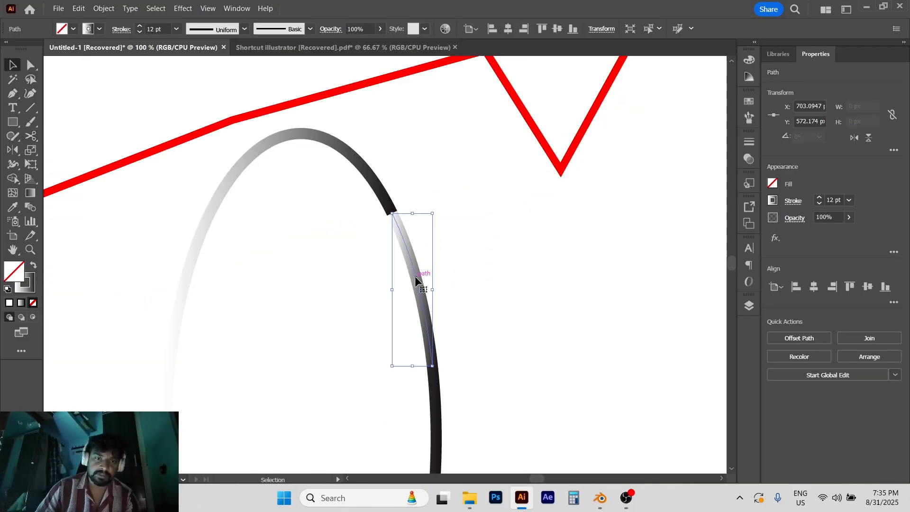
{"action": "left_click", "coordinate": [401, 213]}
{"action": "left_click", "coordinate": [567, 262]}
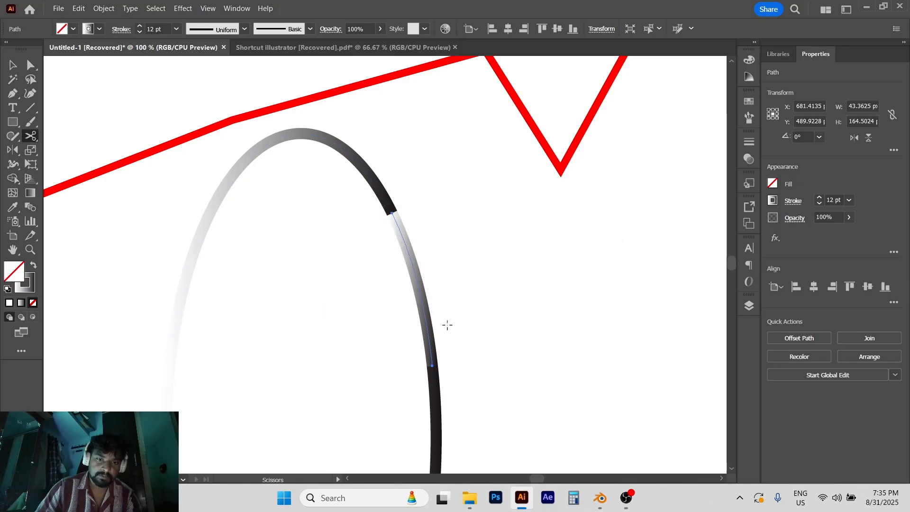
{"action": "left_click", "coordinate": [427, 326]}
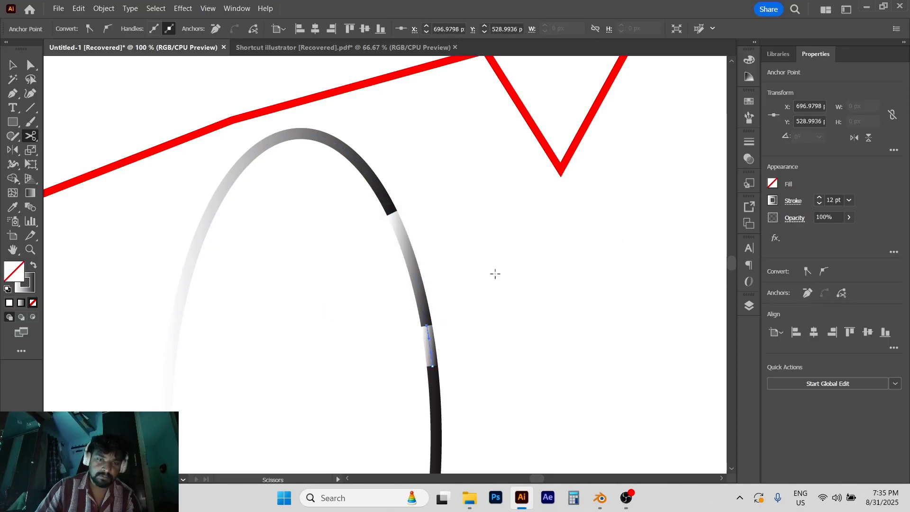
Bend the two short cut segments outward to the right into curved loops with the Direct Selection tool
{"action": "key", "text": "a"}
{"action": "left_click", "coordinate": [420, 264]}
{"action": "left_click_drag", "start_coordinate": [419, 285], "coordinate": [501, 258]}
{"action": "left_click_drag", "start_coordinate": [433, 349], "coordinate": [525, 337]}
{"action": "left_click", "coordinate": [563, 285]}
Undo the segment bends and the extra cuts on the right side, and select the outline's long right-hand arc
{"action": "scroll", "coordinate": [463, 370], "scroll_direction": "down", "scroll_amount": 2}
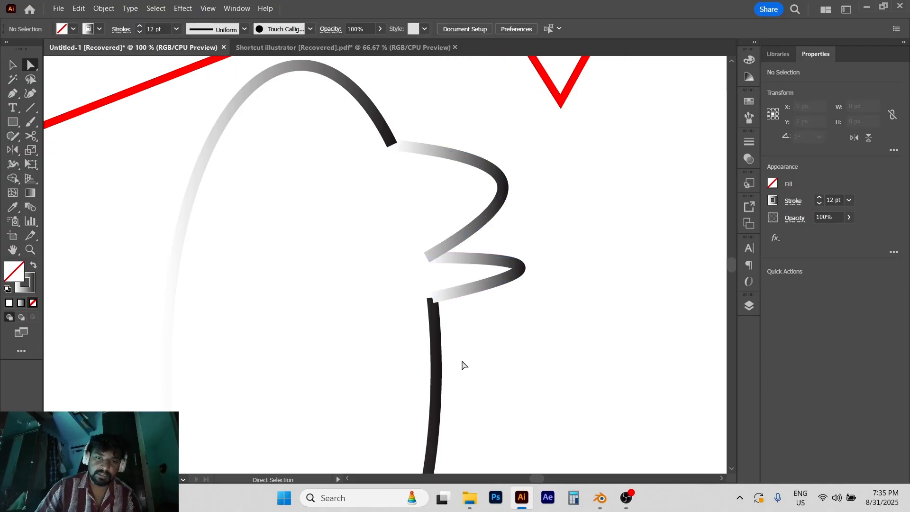
{"action": "scroll", "coordinate": [462, 358], "scroll_direction": "down", "scroll_amount": 4}
{"action": "scroll", "coordinate": [462, 361], "scroll_direction": "down", "scroll_amount": 1}
{"action": "scroll", "coordinate": [435, 360], "scroll_direction": "up", "scroll_amount": 2}
{"action": "key", "text": "ctrl+z"}
{"action": "key", "text": "ctrl+z"}
{"action": "left_click", "coordinate": [475, 338]}
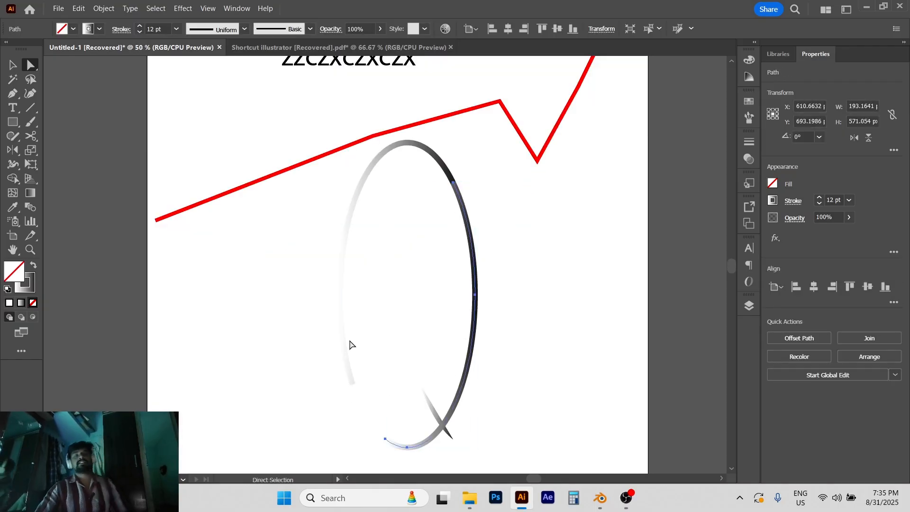
Delete all the remaining pieces of the cut ellipse outline below the red line
{"action": "left_click", "coordinate": [372, 47]}
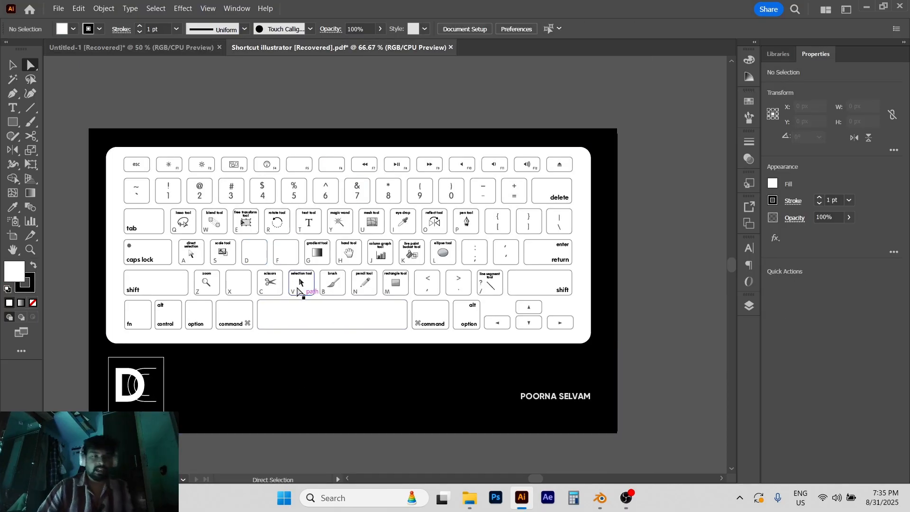
{"action": "left_click", "coordinate": [152, 46]}
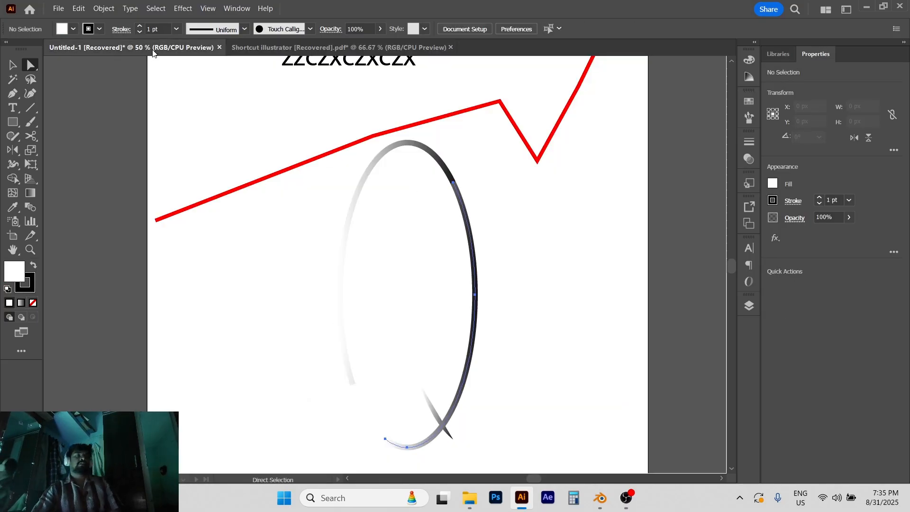
{"action": "left_click", "coordinate": [19, 70]}
{"action": "left_click", "coordinate": [403, 147]}
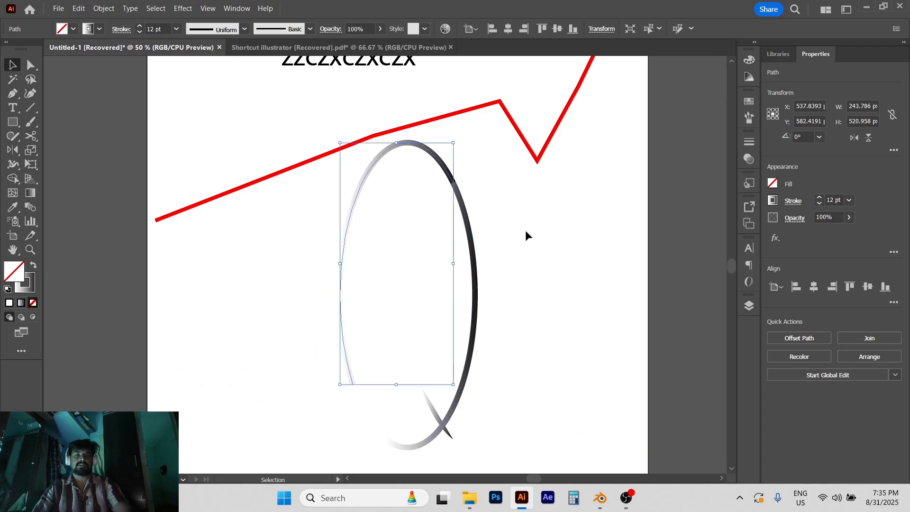
{"action": "key", "text": "Delete"}
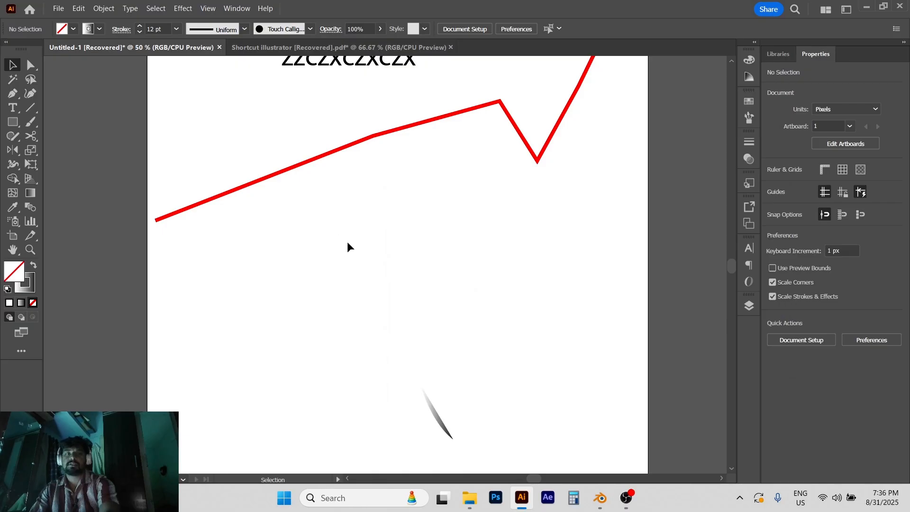
{"action": "left_click_drag", "start_coordinate": [356, 254], "coordinate": [514, 472]}
{"action": "key", "text": "Delete"}
Draw a gradient-filled circle about 165 px wide below the red line and move it to about X 476, Y 691 px
{"action": "key", "text": "l"}
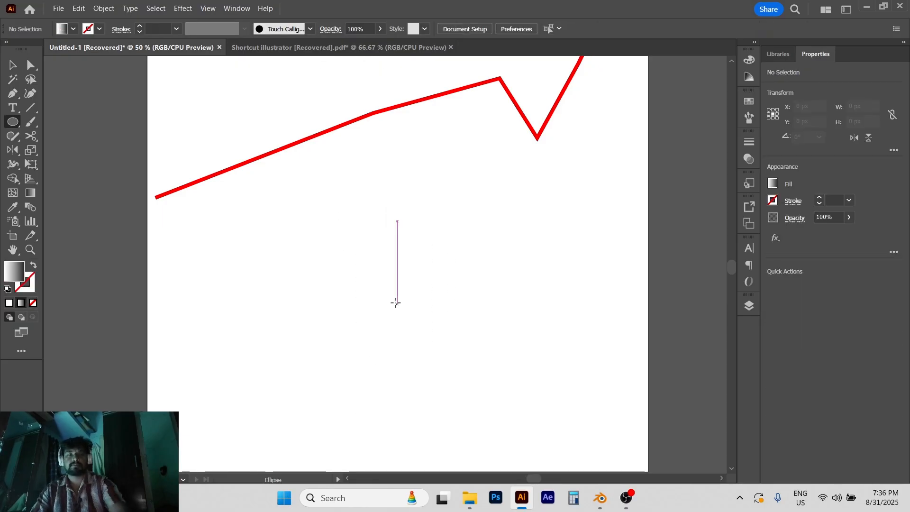
{"action": "left_click_drag", "start_coordinate": [396, 303], "coordinate": [435, 342]}
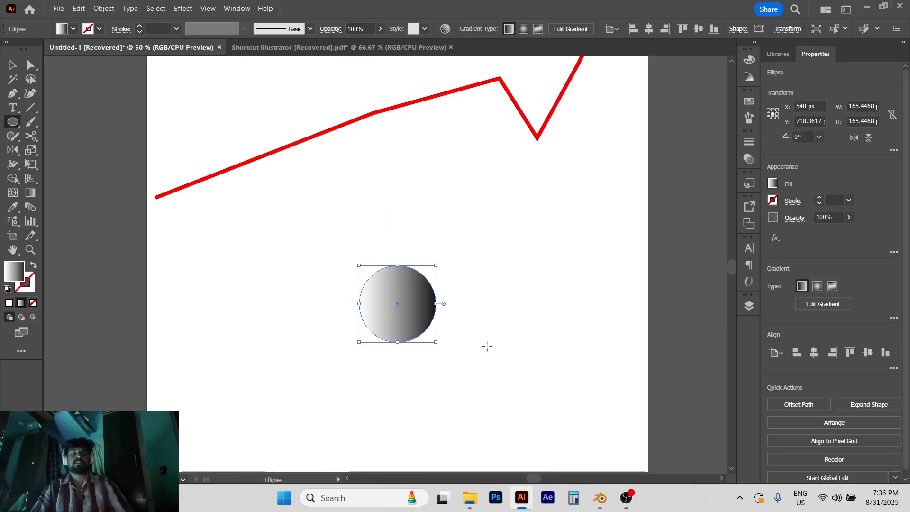
{"action": "key", "text": "v"}
{"action": "left_click_drag", "start_coordinate": [413, 331], "coordinate": [492, 245]}
{"action": "left_click_drag", "start_coordinate": [466, 233], "coordinate": [417, 281]}
{"action": "left_click", "coordinate": [460, 325]}
{"action": "key", "text": "a"}
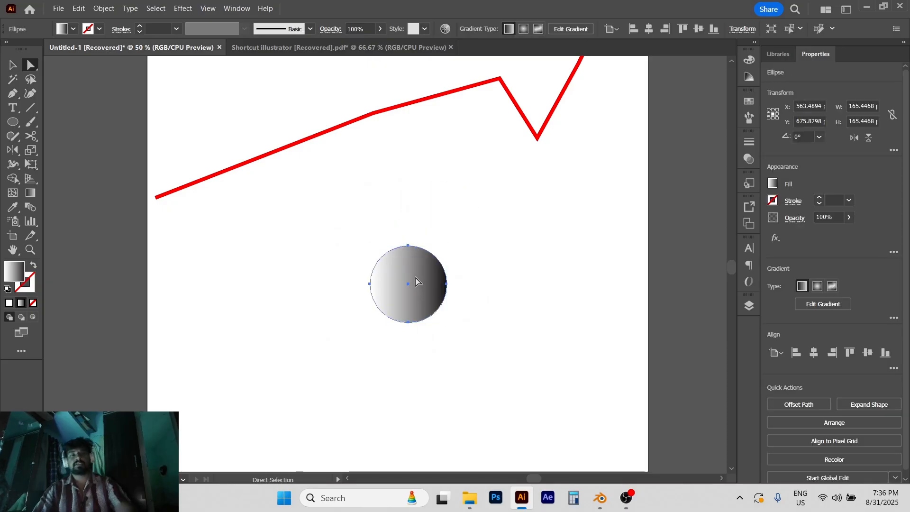
{"action": "left_click_drag", "start_coordinate": [374, 285], "coordinate": [331, 292]}
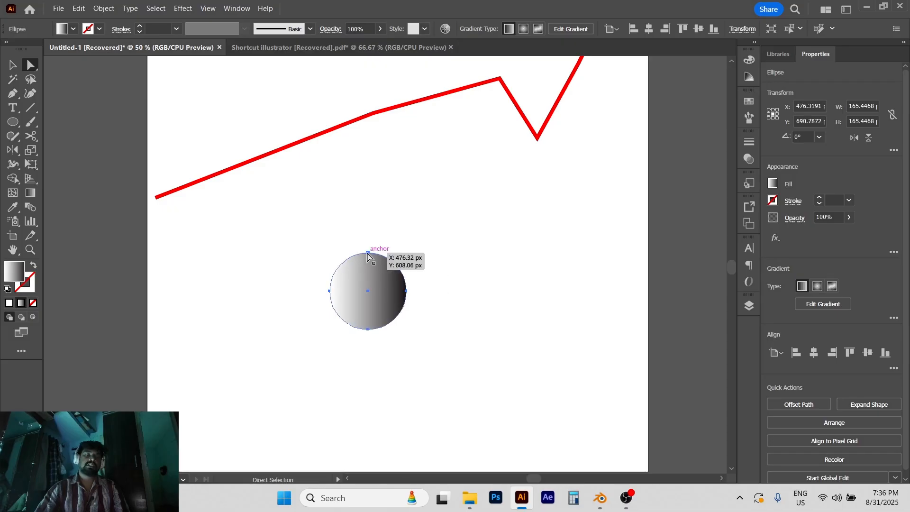
Try pulling the circle's top anchor point upward into an egg shape with the Direct Selection tool, and undo it
{"action": "left_click", "coordinate": [367, 253]}
{"action": "left_click_drag", "start_coordinate": [368, 253], "coordinate": [368, 210]}
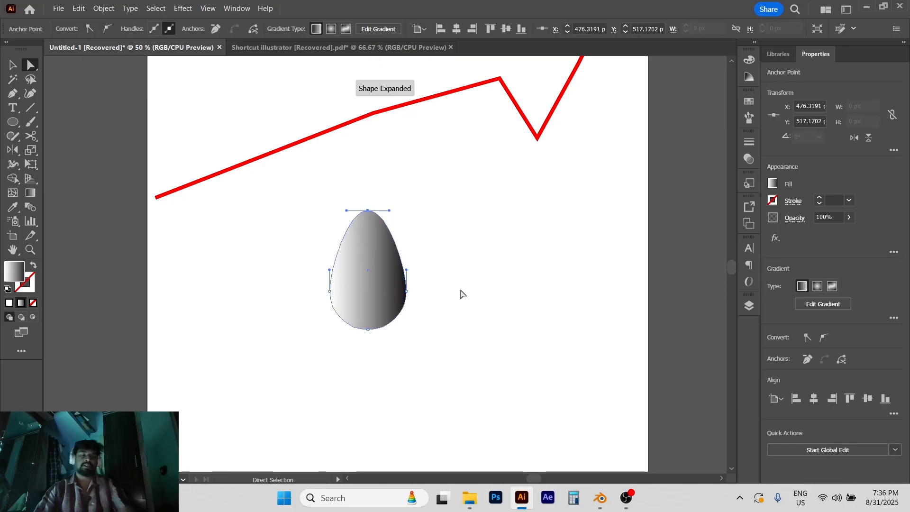
{"action": "key", "text": "ctrl+z"}
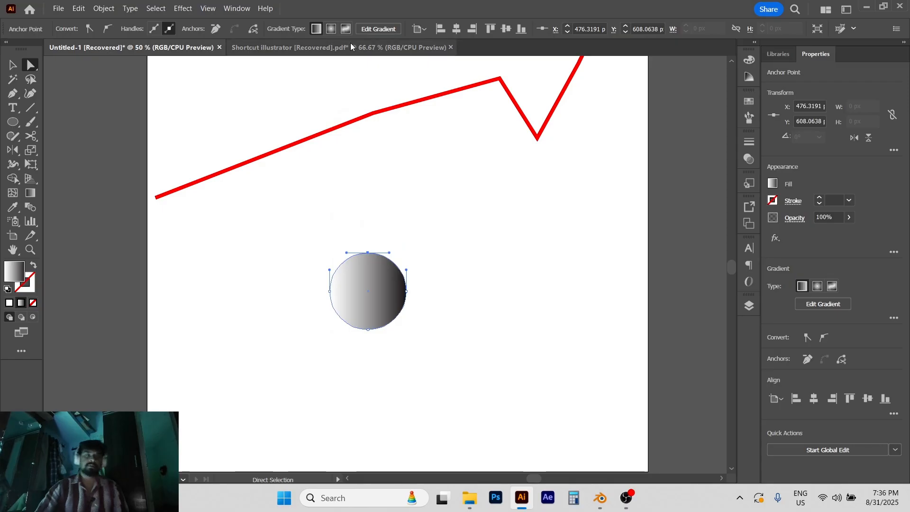
Draw a looping curve, a zigzag squiggle and a slanted underline with the Pencil tool above and beside the circle
{"action": "left_click", "coordinate": [351, 46]}
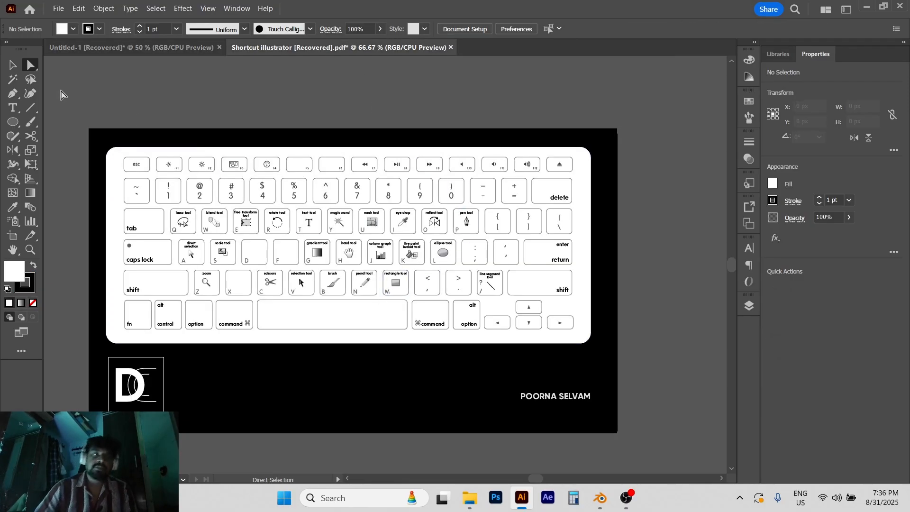
{"action": "left_click", "coordinate": [90, 53]}
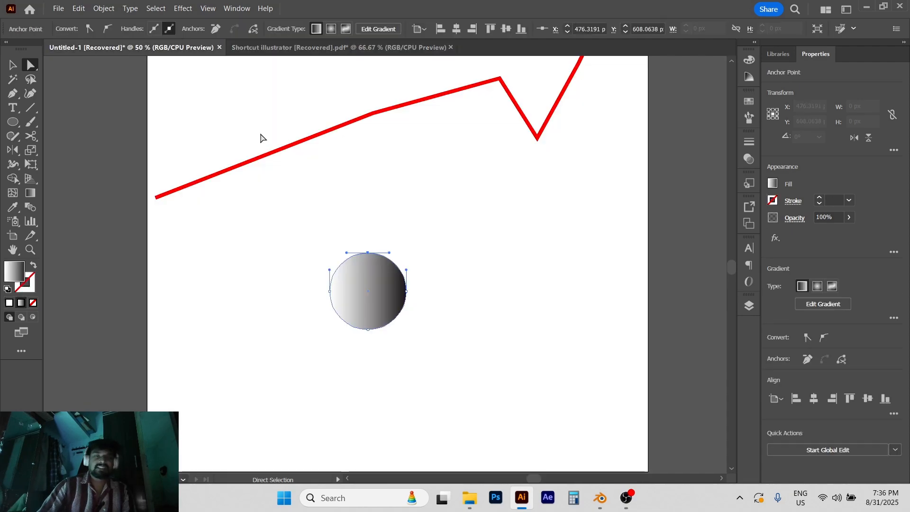
{"action": "left_click", "coordinate": [374, 296]}
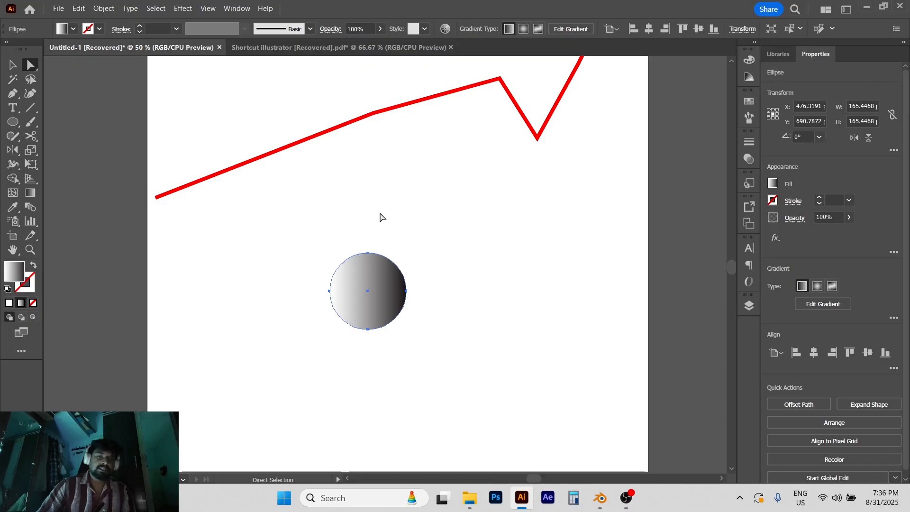
{"action": "key", "text": "n"}
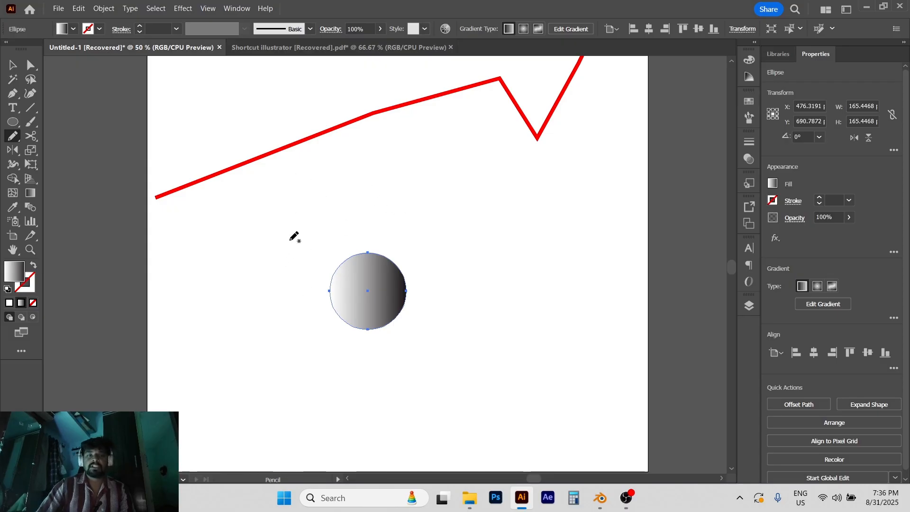
{"action": "left_click_drag", "start_coordinate": [362, 163], "coordinate": [336, 239]}
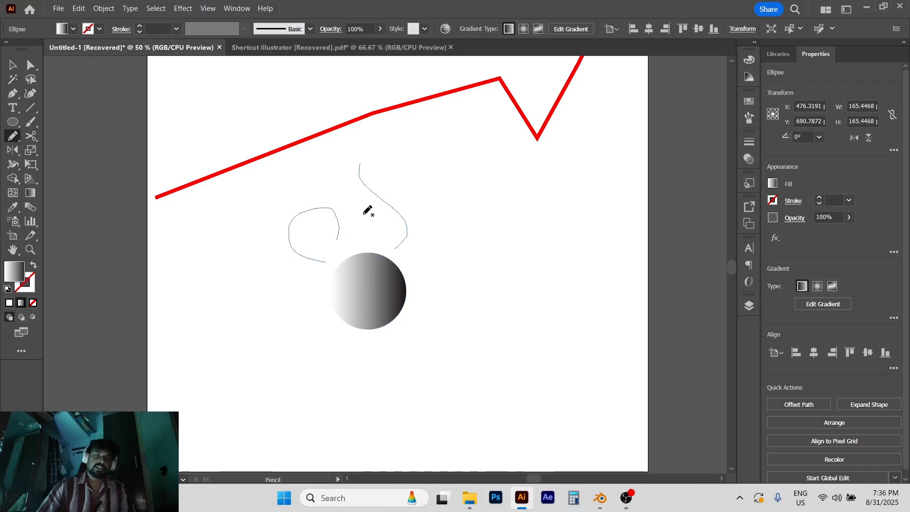
{"action": "mouse_move", "coordinate": [403, 185]}
{"action": "left_mouse_down"}
{"action": "mouse_move", "coordinate": [416, 204]}
{"action": "mouse_move", "coordinate": [492, 147]}
{"action": "left_mouse_up"}
{"action": "left_click_drag", "start_coordinate": [439, 234], "coordinate": [571, 166]}
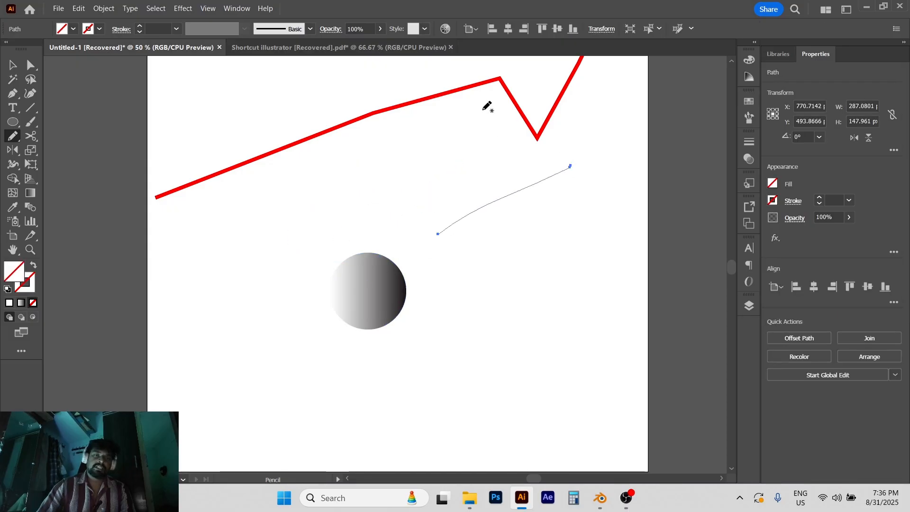
Select the pencil paths together with the circle and give them a 1 pt black stroke
{"action": "left_click", "coordinate": [13, 65]}
{"action": "mouse_move", "coordinate": [531, 256]}
{"action": "left_mouse_down"}
{"action": "mouse_move", "coordinate": [393, 219]}
{"action": "mouse_move", "coordinate": [337, 156]}
{"action": "left_mouse_up"}
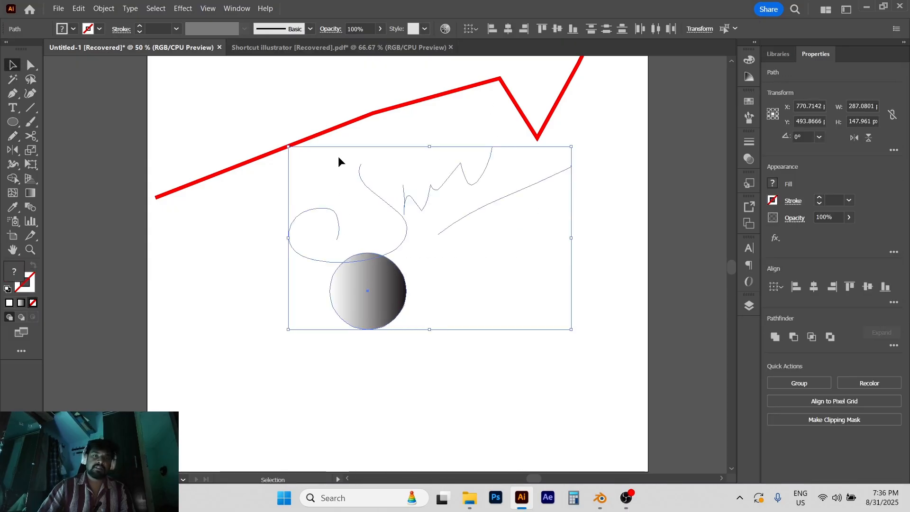
{"action": "left_click", "coordinate": [773, 200]}
{"action": "left_click", "coordinate": [667, 243]}
{"action": "left_click", "coordinate": [505, 232]}
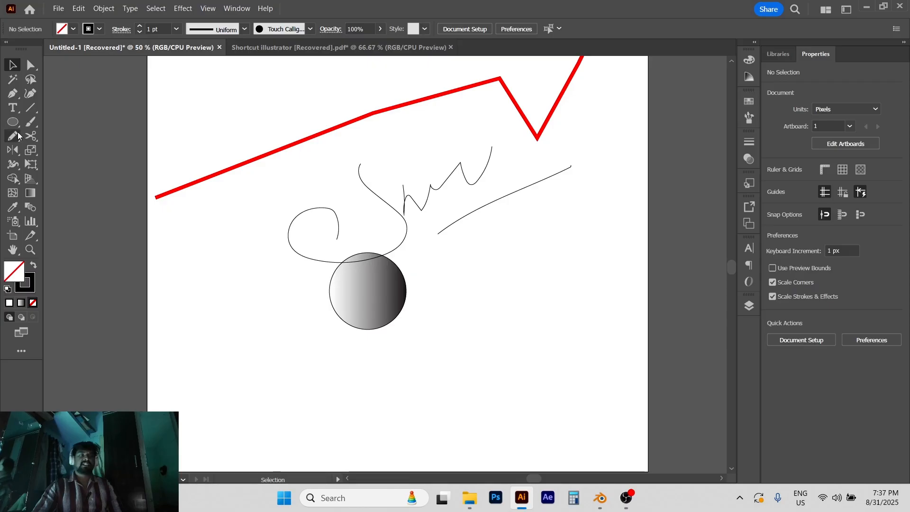
Paint a hooked stroke, a wavy stroke and a slanted underline with the Paintbrush tool beside the gradient circle
{"action": "left_click", "coordinate": [32, 122]}
{"action": "left_click_drag", "start_coordinate": [226, 261], "coordinate": [231, 351]}
{"action": "left_click_drag", "start_coordinate": [234, 313], "coordinate": [296, 261]}
{"action": "mouse_move", "coordinate": [243, 359]}
{"action": "left_mouse_down"}
{"action": "mouse_move", "coordinate": [268, 330]}
{"action": "mouse_move", "coordinate": [351, 293]}
{"action": "left_mouse_up"}
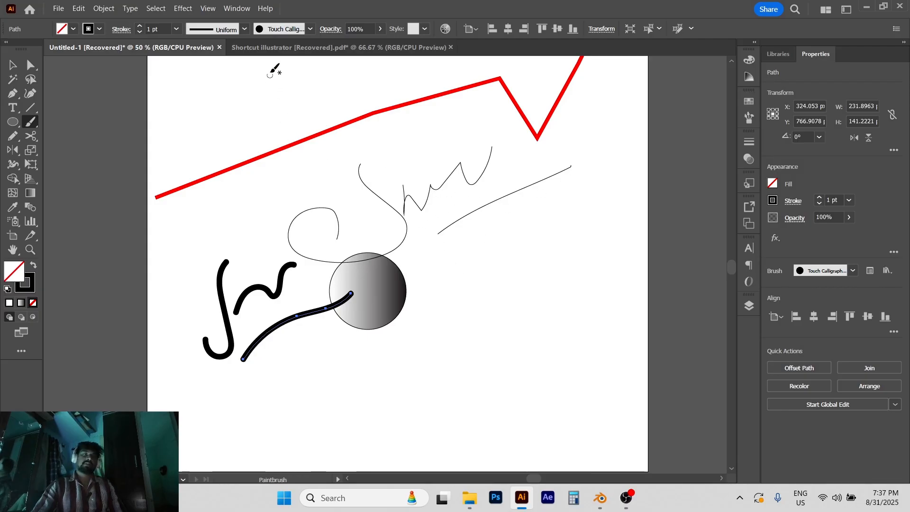
Draw a rectangle about 339 x 304 px at the artboard's lower right, a wide one at lower left and a square about 30 px above
{"action": "left_click", "coordinate": [286, 47]}
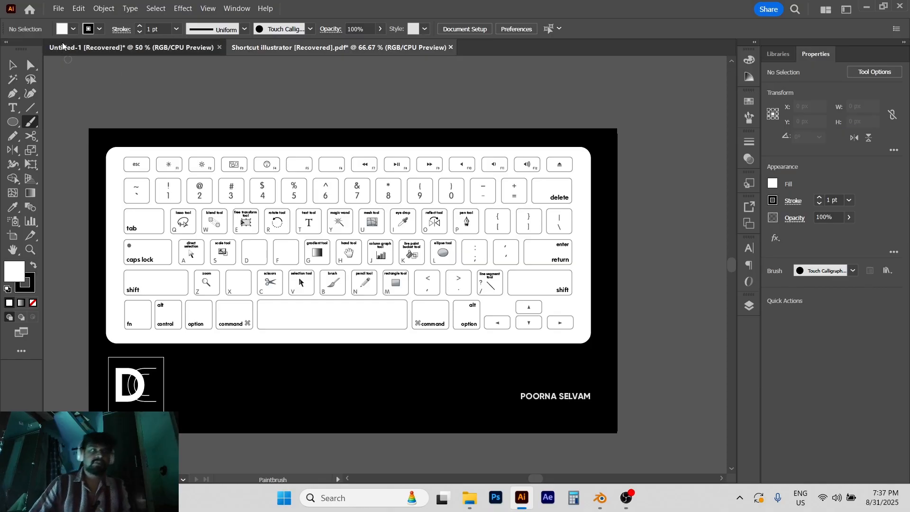
{"action": "left_click", "coordinate": [66, 48]}
{"action": "left_click", "coordinate": [12, 65]}
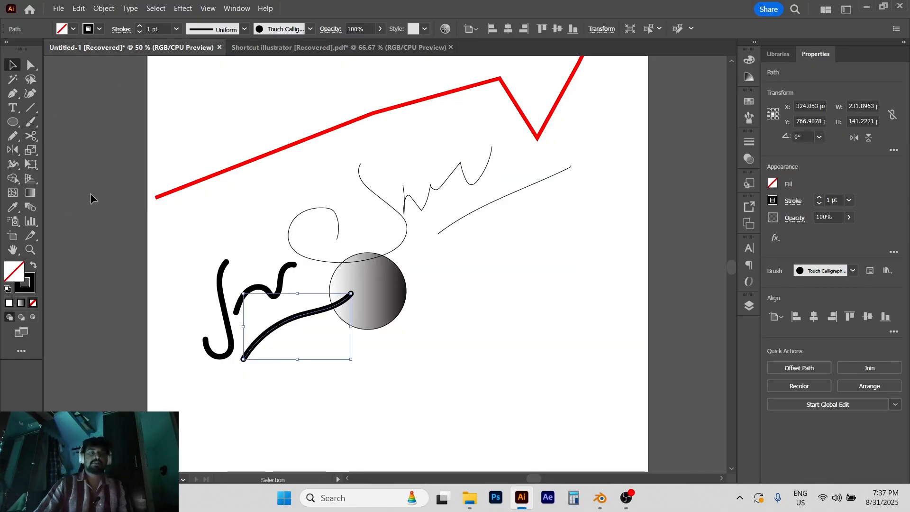
{"action": "right_click", "coordinate": [26, 127]}
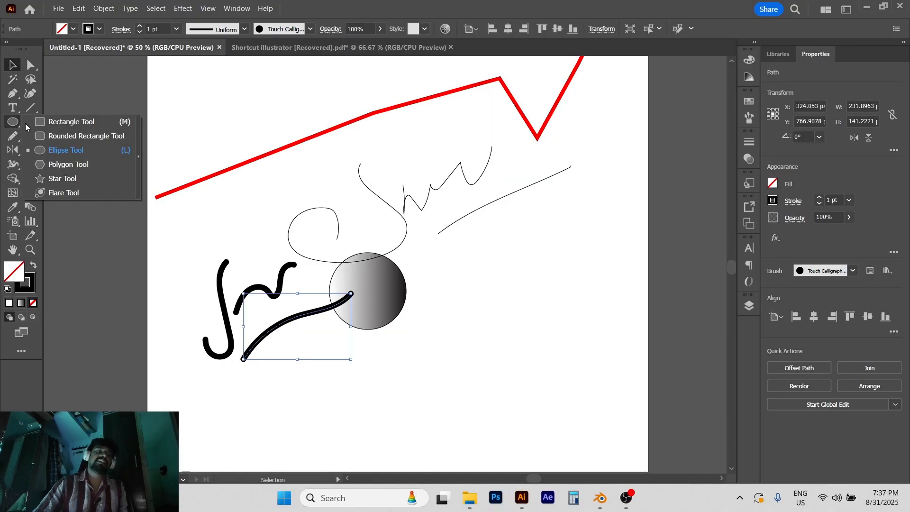
{"action": "left_click", "coordinate": [68, 122]}
{"action": "scroll", "coordinate": [457, 298], "scroll_direction": "down", "scroll_amount": 2}
{"action": "left_click_drag", "start_coordinate": [454, 230], "coordinate": [611, 372]}
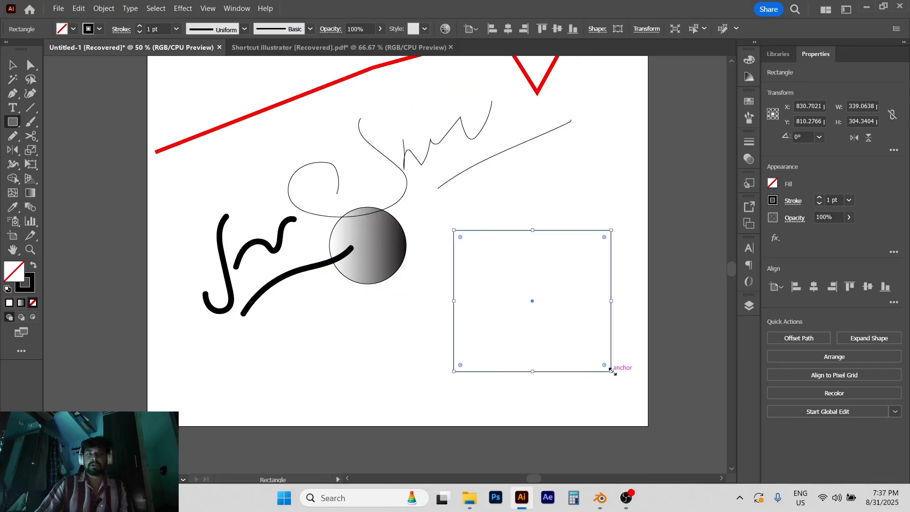
{"action": "left_click_drag", "start_coordinate": [175, 326], "coordinate": [403, 382]}
{"action": "mouse_move", "coordinate": [549, 162]}
{"action": "left_mouse_down"}
{"action": "mouse_move", "coordinate": [505, 215]}
{"action": "mouse_move", "coordinate": [522, 176]}
{"action": "mouse_move", "coordinate": [582, 129]}
{"action": "mouse_move", "coordinate": [580, 164]}
{"action": "mouse_move", "coordinate": [564, 186]}
{"action": "mouse_move", "coordinate": [563, 177]}
{"action": "left_mouse_up"}
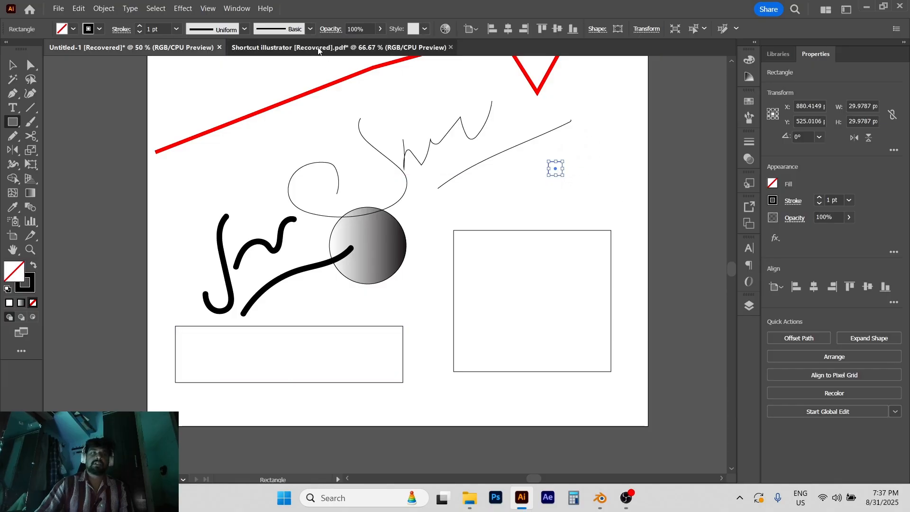
Select all the artwork on the artboard and delete it
{"action": "left_click", "coordinate": [339, 48]}
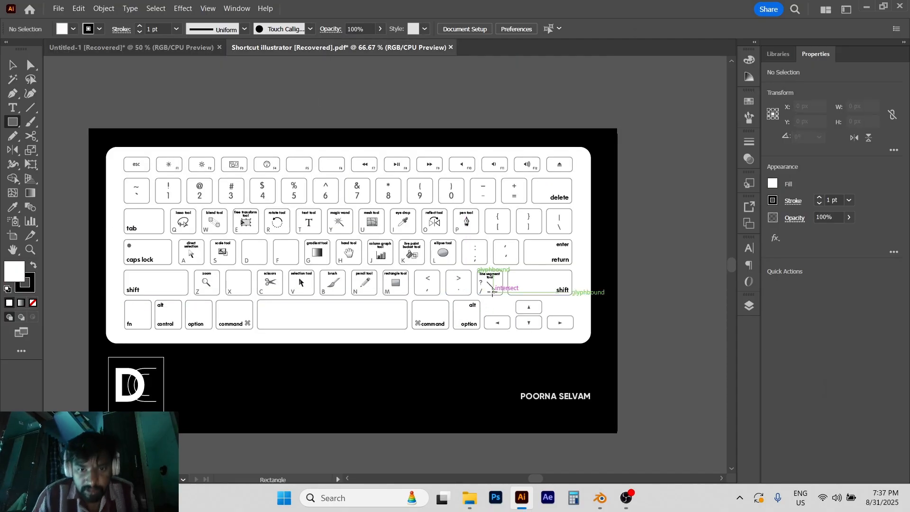
{"action": "left_click", "coordinate": [135, 47]}
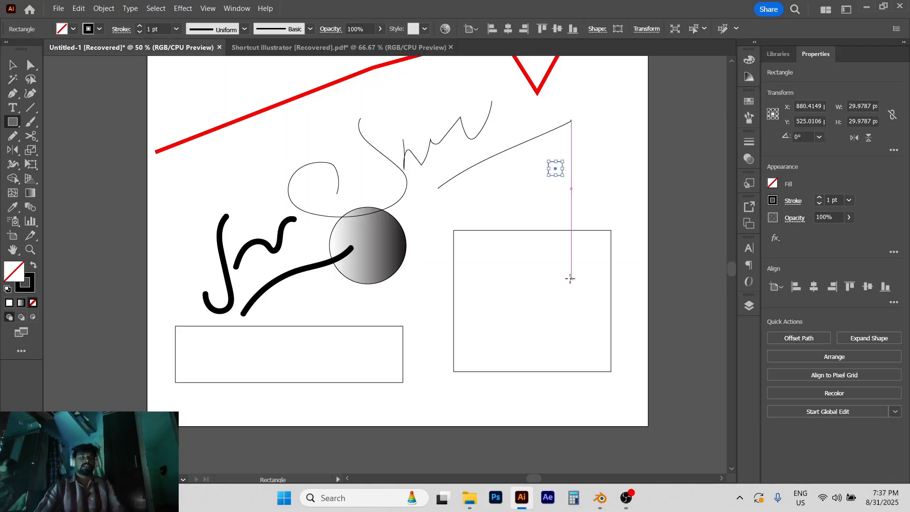
{"action": "key", "text": "ctrl+a"}
{"action": "key", "text": "ctrl+5"}
{"action": "key", "text": "Return"}
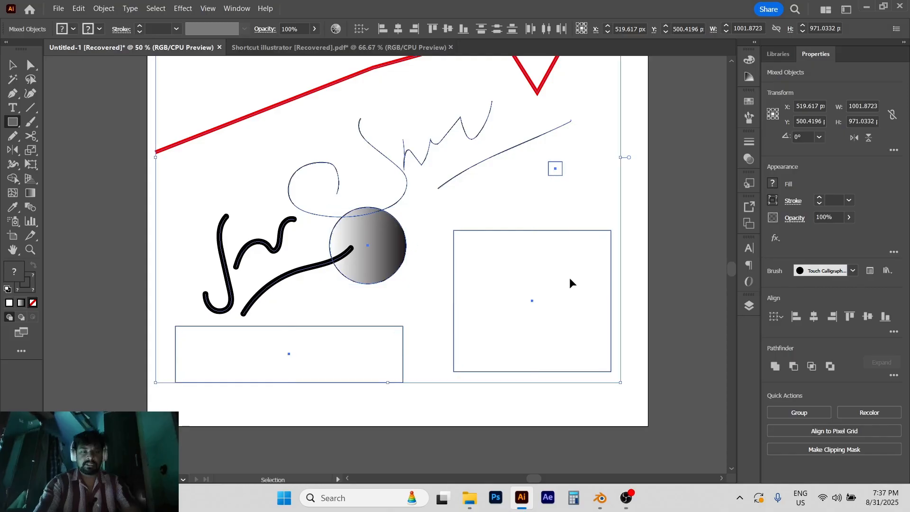
{"action": "key", "text": "Delete"}
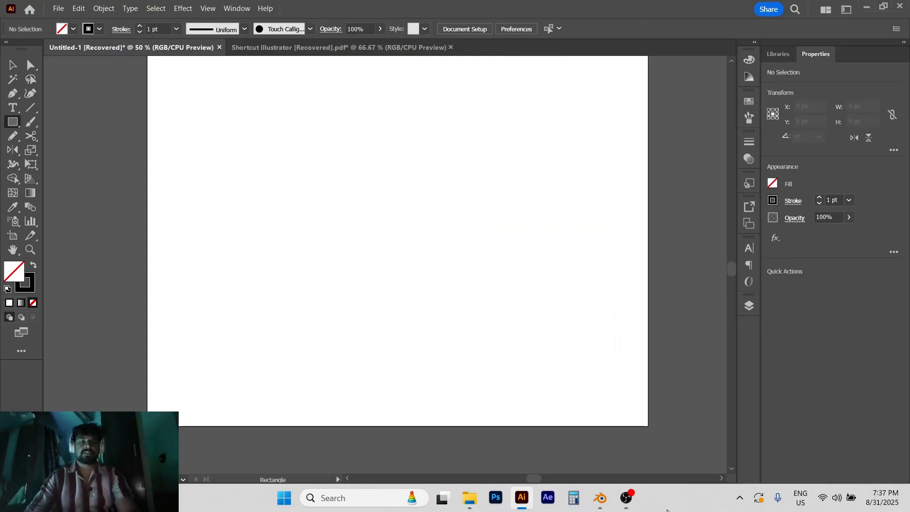
{"action": "key", "text": "ctrl+minus"}
{"action": "key", "text": "ctrl+minus"}
{"action": "key", "text": "ctrl+minus"}
{"action": "key", "text": "ctrl+plus"}
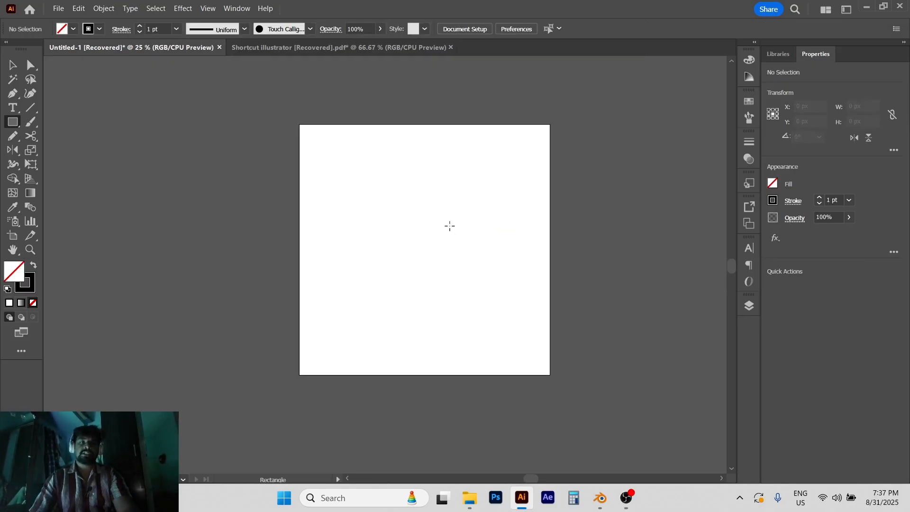